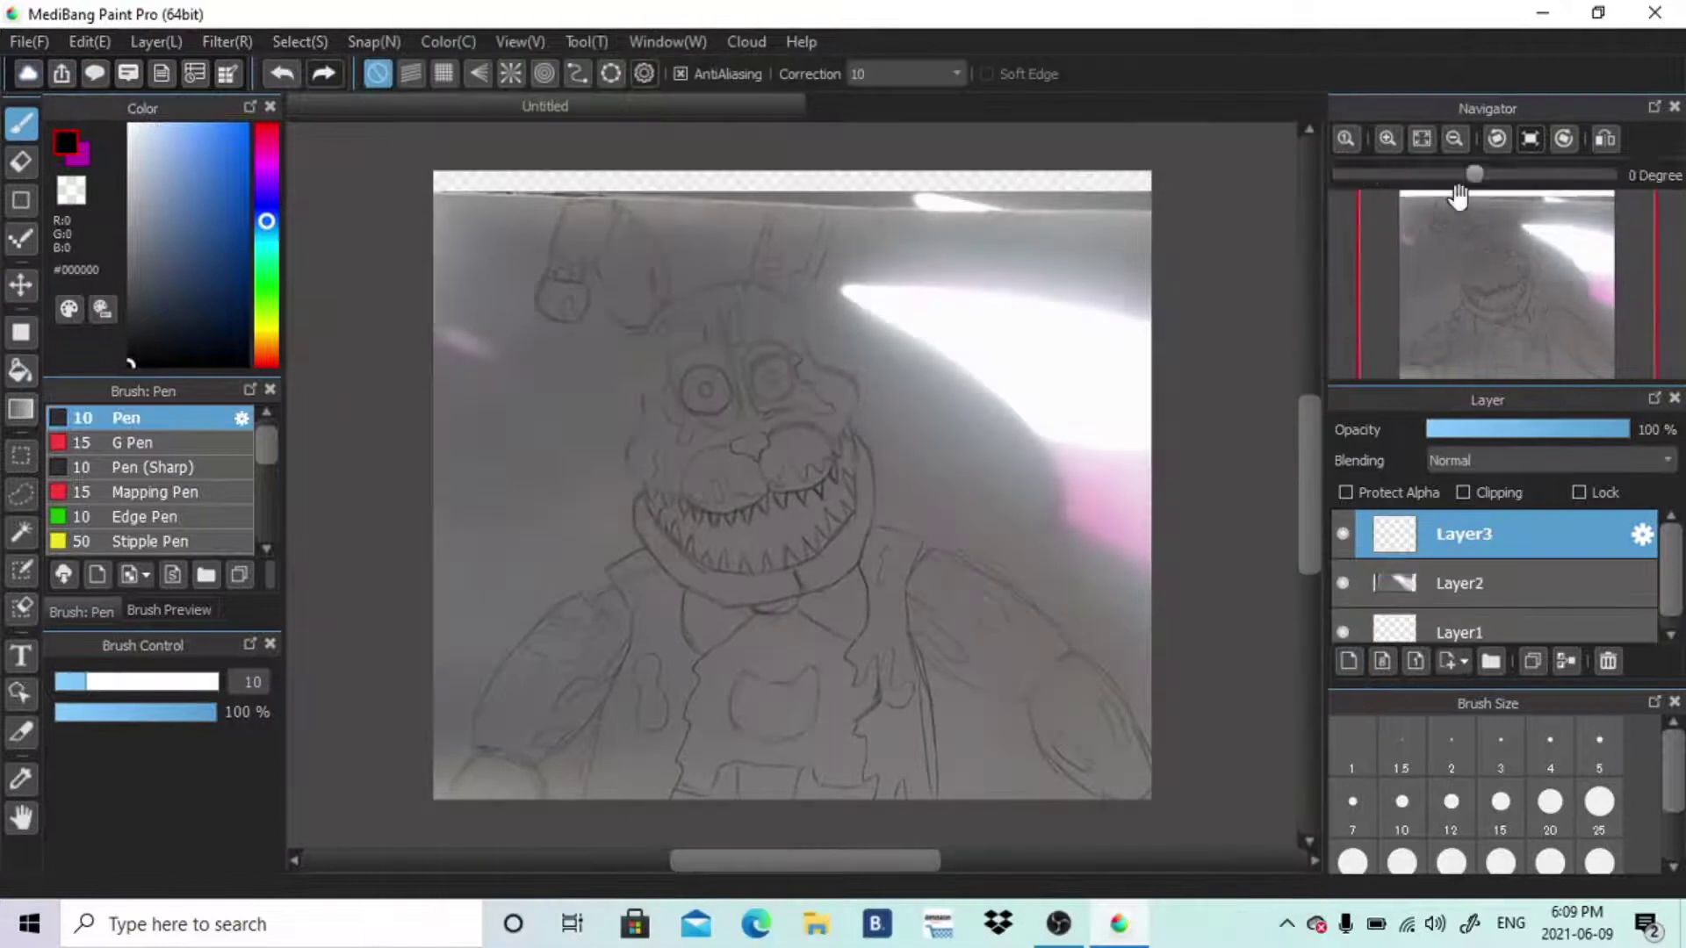
Set the Pen brush size to 2 and the stroke correction to 2 for inking the character sketch on Layer3
scroll(1461, 200, up, 3)
mouse_move(1526, 279)
mouse_down()
mouse_move(1536, 289)
mouse_move(1512, 278)
mouse_up()
click(1451, 747)
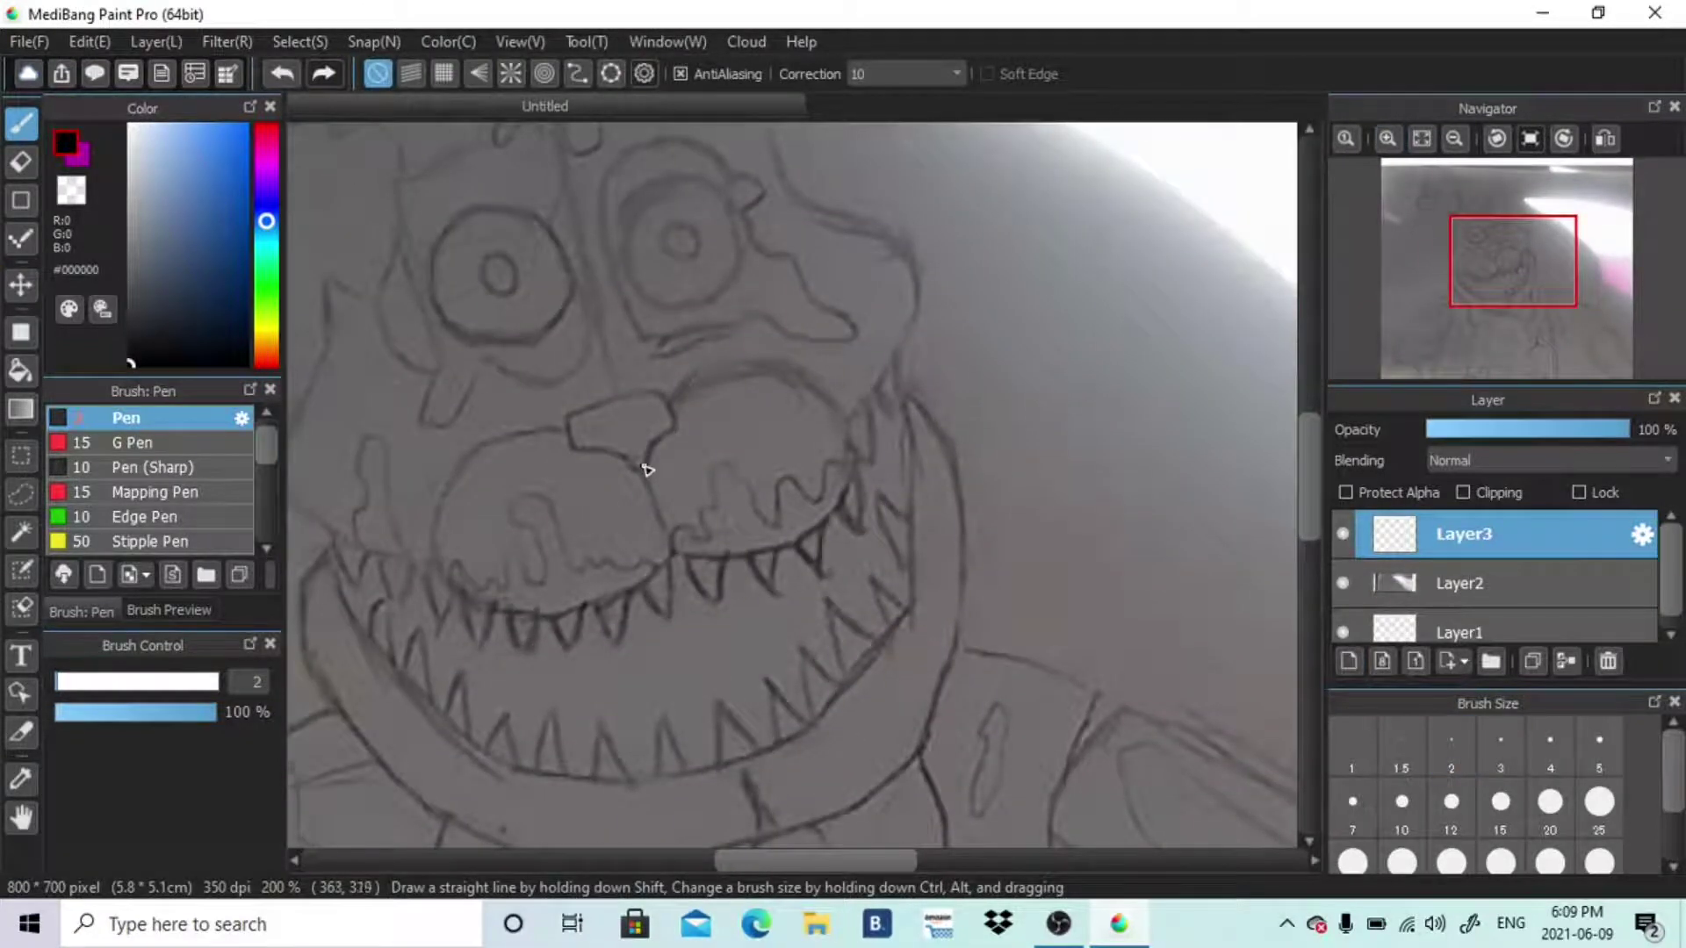
click(906, 73)
click(902, 143)
Trace the outline of the character's nose over the sketch in black
drag(674, 425, 649, 466)
click(1572, 138)
mouse_move(671, 396)
mouse_down()
mouse_move(648, 370)
mouse_move(665, 391)
mouse_move(635, 326)
mouse_move(733, 347)
mouse_up()
key(ctrl+z)
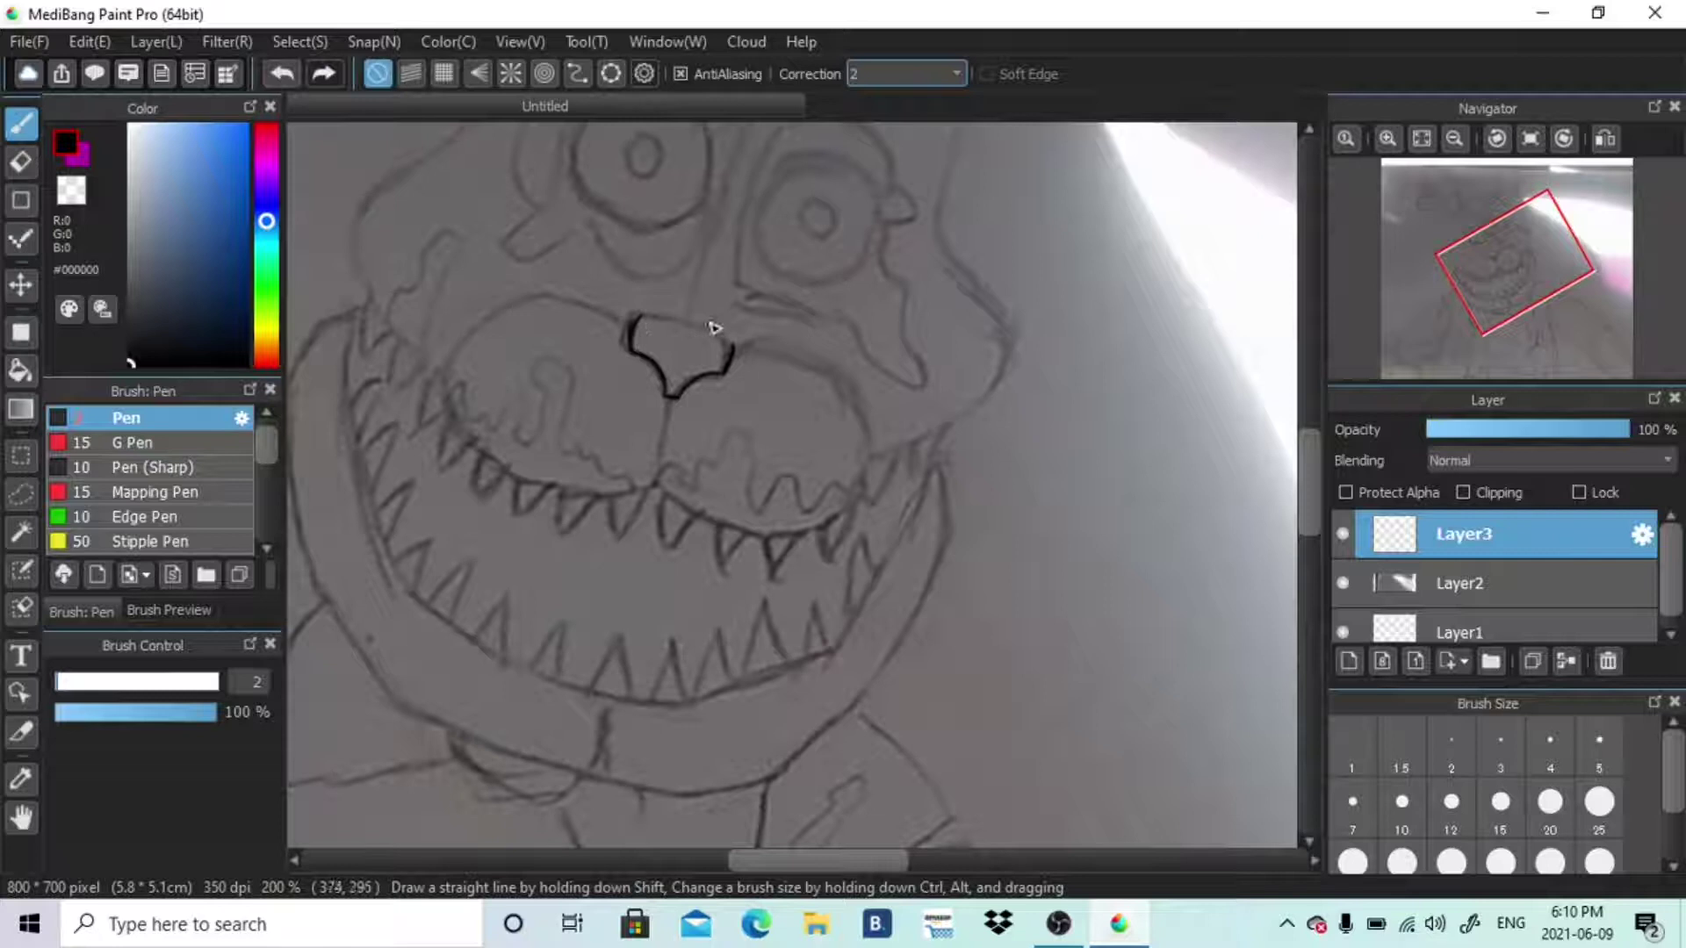
drag(641, 317, 632, 323)
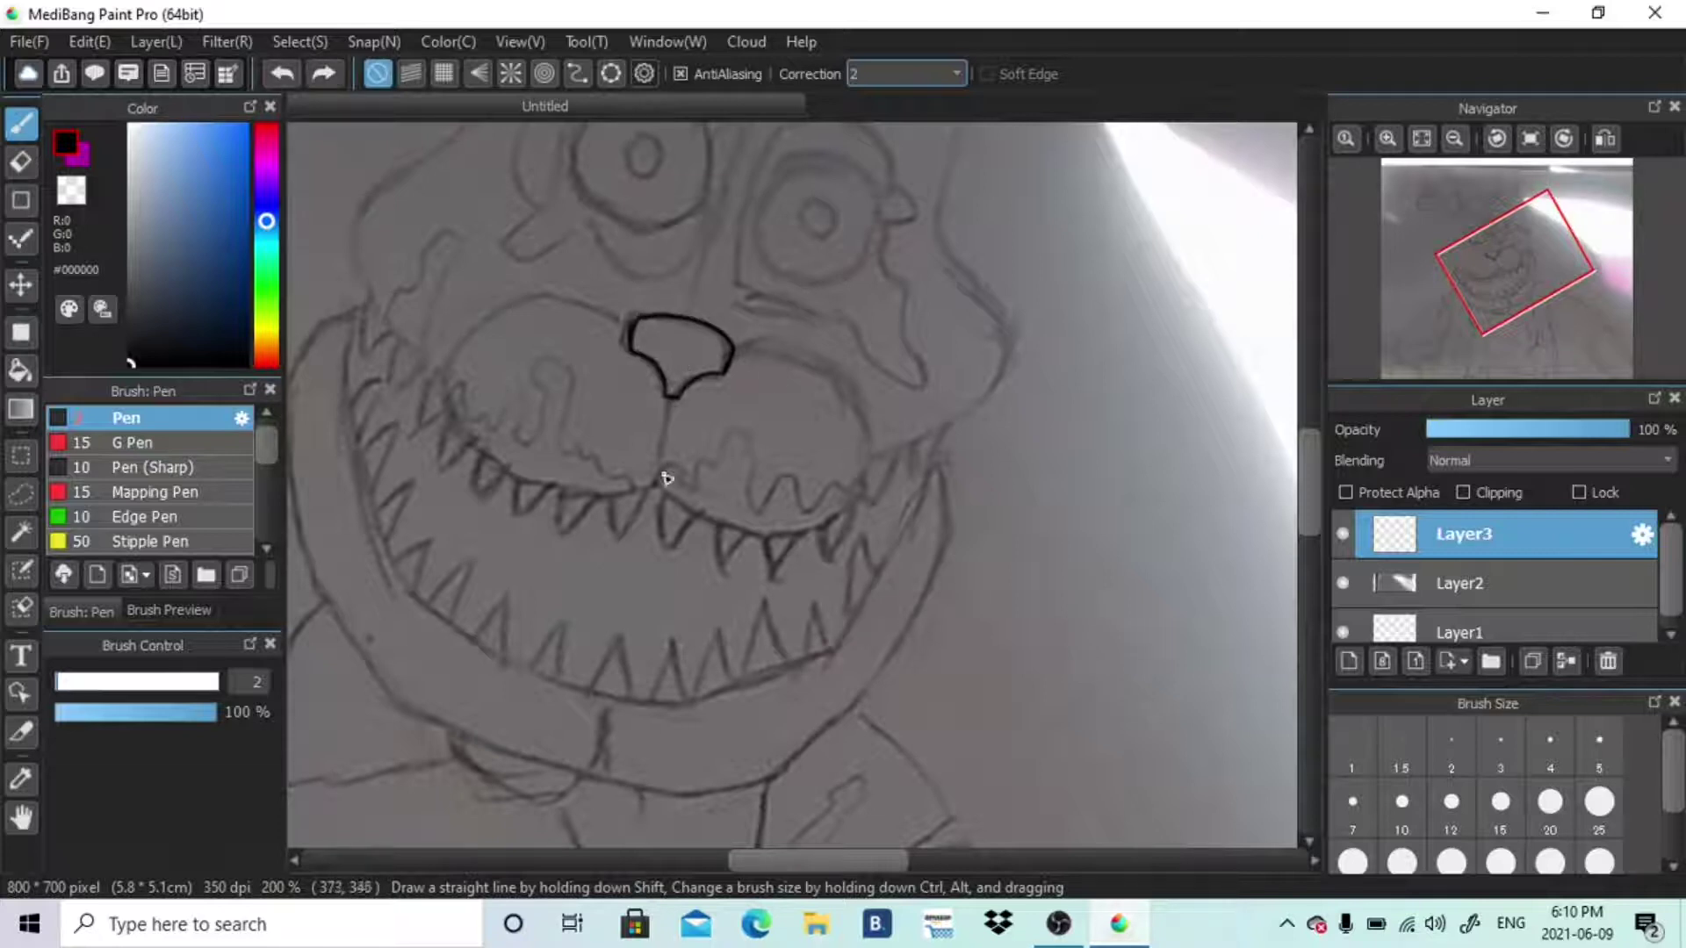
Trace the left half of the muzzle with its dripping edge, upper arc and the centre line below the nose
drag(575, 450, 549, 397)
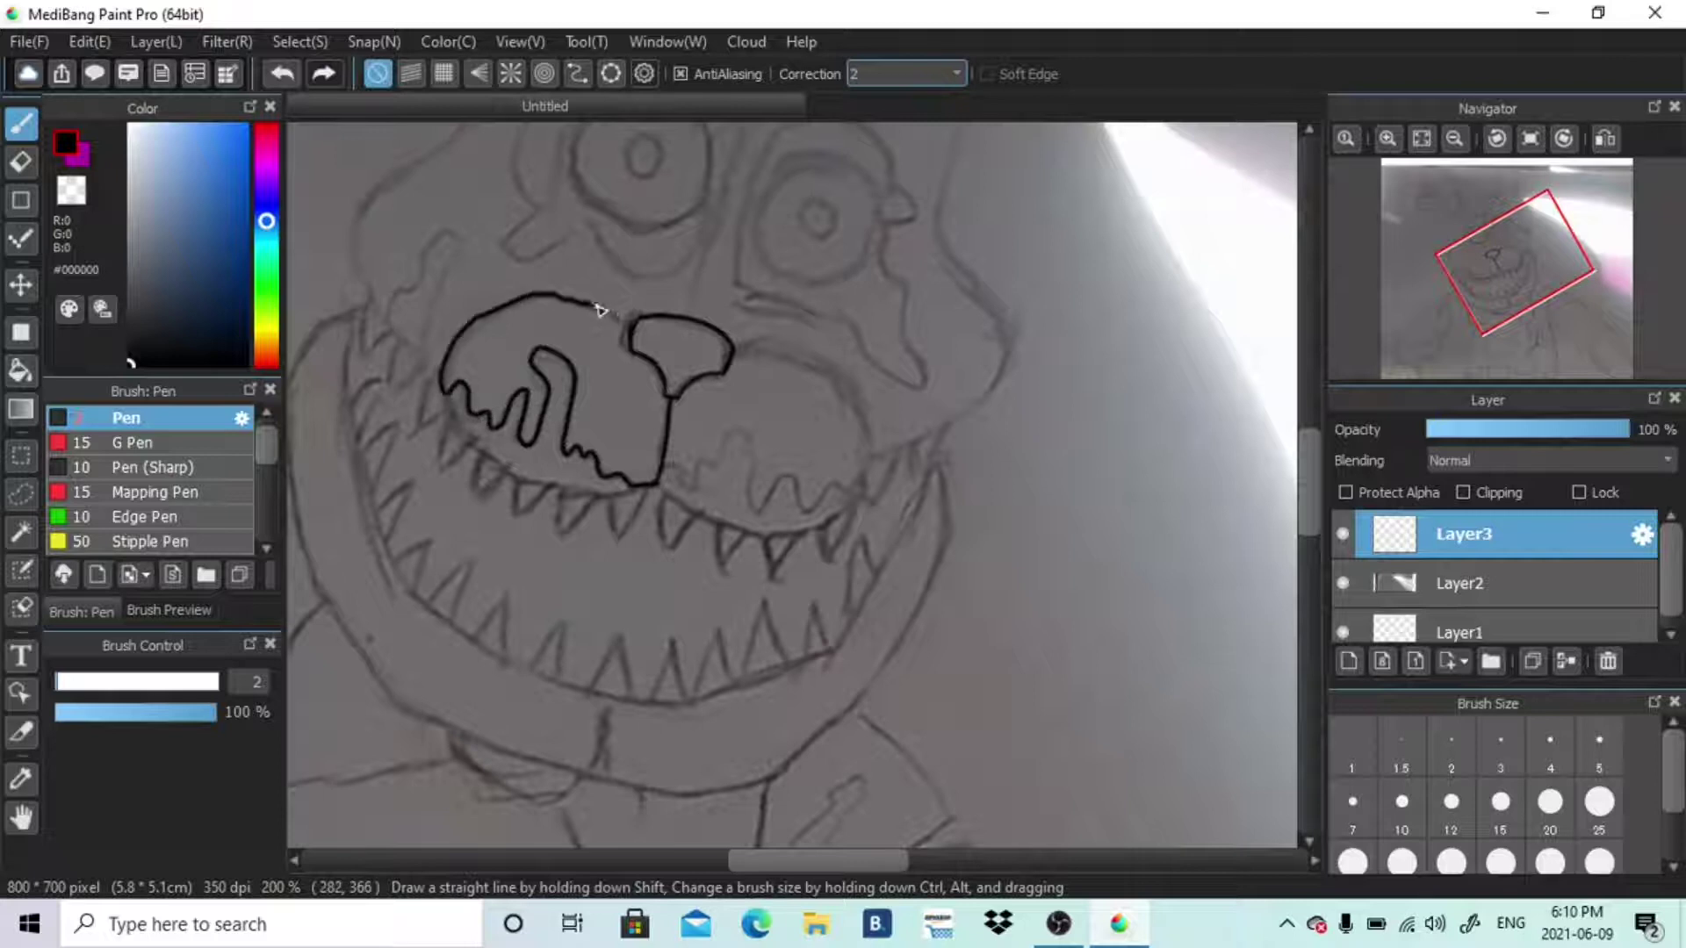
key(e)
mouse_move(614, 303)
mouse_down()
mouse_move(498, 296)
mouse_move(457, 363)
mouse_move(516, 297)
mouse_up()
key(b)
key(ctrl+z)
key(ctrl+z)
click(1564, 139)
drag(734, 266, 667, 189)
key(ctrl+z)
mouse_move(733, 266)
mouse_down()
mouse_move(679, 204)
mouse_move(643, 182)
mouse_up()
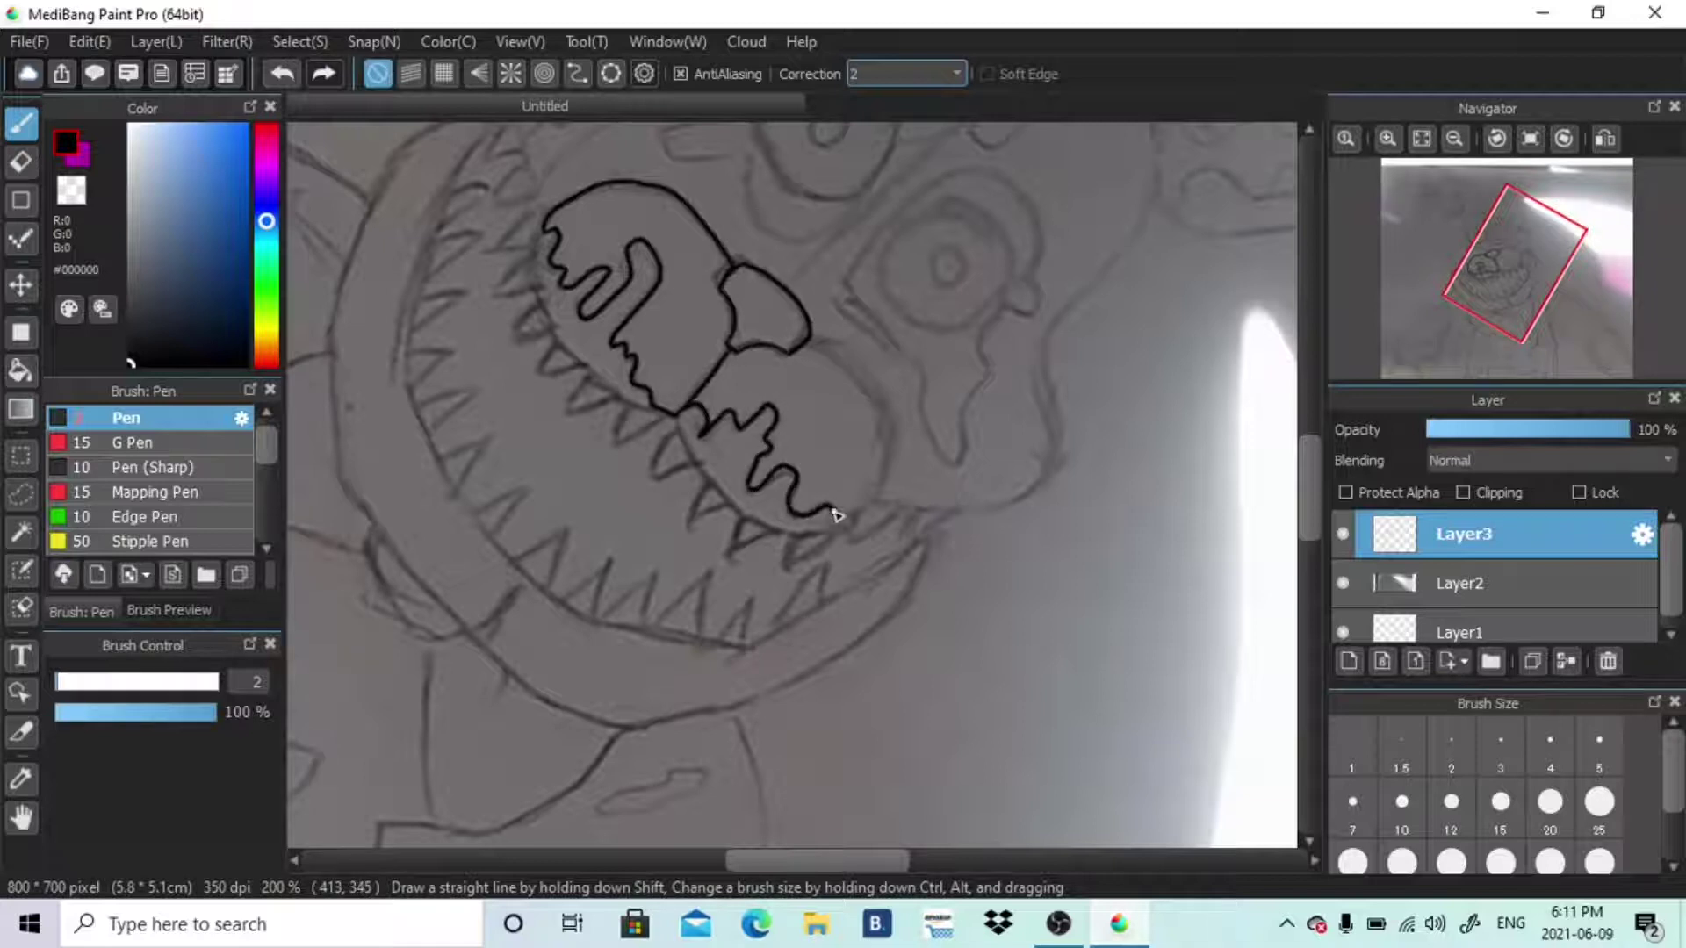
Trace the right half of the muzzle with its dripping edge and rounded upper arc up to the nose
key(ctrl+z)
mouse_move(863, 524)
mouse_down()
mouse_move(877, 486)
mouse_move(816, 348)
mouse_move(871, 396)
mouse_move(812, 384)
mouse_move(850, 361)
mouse_up()
key(ctrl+z)
drag(850, 362, 808, 343)
key(ctrl+z)
click(1532, 138)
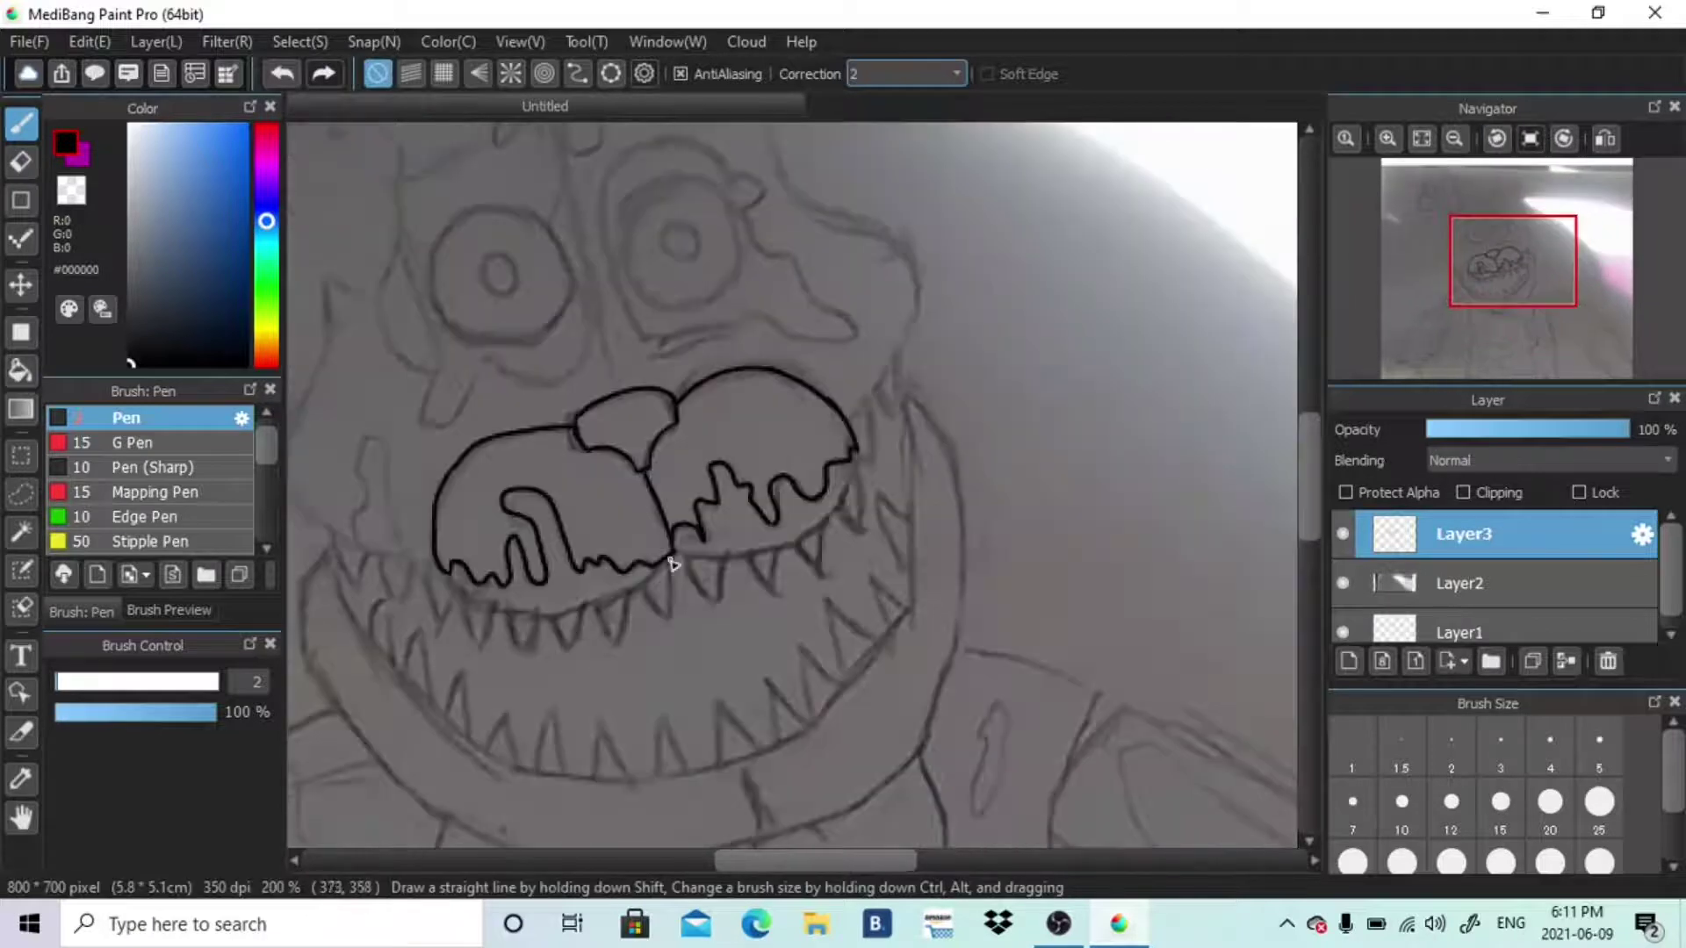
Trace the curved lower edge of the left muzzle half beneath the drips
mouse_move(564, 606)
mouse_down()
mouse_move(449, 584)
mouse_move(609, 597)
mouse_move(481, 609)
mouse_move(639, 584)
mouse_move(505, 604)
mouse_up()
key(ctrl+z)
key(ctrl+z)
key(ctrl+z)
drag(664, 566, 453, 575)
Trace the right muzzle's lower edge and the outlines of both cheeks, including the drip on the left cheek
mouse_move(722, 555)
mouse_down()
mouse_move(856, 449)
mouse_move(922, 275)
mouse_move(768, 142)
mouse_up()
scroll(460, 286, left, 3)
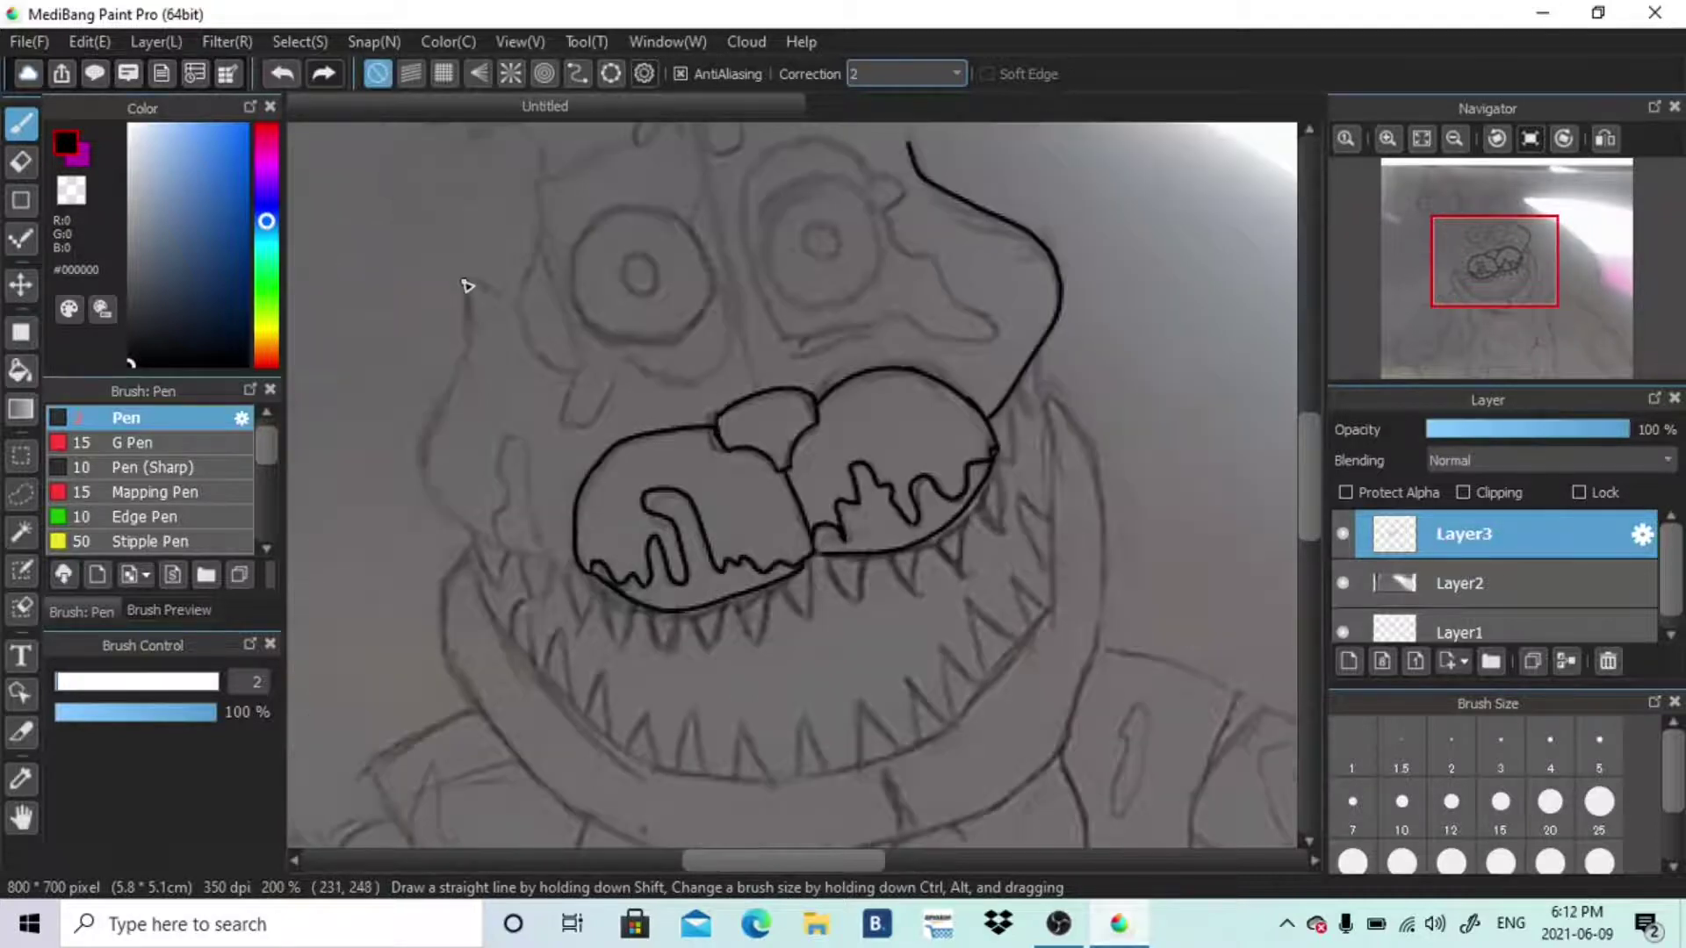
mouse_move(469, 286)
mouse_down()
mouse_move(489, 553)
mouse_move(527, 497)
mouse_move(572, 557)
mouse_move(544, 555)
mouse_up()
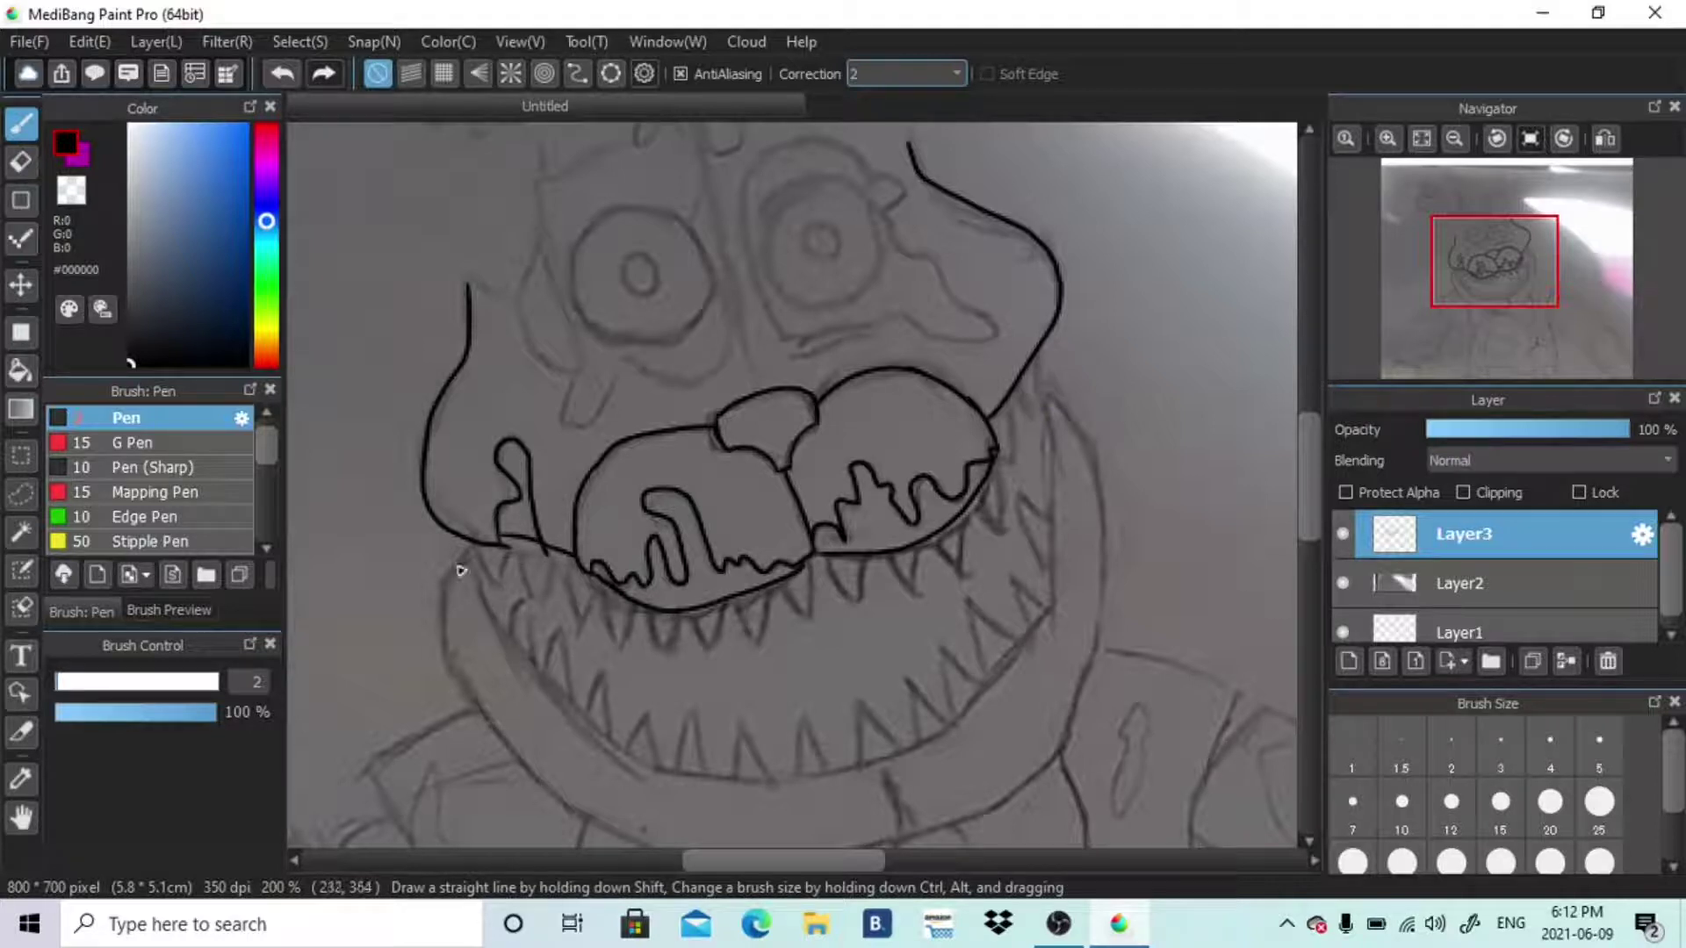
Trace the torn opening around the left eye and add the straight edges of the panel behind it
scroll(505, 421, up, 4)
key(ctrl+z)
mouse_move(555, 204)
mouse_down()
mouse_move(490, 286)
mouse_move(689, 290)
mouse_move(746, 488)
mouse_move(582, 575)
mouse_move(537, 448)
mouse_up()
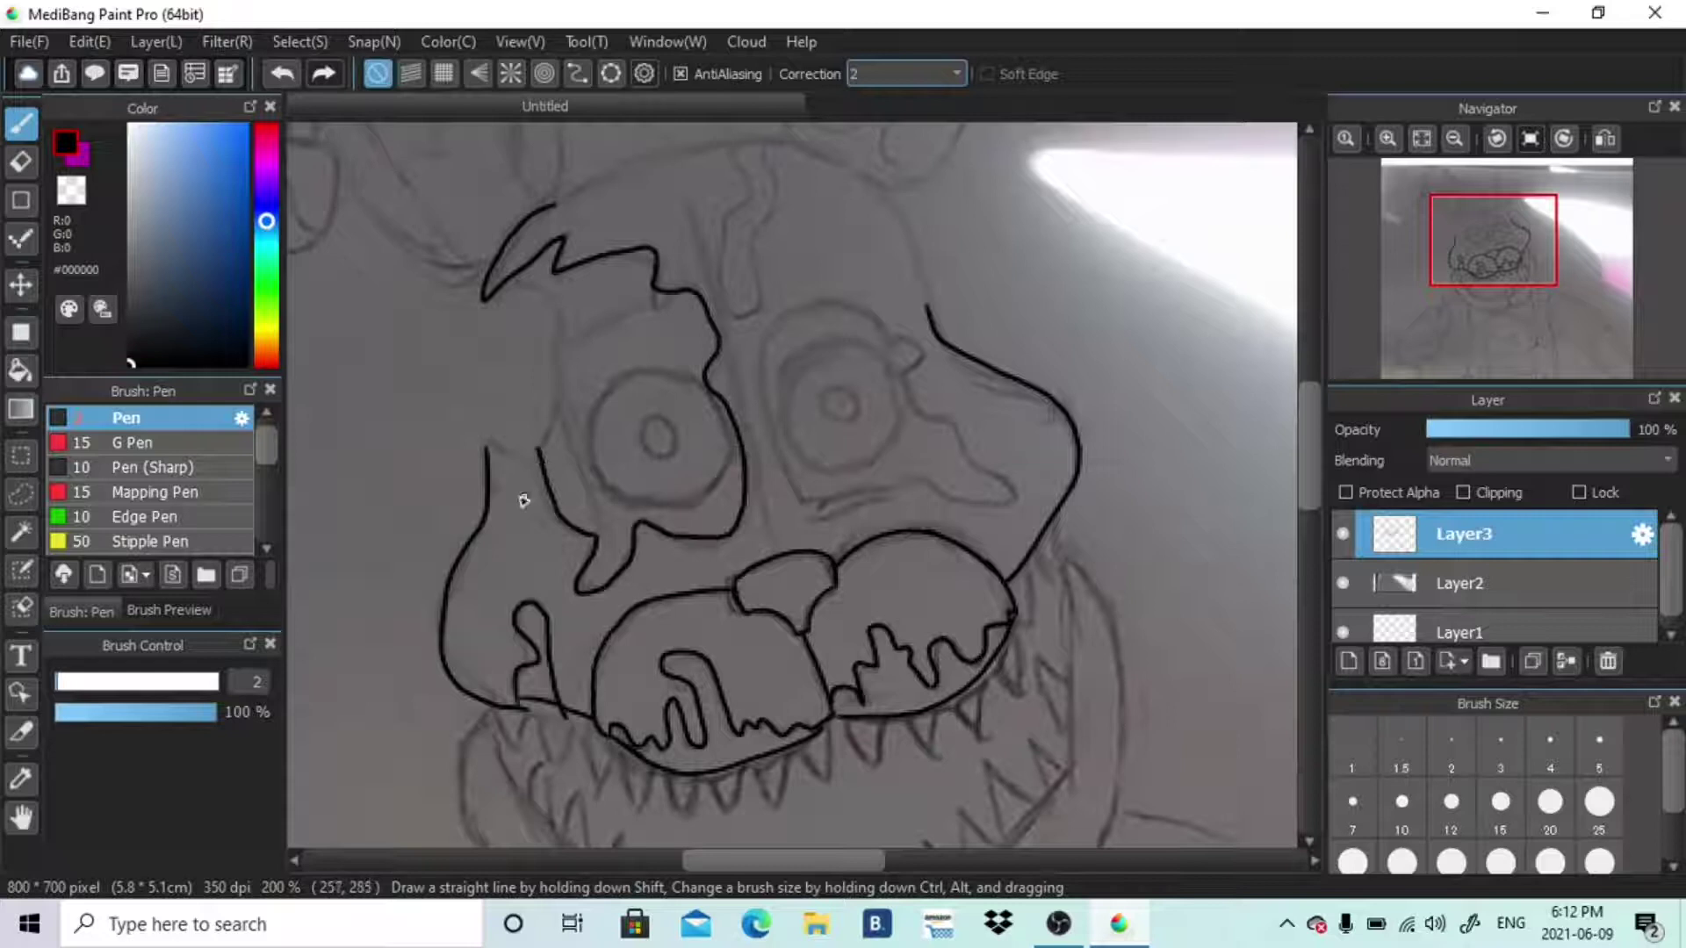
shift+click(542, 349)
shift+click(612, 577)
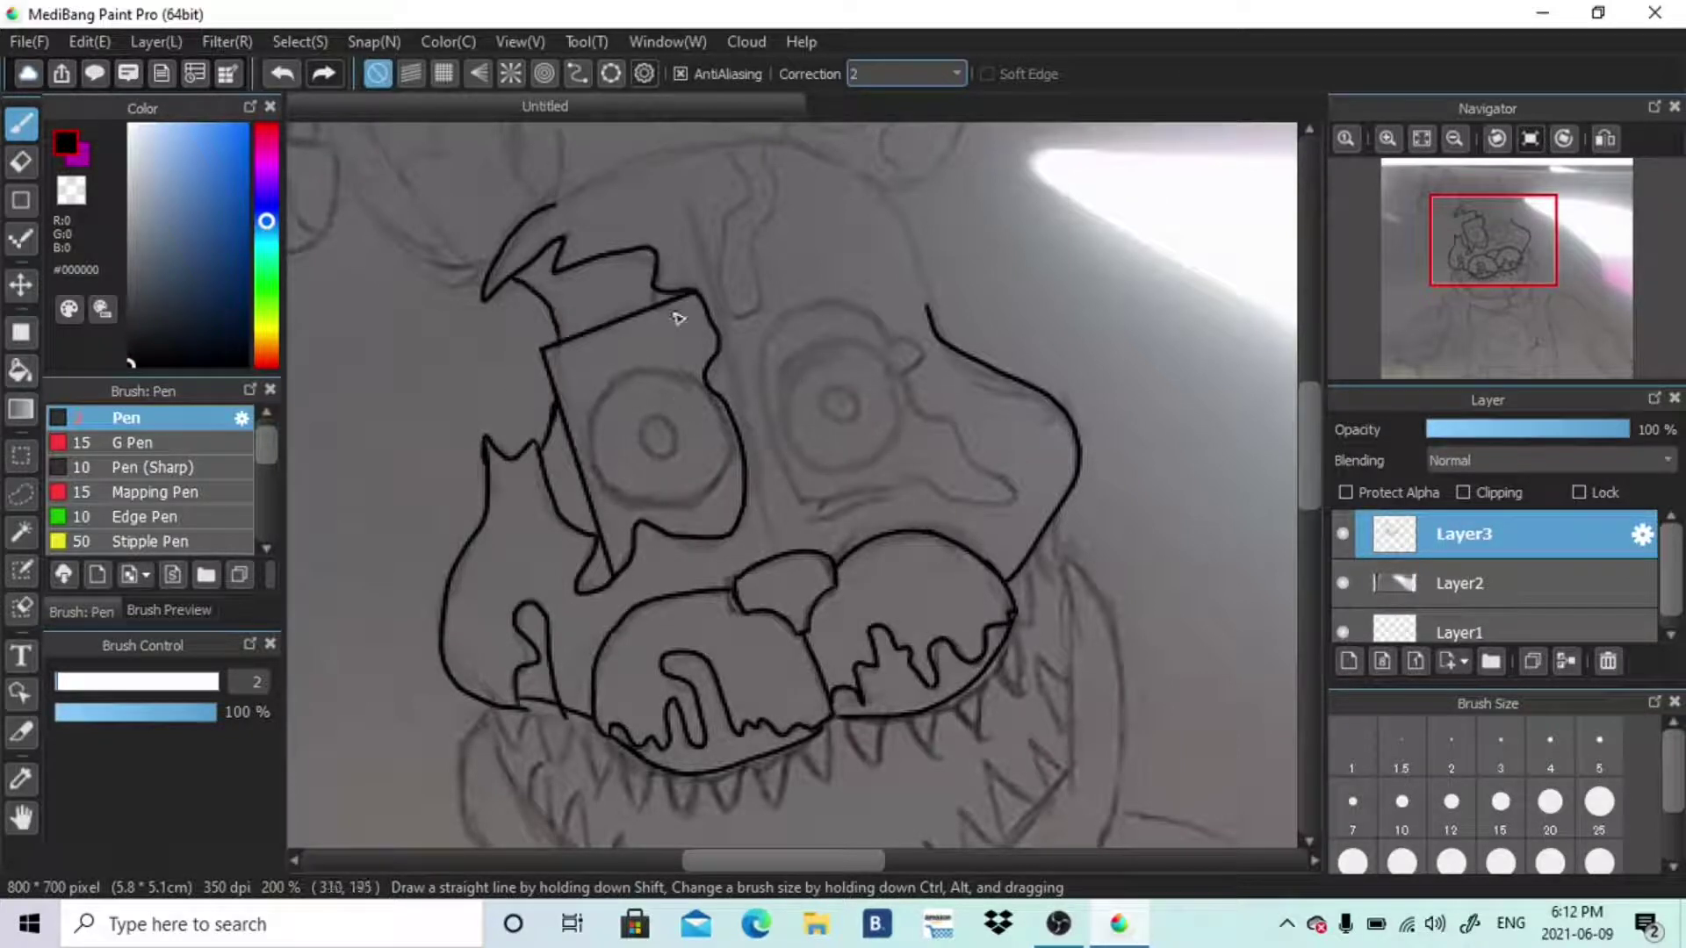
Trace the top of the head with its forehead crack and the torn socket around the right eye
scroll(865, 346, up, 2)
mouse_move(934, 380)
mouse_down()
mouse_move(813, 215)
mouse_move(752, 380)
mouse_move(742, 210)
mouse_move(534, 274)
mouse_up()
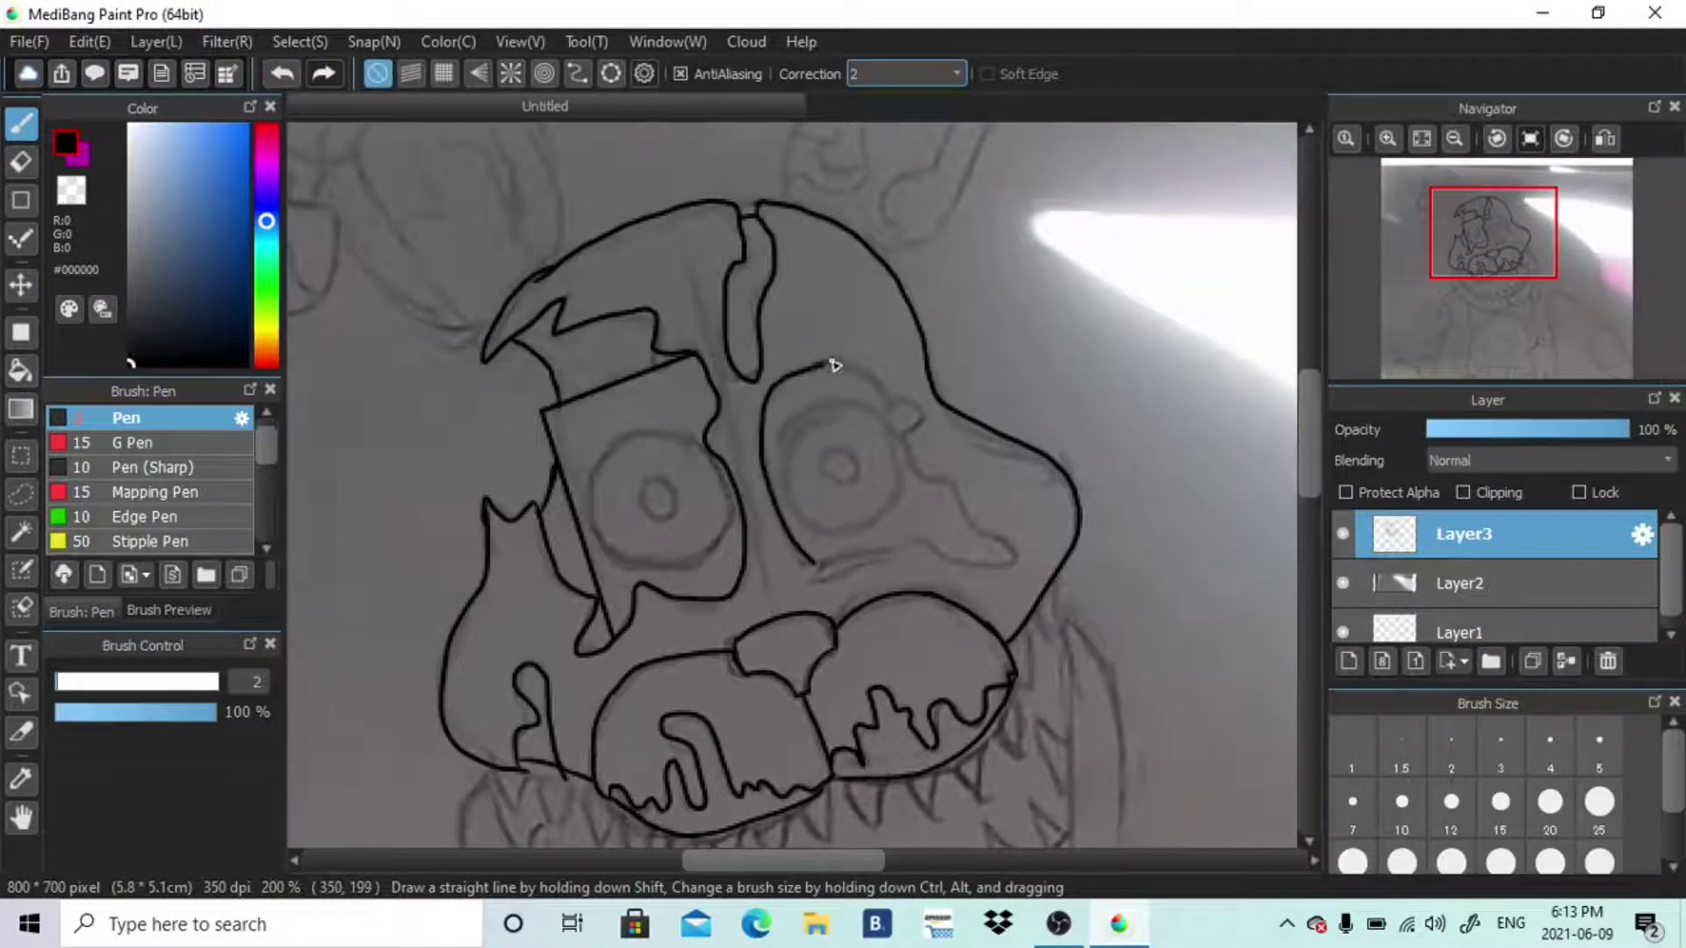
mouse_move(907, 456)
mouse_down()
mouse_move(986, 557)
mouse_move(807, 564)
mouse_up()
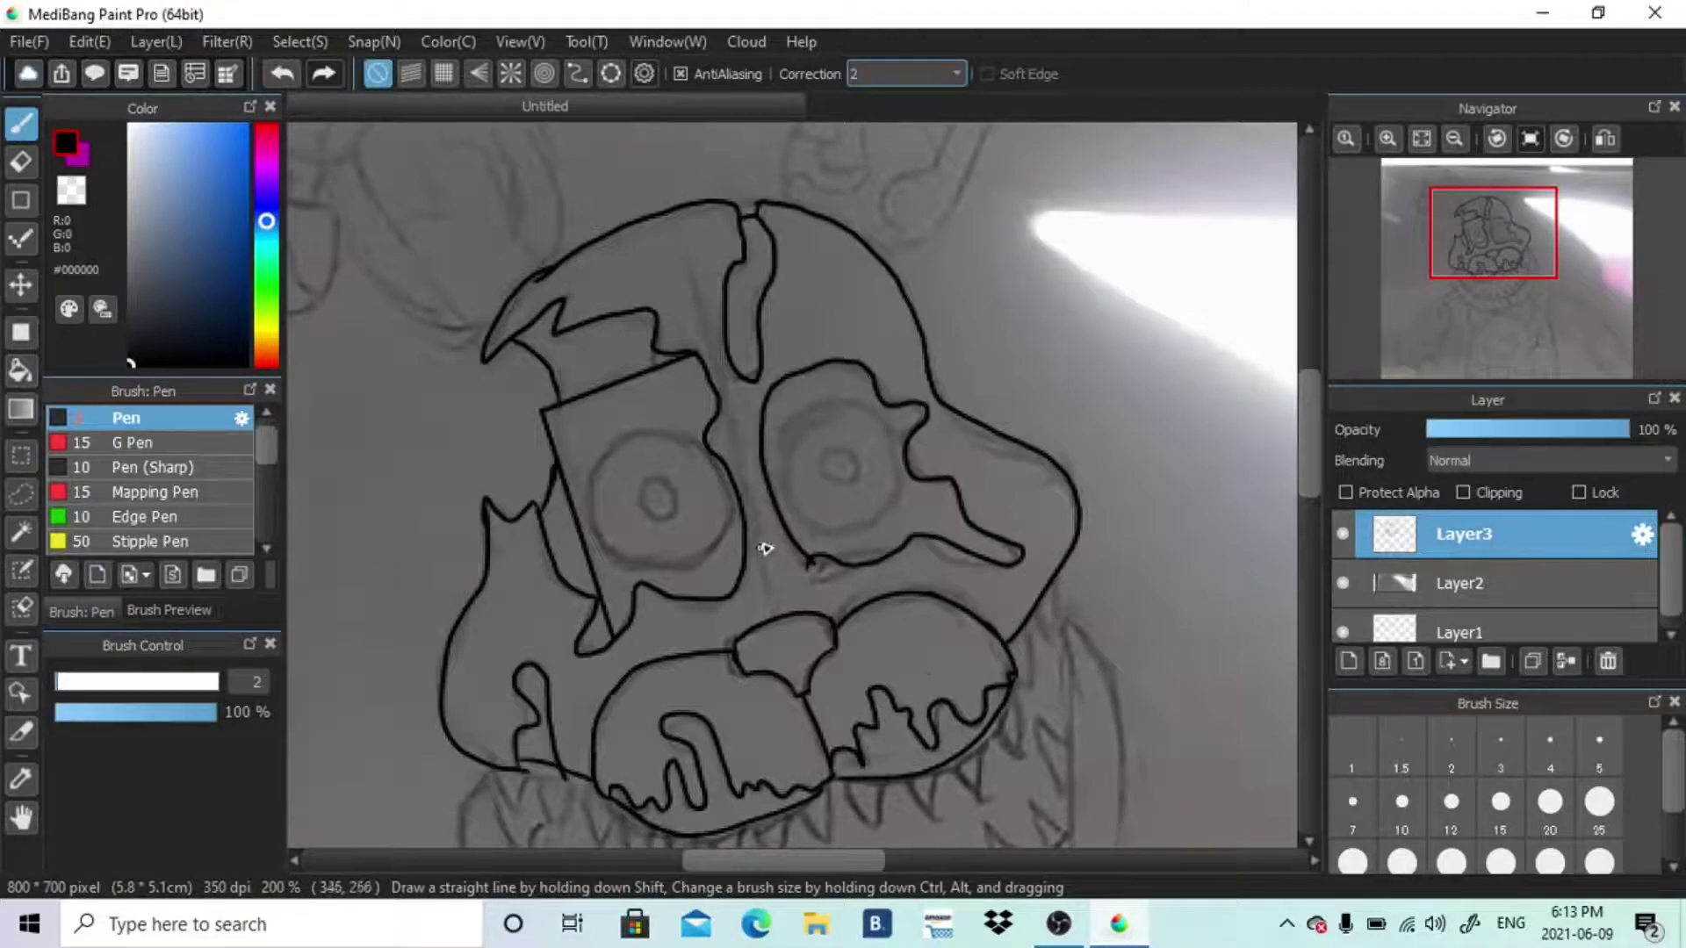
Trace the long outline of the upright right ear above the head
drag(1308, 435, 1310, 374)
key(ctrl+z)
mouse_move(830, 534)
mouse_down()
mouse_move(929, 463)
mouse_move(971, 492)
mouse_move(1017, 368)
mouse_up()
drag(788, 502, 932, 280)
key(ctrl+z)
mouse_move(1018, 370)
mouse_down()
mouse_move(966, 336)
mouse_move(983, 298)
mouse_up()
mouse_move(877, 244)
mouse_down()
mouse_move(1033, 245)
mouse_move(947, 285)
mouse_move(1017, 276)
mouse_up()
key(ctrl+z)
Trace the right ear's inner tears, its tip segment at the canvas top and the joint connecting it to the head
drag(821, 408, 790, 481)
mouse_move(987, 301)
mouse_down()
mouse_move(973, 346)
mouse_move(1013, 329)
mouse_up()
mouse_move(946, 326)
mouse_down()
mouse_move(855, 369)
mouse_move(841, 407)
mouse_up()
drag(827, 492, 859, 518)
mouse_move(980, 350)
mouse_down()
mouse_move(964, 449)
mouse_move(937, 492)
mouse_up()
drag(925, 243, 1000, 244)
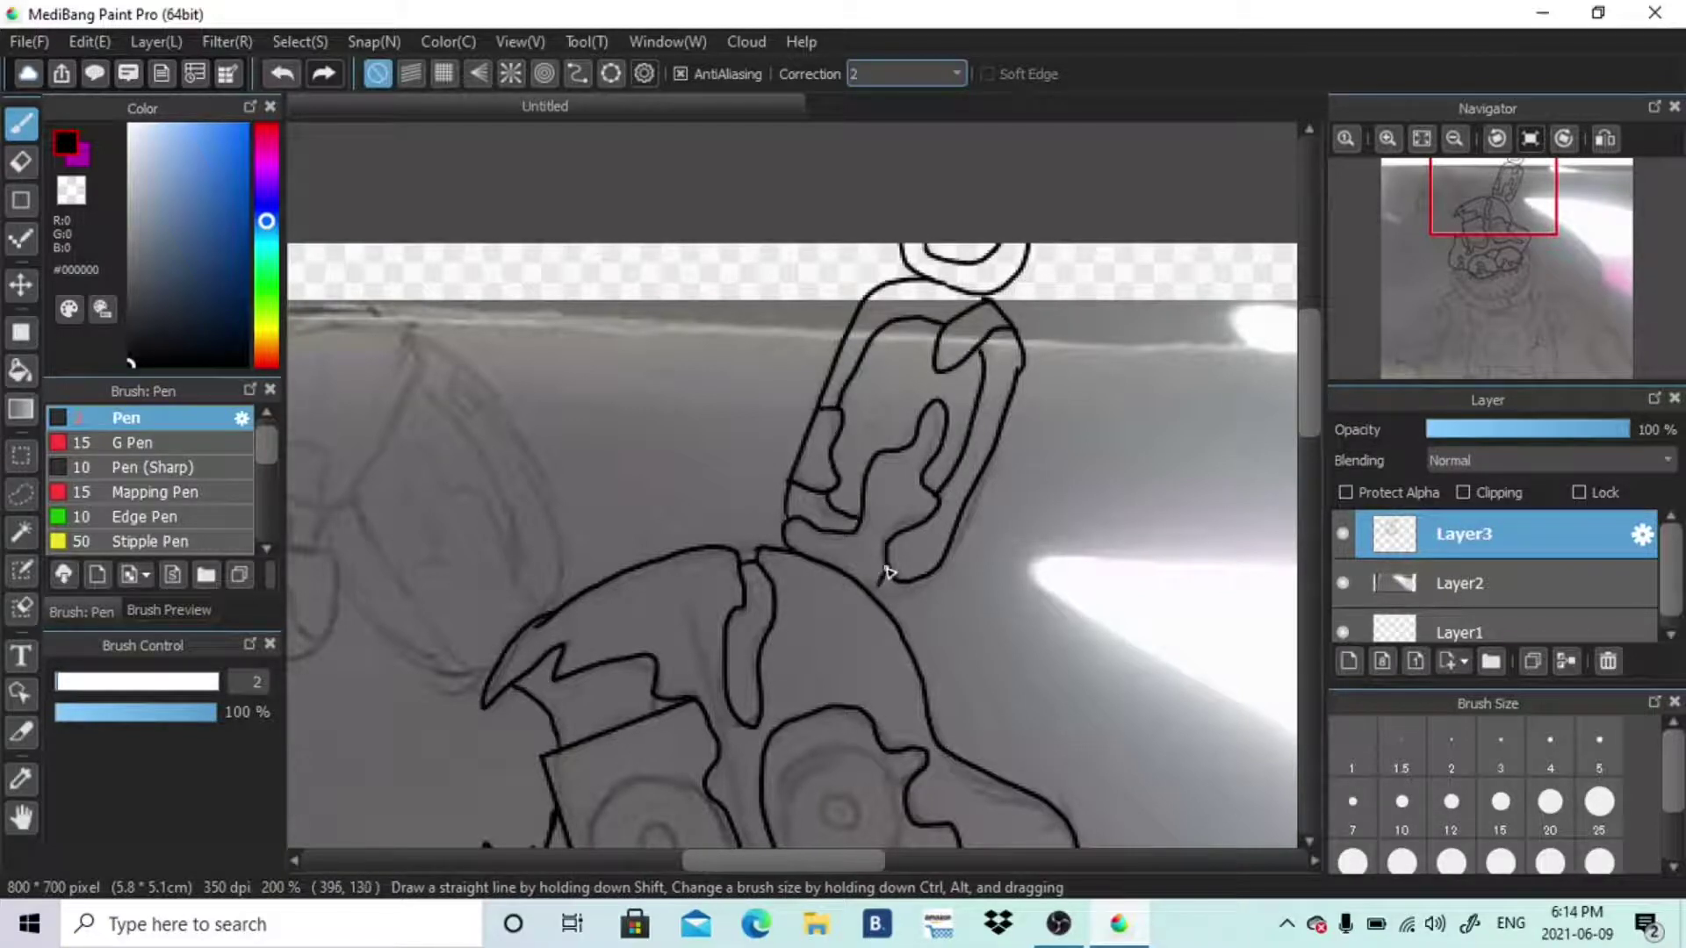
drag(814, 534, 794, 524)
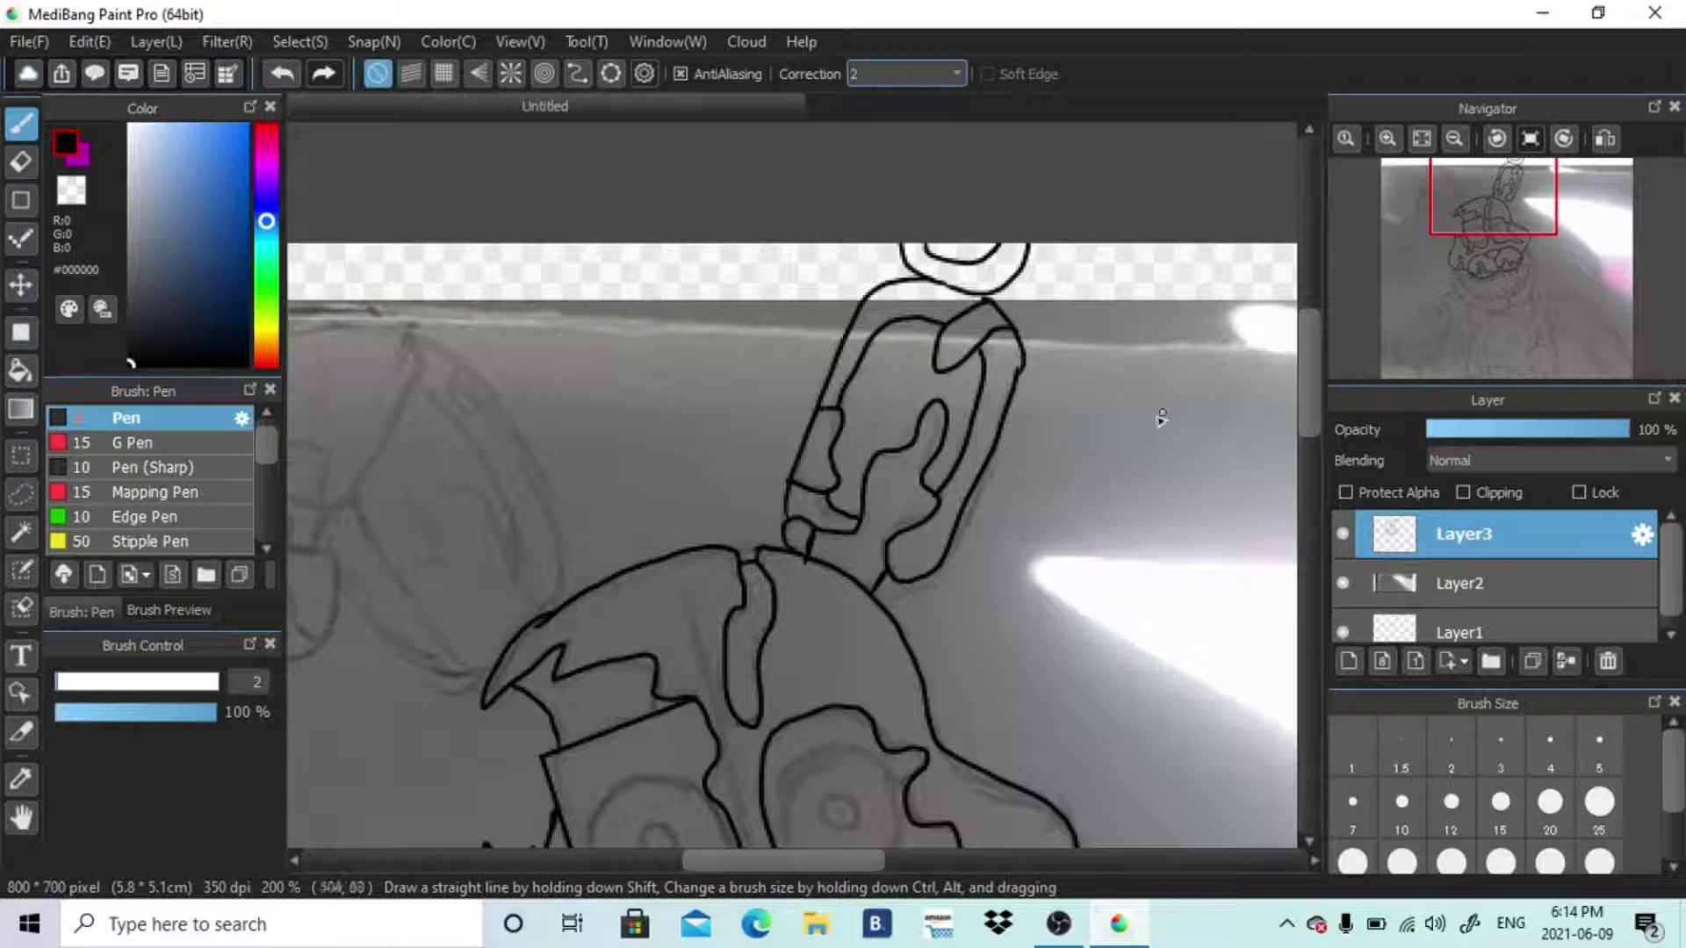
Trace the bent left ear with its inner details and drooping tip segment
drag(1505, 226, 1457, 232)
mouse_move(881, 425)
mouse_down()
mouse_move(786, 484)
mouse_move(850, 586)
mouse_up()
mouse_move(888, 463)
mouse_down()
mouse_move(896, 346)
mouse_move(812, 278)
mouse_move(696, 252)
mouse_move(677, 365)
mouse_move(814, 263)
mouse_up()
mouse_move(631, 457)
mouse_down()
mouse_move(741, 475)
mouse_move(741, 450)
mouse_up()
drag(725, 452, 727, 421)
mouse_move(639, 453)
mouse_down()
mouse_move(639, 395)
mouse_move(704, 455)
mouse_up()
drag(808, 297, 922, 533)
drag(876, 580, 828, 467)
Add a new layer, draw the round eyeball outline for the right eye on it and move it into place
mouse_move(1469, 238)
mouse_down()
mouse_move(1475, 261)
mouse_move(1488, 254)
mouse_up()
click(1349, 661)
mouse_move(878, 237)
mouse_down()
mouse_move(910, 258)
mouse_move(923, 352)
mouse_move(873, 228)
mouse_up()
key(ctrl+z)
key(ctrl+z)
drag(867, 230, 933, 275)
key(ctrl+z)
mouse_move(866, 230)
mouse_down()
mouse_move(834, 251)
mouse_move(850, 361)
mouse_move(854, 243)
mouse_up()
key(ctrl+z)
click(21, 286)
drag(776, 292, 780, 301)
Copy the eyeball outline for the other eye and merge the copy's layer down into Layer4
click(90, 42)
click(140, 187)
click(300, 42)
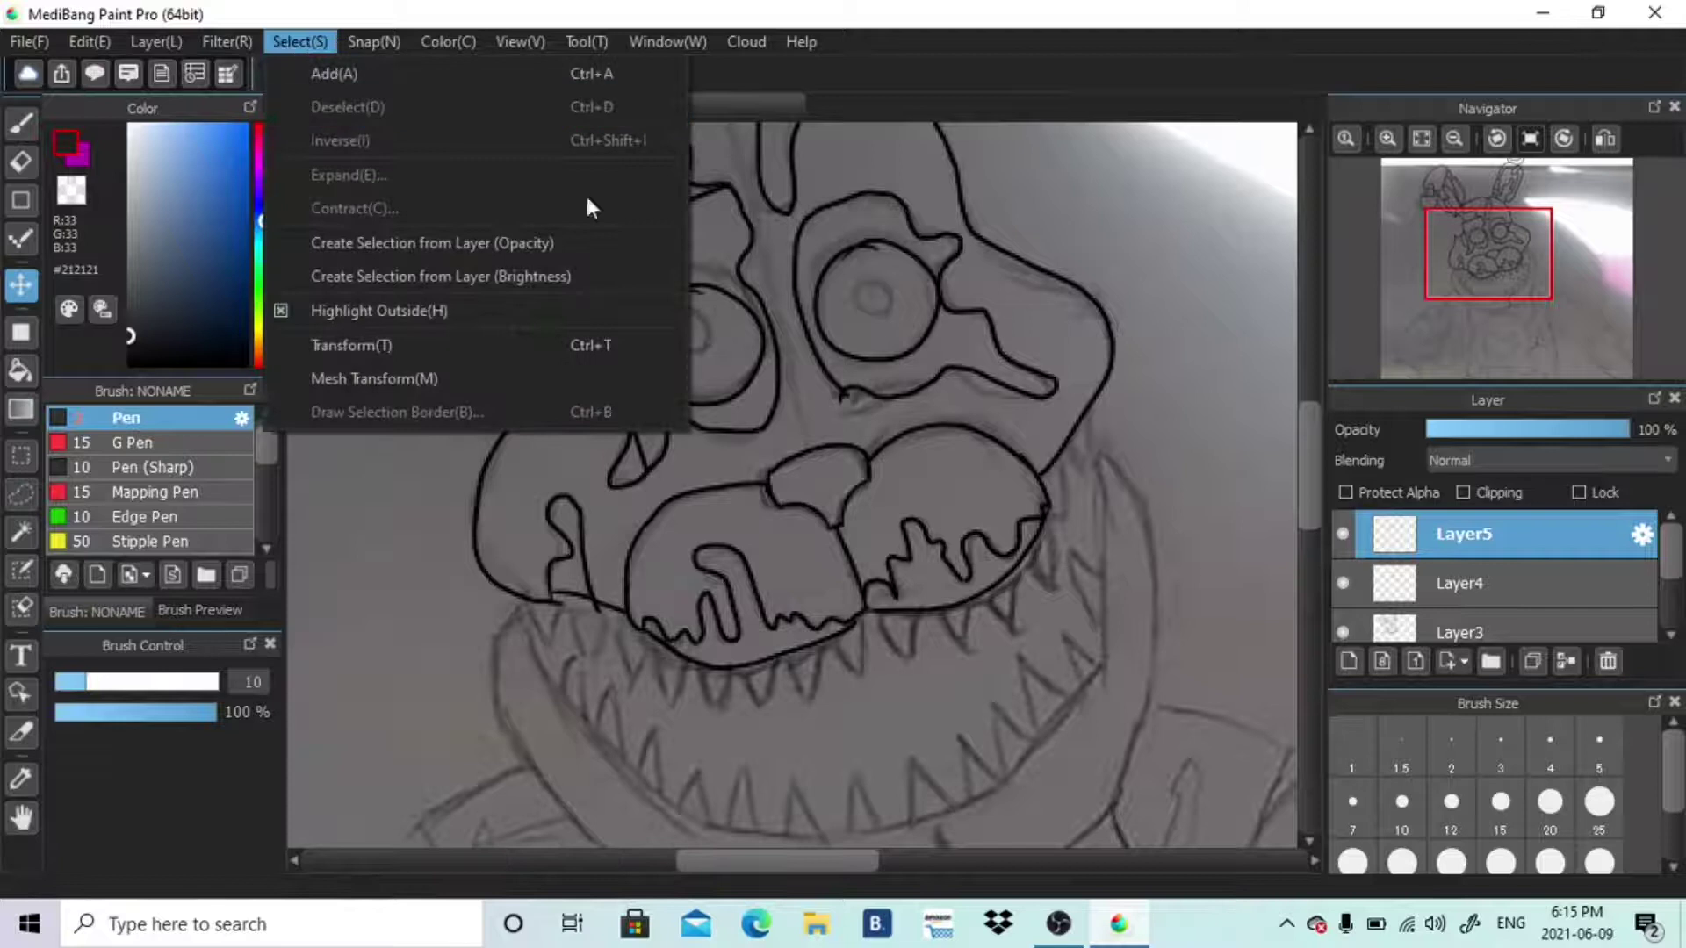
click(1561, 657)
Set the Pen colour to black and draw the small pupil circles inside the eyeballs
click(21, 127)
drag(877, 283, 858, 304)
key(ctrl+z)
drag(213, 200, 105, 405)
drag(876, 290, 878, 291)
Trace the row of pointed upper teeth and start the inner jaw line at the sides of the mouth
drag(1493, 274, 1497, 300)
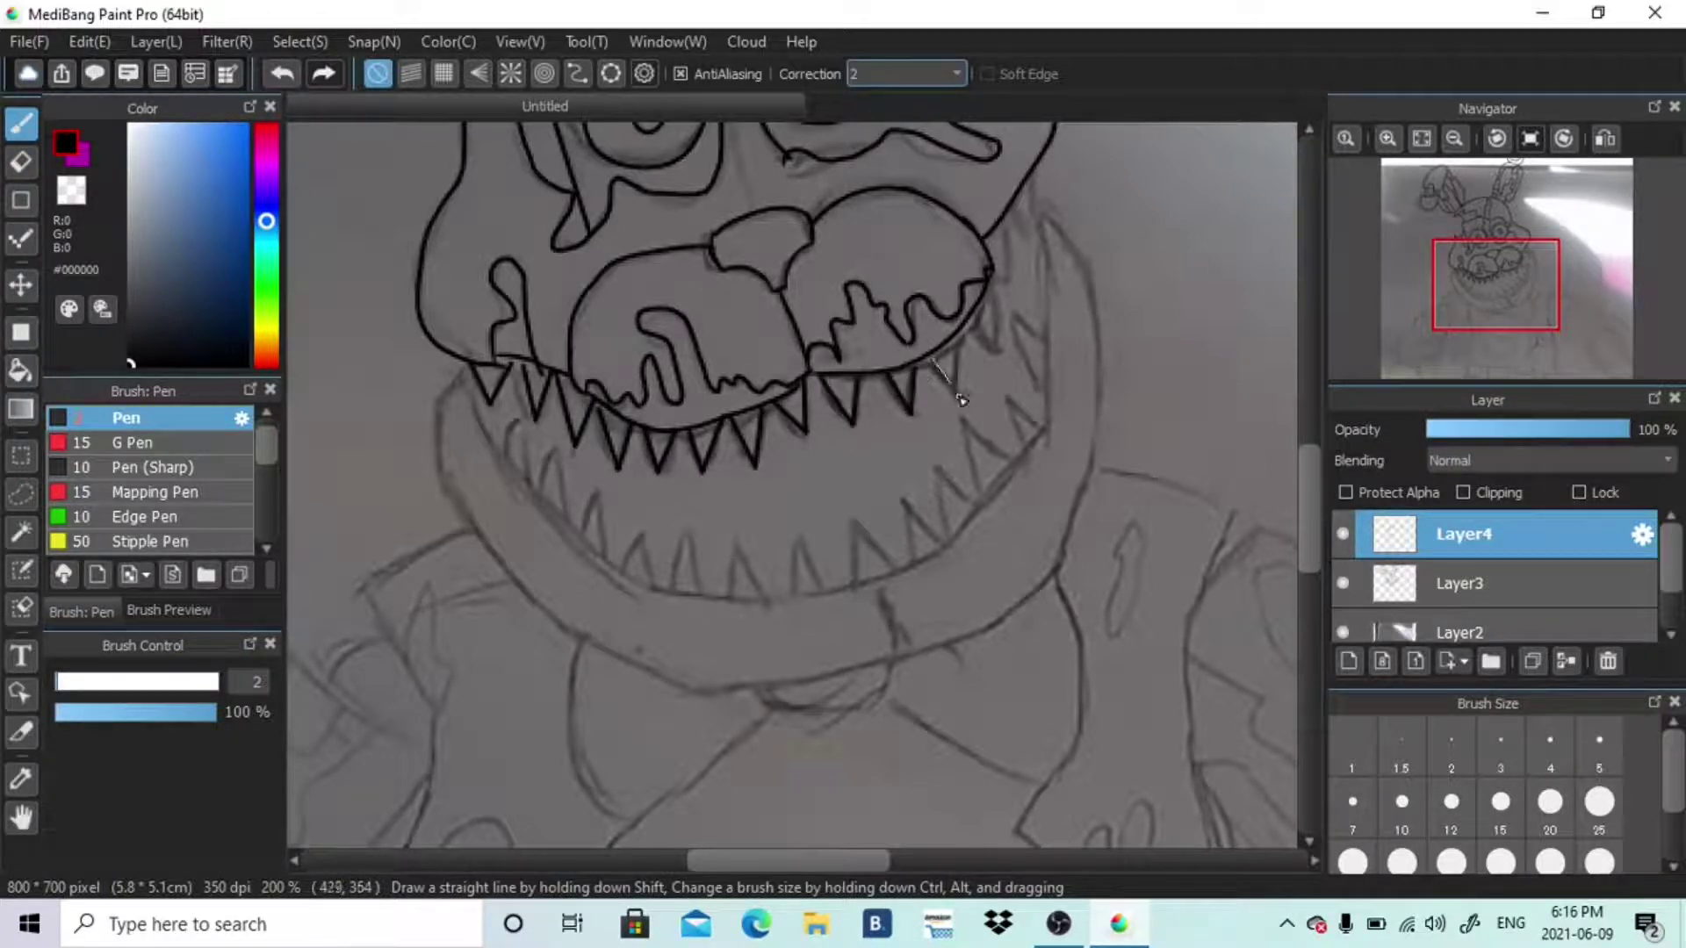
drag(995, 354, 985, 280)
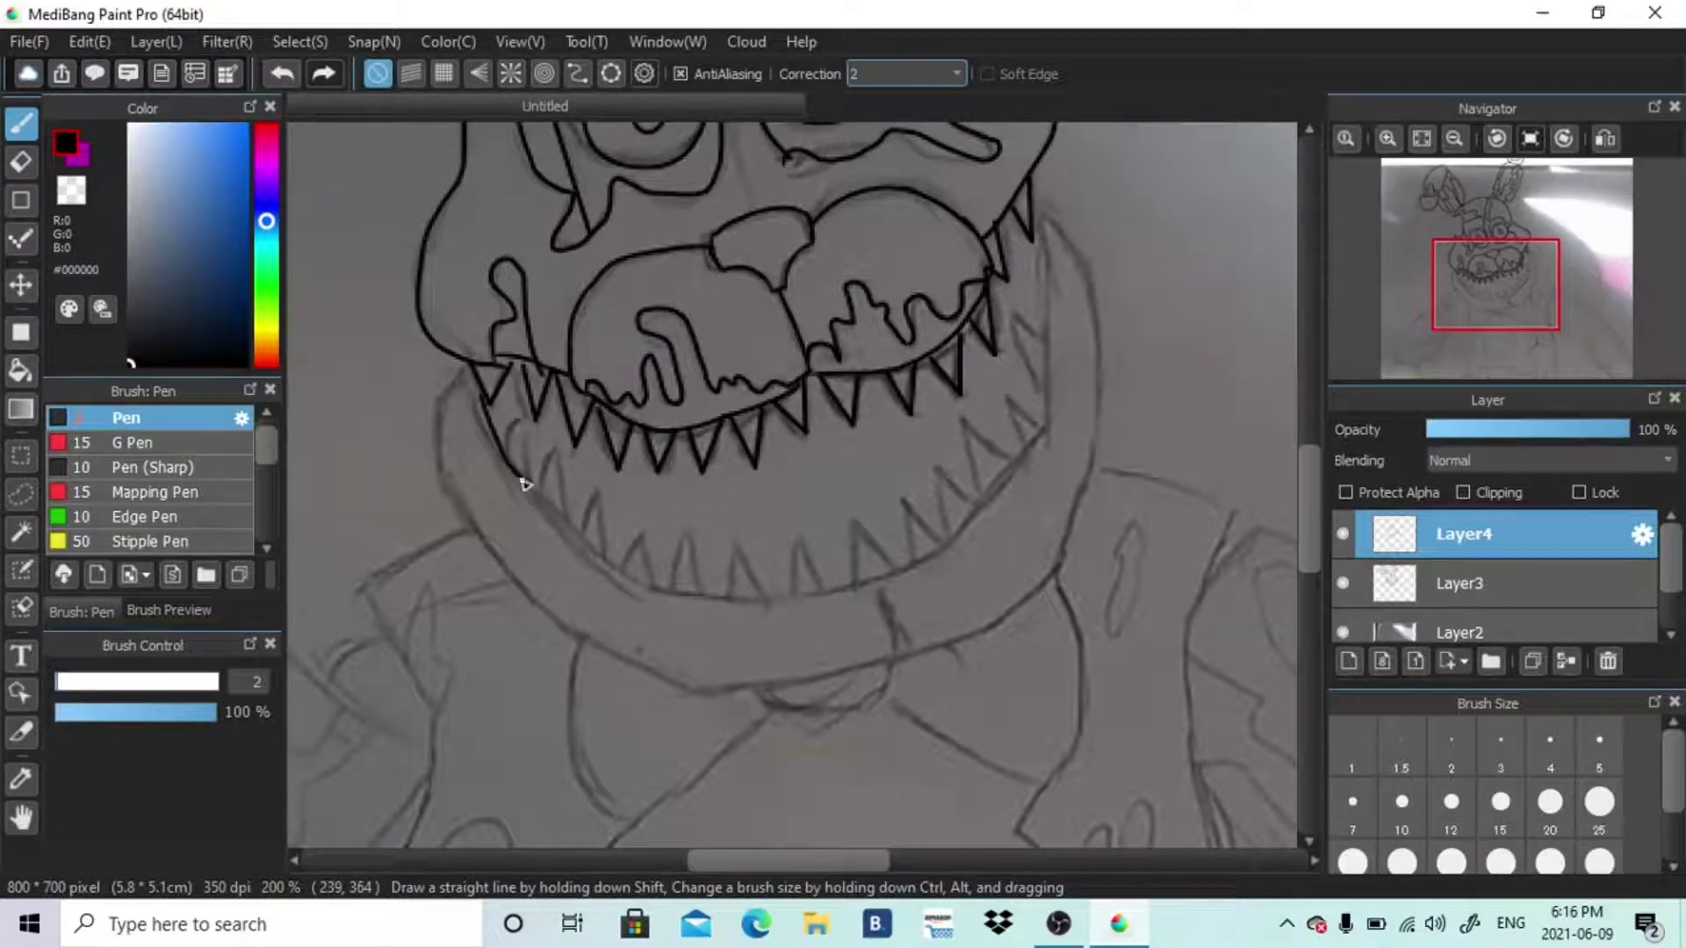
mouse_move(1038, 235)
mouse_down()
mouse_move(1016, 465)
mouse_move(892, 575)
mouse_up()
key(ctrl+z)
Trace the rest of the inner jaw curve along the bottom of the mouth
click(1454, 139)
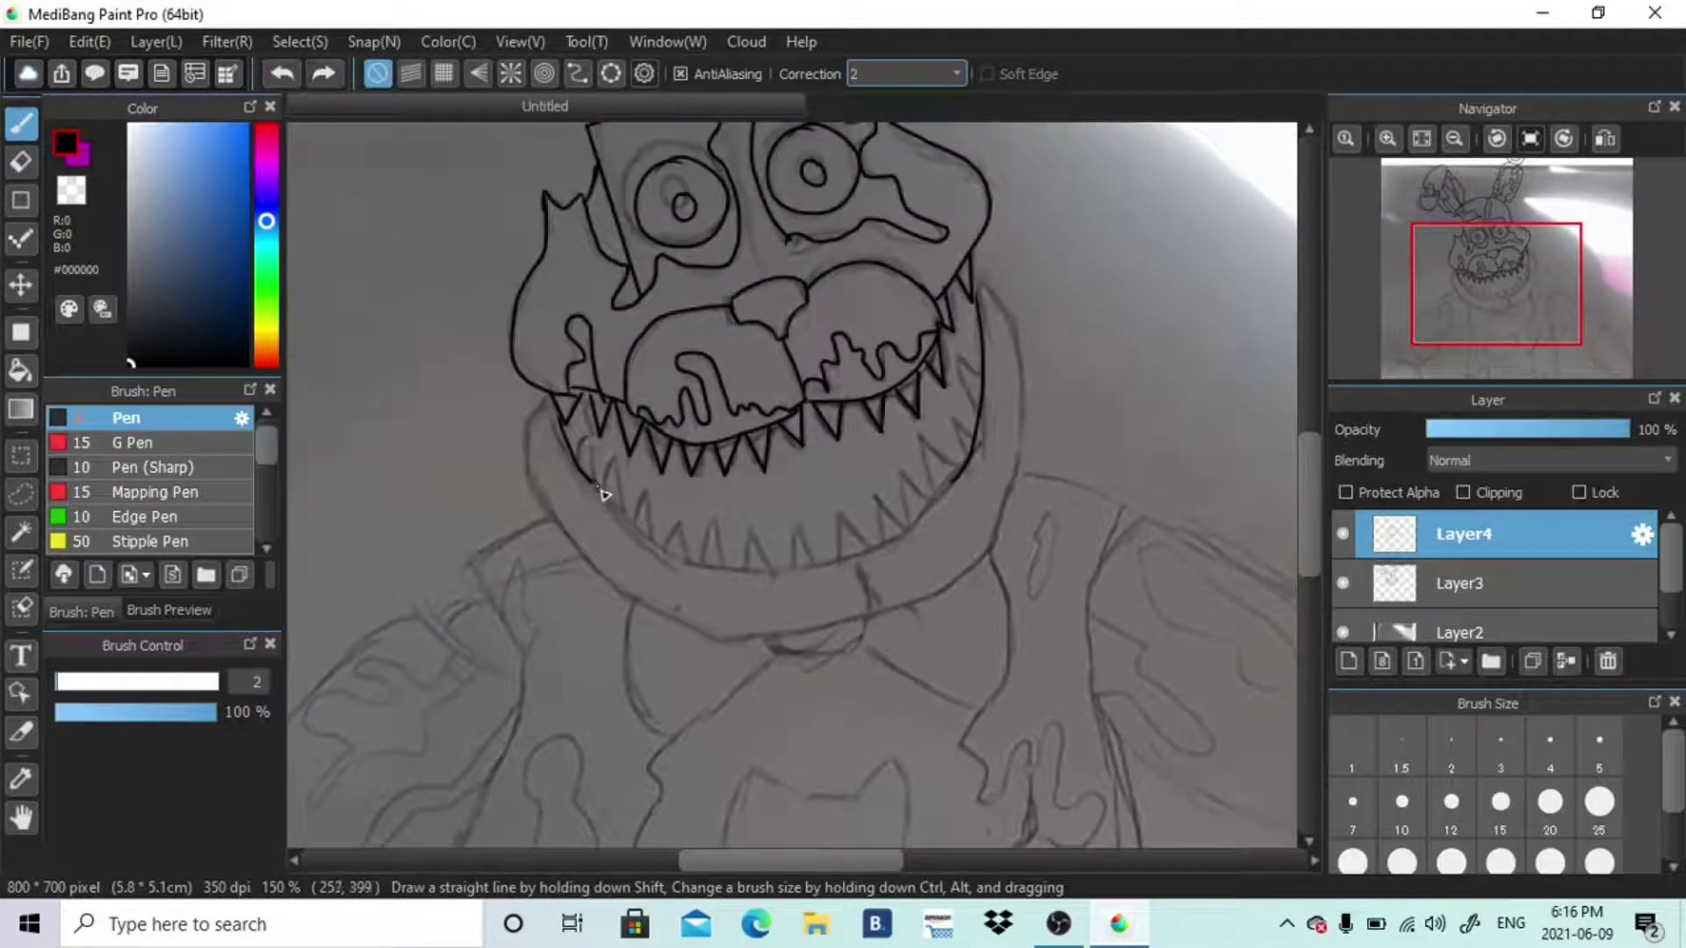
drag(593, 483, 715, 573)
key(ctrl+z)
drag(889, 541, 707, 574)
key(ctrl+z)
triple_click(1497, 138)
click(1497, 139)
mouse_move(794, 376)
mouse_down()
mouse_move(926, 525)
mouse_move(914, 540)
mouse_move(907, 519)
mouse_up()
key(ctrl+z)
key(ctrl+z)
key(ctrl+z)
click(1564, 139)
triple_click(1564, 138)
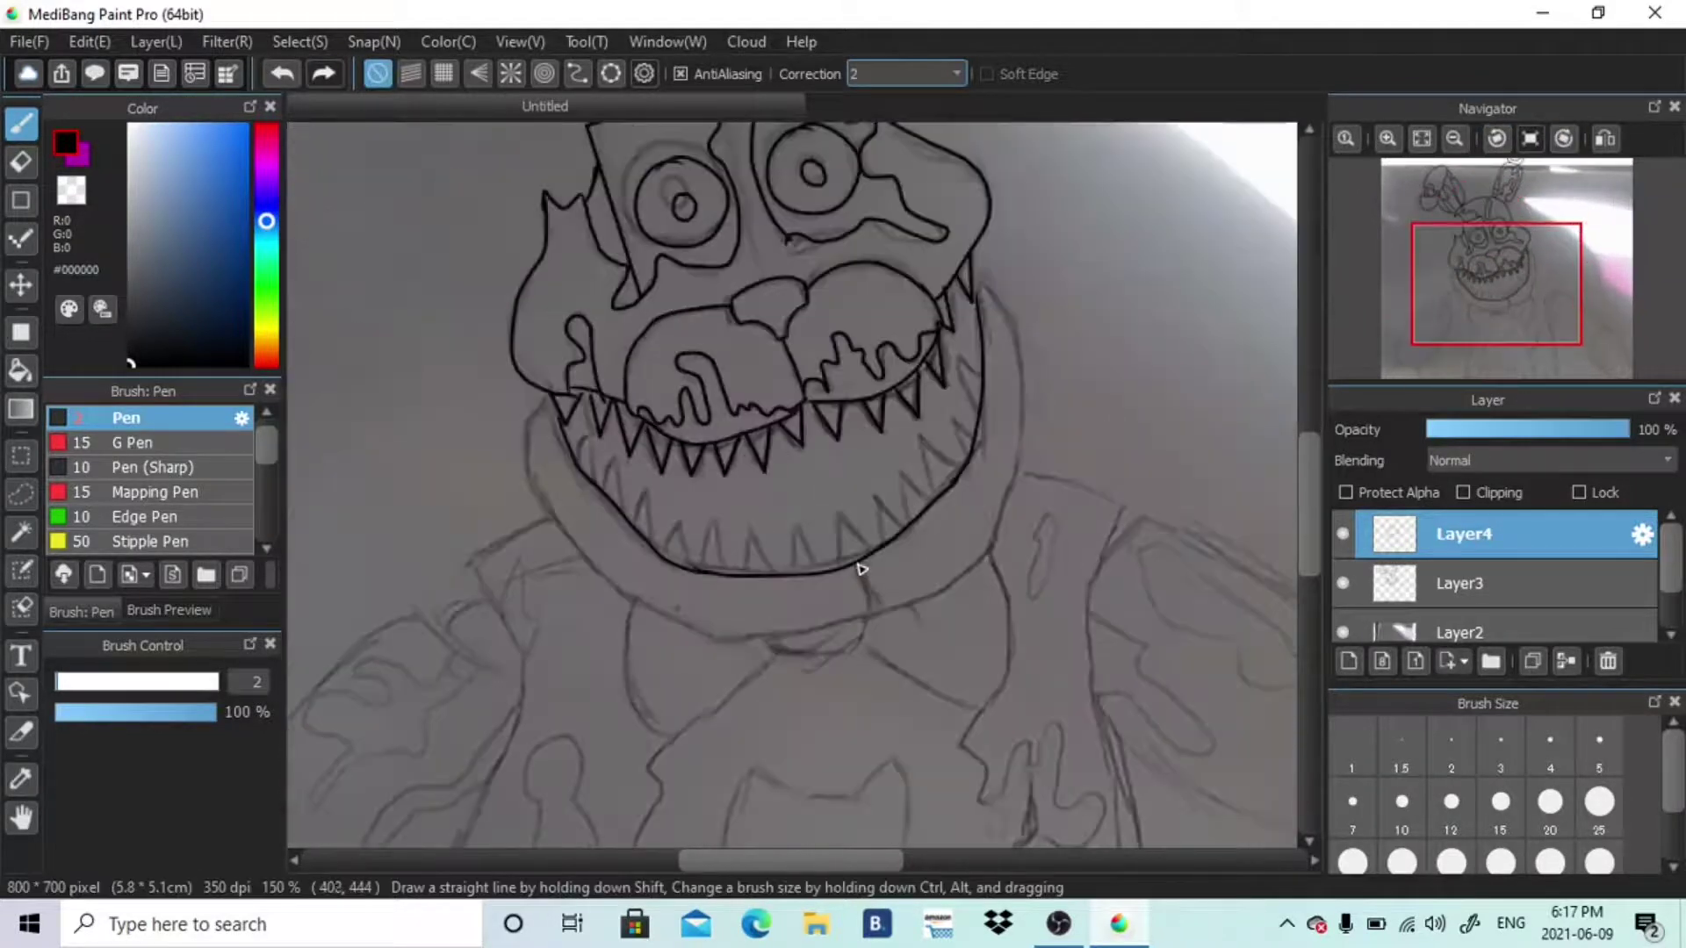
Trace the outer jaw outline around the mouth with the stroke correction raised to 7
drag(554, 398, 569, 538)
drag(974, 279, 993, 509)
key(ctrl+z)
click(956, 73)
click(882, 214)
mouse_move(977, 279)
mouse_down()
mouse_move(997, 523)
mouse_move(870, 610)
mouse_up()
drag(567, 530, 694, 623)
key(ctrl+z)
mouse_move(562, 528)
mouse_down()
mouse_move(591, 564)
mouse_move(781, 624)
mouse_move(751, 619)
mouse_move(871, 611)
mouse_up()
key(ctrl+z)
key(ctrl+z)
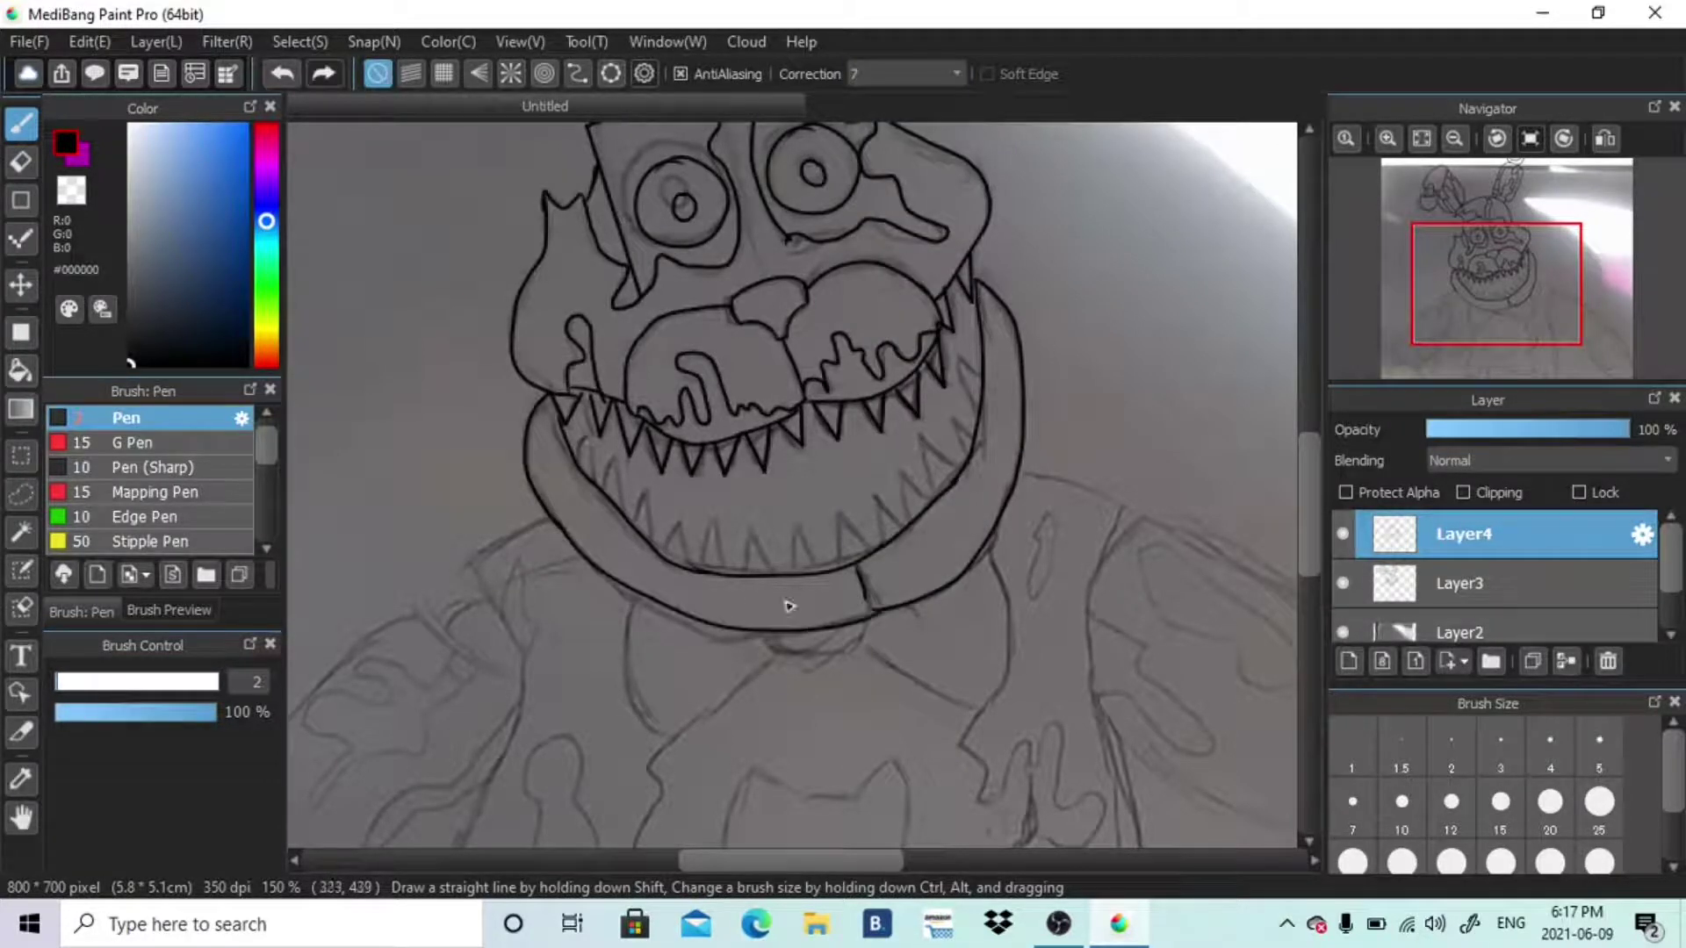
Redraw the lower-left part of the inner jaw line and set the stroke correction to 2
key(e)
key(b)
key(ctrl+z)
drag(639, 531, 743, 575)
click(906, 74)
click(895, 164)
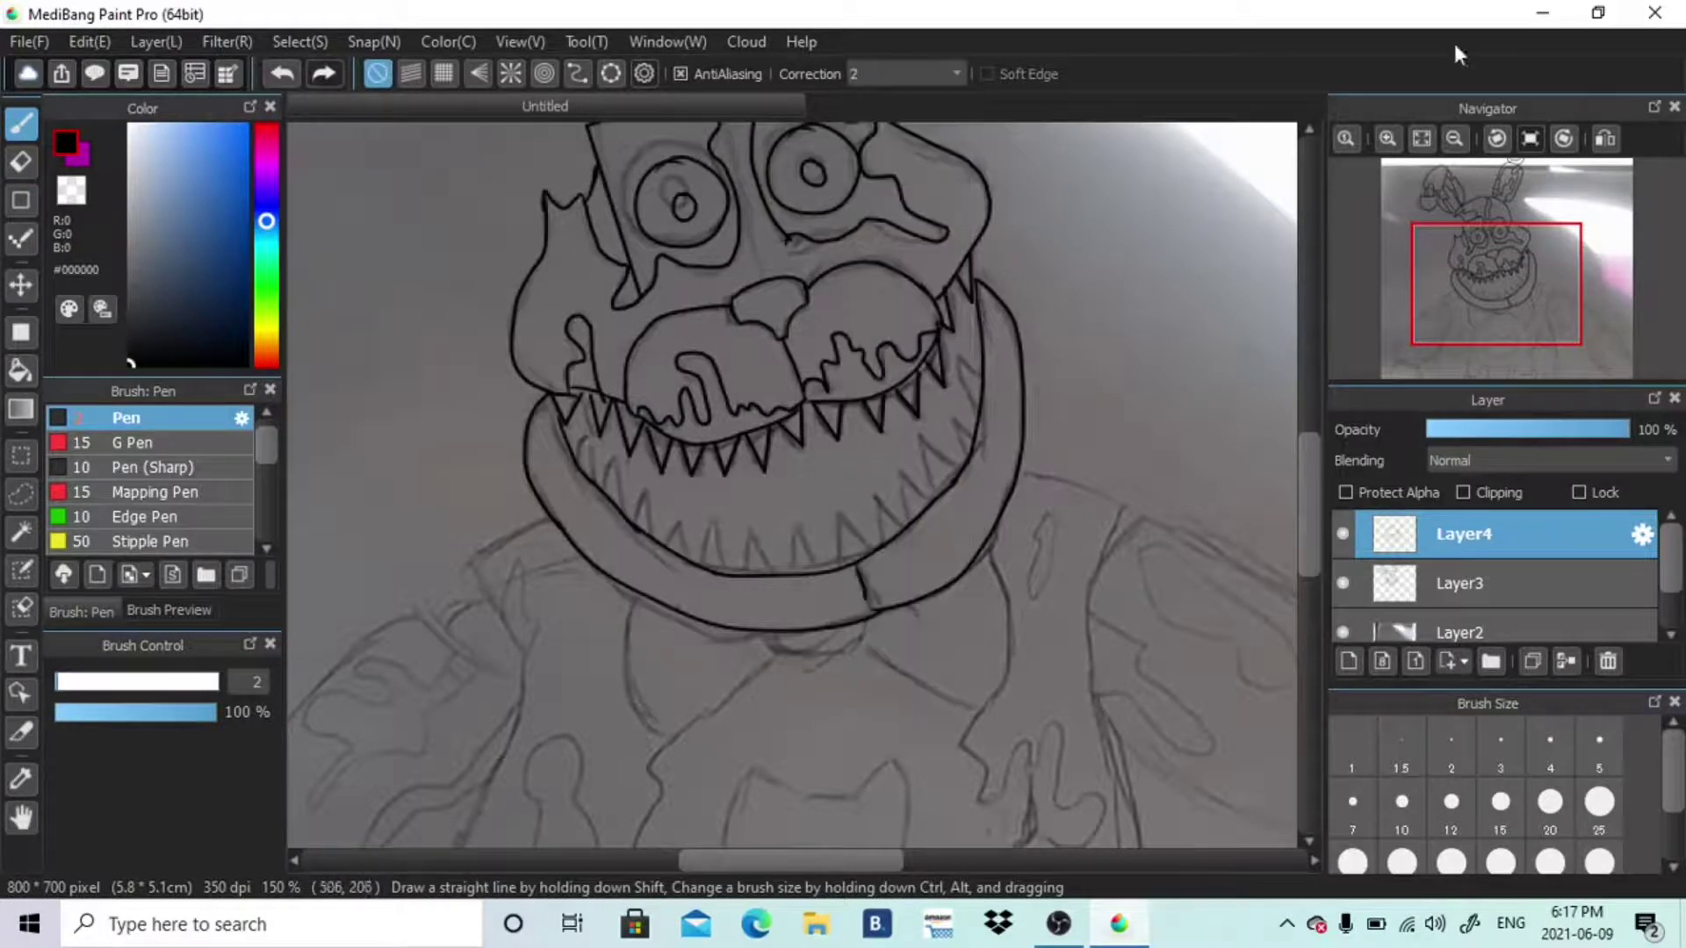
Merge Layer4 down into Layer3 and trace the row of pointed lower teeth
click(1387, 139)
click(1387, 139)
click(1565, 662)
mouse_move(892, 654)
mouse_down()
mouse_move(1017, 573)
mouse_move(1051, 507)
mouse_move(1113, 452)
mouse_move(1173, 263)
mouse_move(803, 605)
mouse_move(698, 650)
mouse_move(366, 437)
mouse_up()
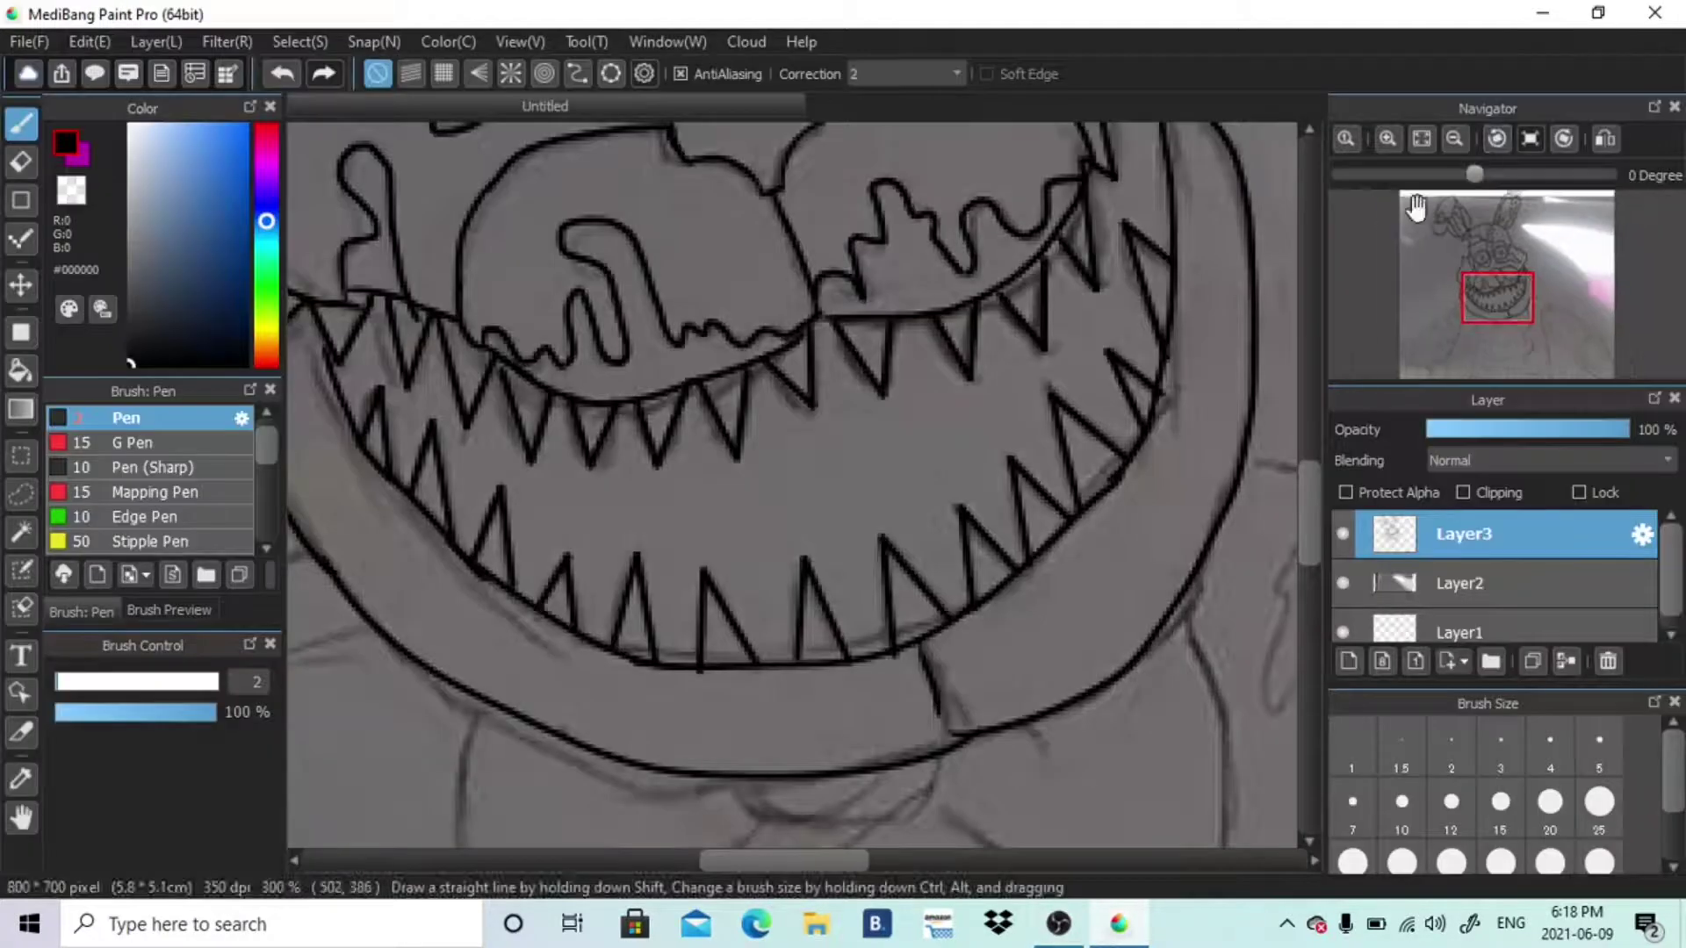
Trace the left shoulder edge below the jaw with its jagged tear
scroll(1405, 141, down, 2)
scroll(1478, 300, up, 1)
drag(1477, 302, 1464, 322)
key(ctrl+z)
mouse_move(789, 361)
mouse_down()
mouse_move(675, 415)
mouse_move(726, 493)
mouse_move(751, 498)
mouse_up()
key(ctrl+z)
key(ctrl+z)
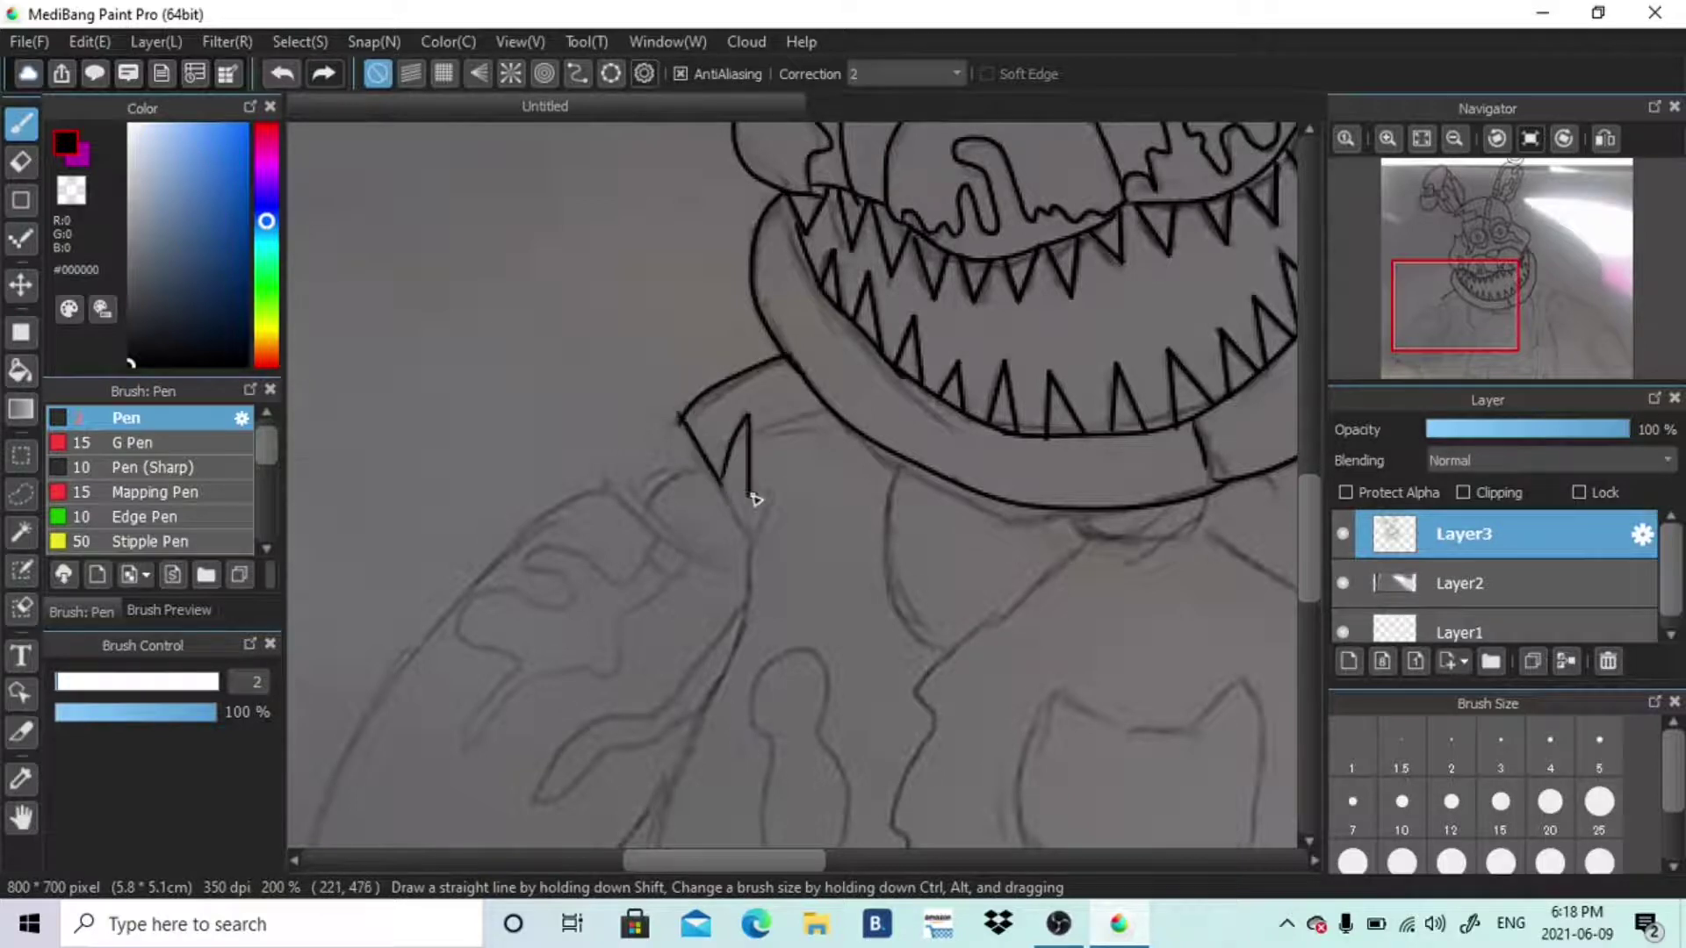
Trace the left side of the torso down to the canvas edge and the elongated hole beside it
scroll(965, 395, down, 4)
mouse_move(742, 263)
mouse_down()
mouse_move(641, 641)
mouse_move(634, 746)
mouse_up()
mouse_move(770, 438)
mouse_down()
mouse_move(767, 527)
mouse_move(767, 431)
mouse_up()
Trace the bow tie under the jaw, including its centre knot and both wings
drag(794, 860, 850, 862)
mouse_move(810, 204)
mouse_down()
mouse_move(937, 213)
mouse_move(841, 217)
mouse_move(678, 339)
mouse_up()
key(ctrl+z)
drag(941, 219, 1099, 295)
drag(625, 147, 678, 337)
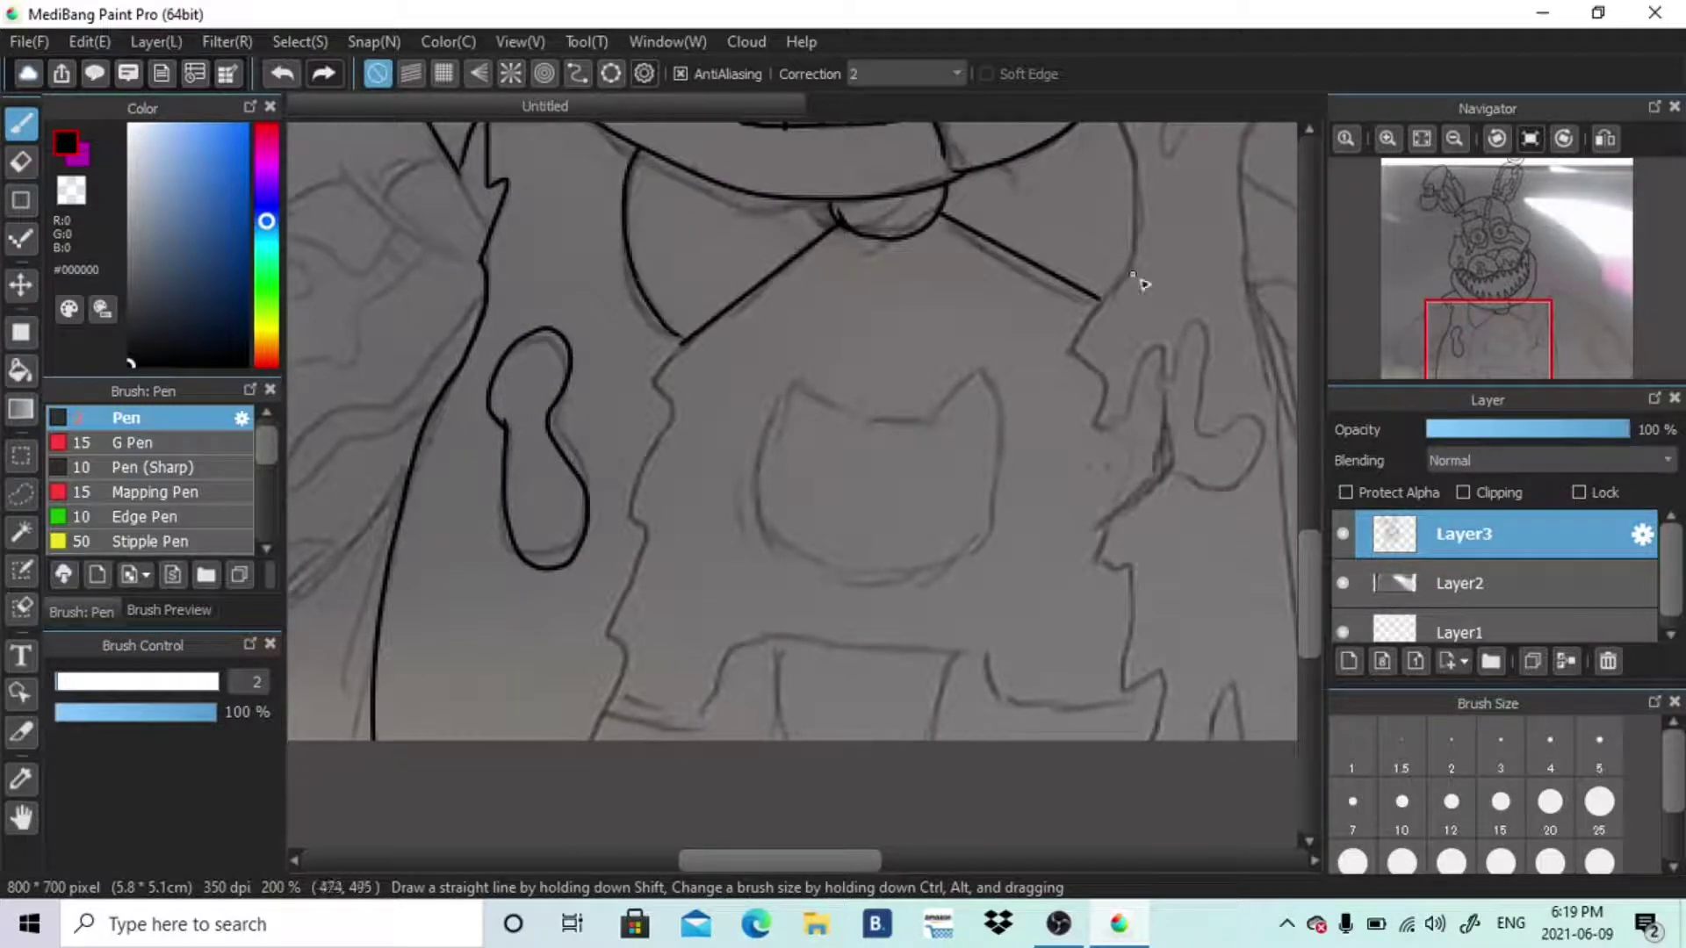
scroll(1121, 132, up, 2)
mouse_move(1088, 236)
mouse_down()
mouse_move(1086, 433)
mouse_move(1094, 244)
mouse_up()
key(ctrl+z)
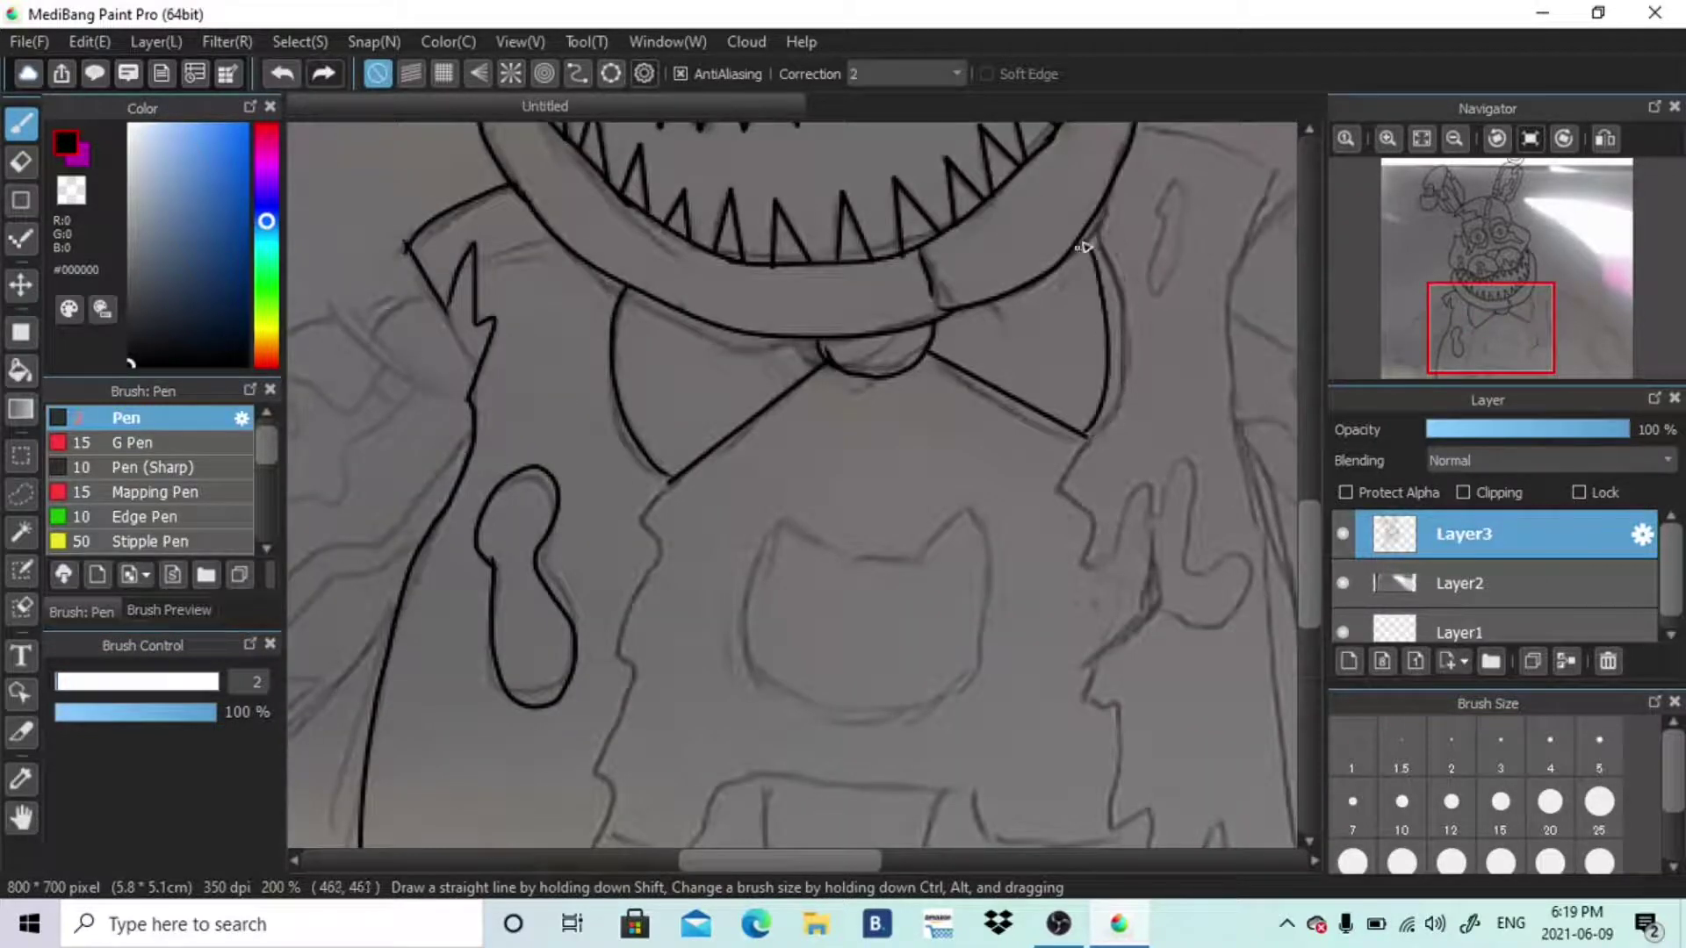
Trace the jagged left and right edges of the torn belly area from the bow tie to the canvas bottom
scroll(1065, 550, down, 3)
mouse_move(672, 248)
mouse_down()
mouse_move(647, 425)
mouse_move(582, 639)
mouse_up()
scroll(919, 239, right, 3)
drag(897, 294, 878, 432)
key(ctrl+z)
mouse_move(892, 215)
mouse_down()
mouse_move(955, 572)
mouse_move(948, 643)
mouse_up()
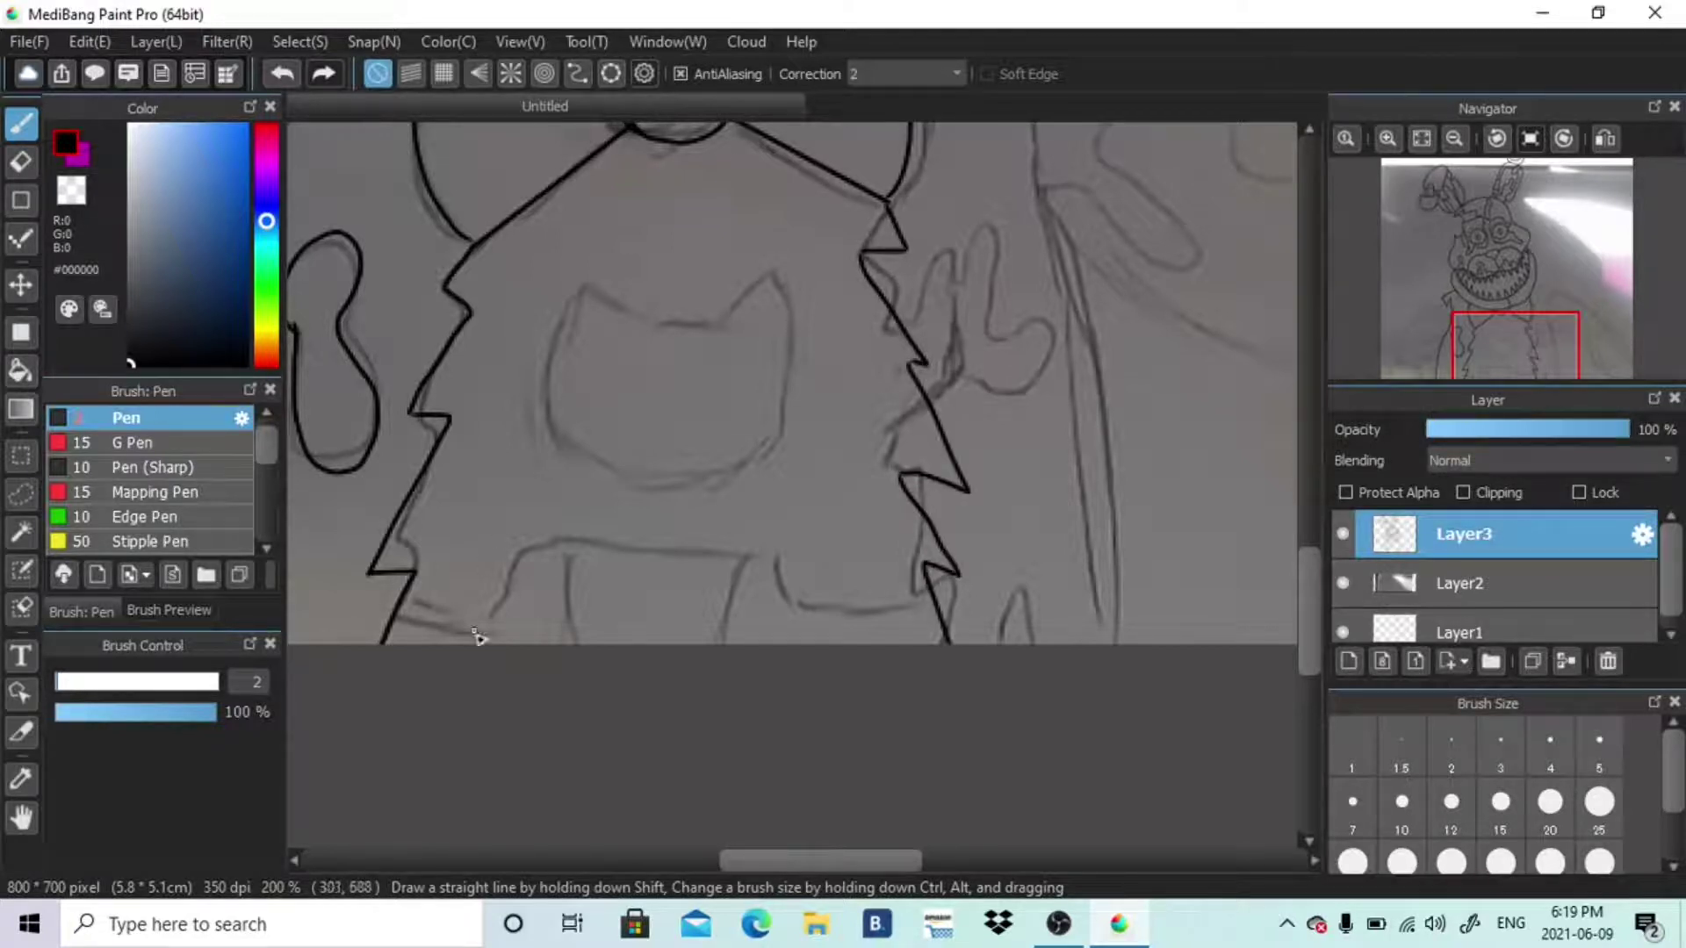
Trace the cat-head-shaped patch in the middle of the belly, closing its lower edge with straight segments
drag(718, 331, 792, 312)
drag(561, 334, 553, 443)
drag(790, 312, 781, 436)
drag(554, 445, 669, 491)
shift+click(721, 485)
shift+click(627, 482)
Trace the raised waist edge across the bottom of the torn belly area with connected straight lines
click(405, 602)
shift+click(500, 612)
shift+click(526, 550)
shift+click(778, 555)
shift+click(803, 605)
shift+click(935, 603)
Trace the right side of the torso from the shoulder down to the canvas edge
drag(1517, 349, 1539, 318)
mouse_move(760, 207)
mouse_down()
mouse_move(832, 231)
mouse_move(905, 645)
mouse_up()
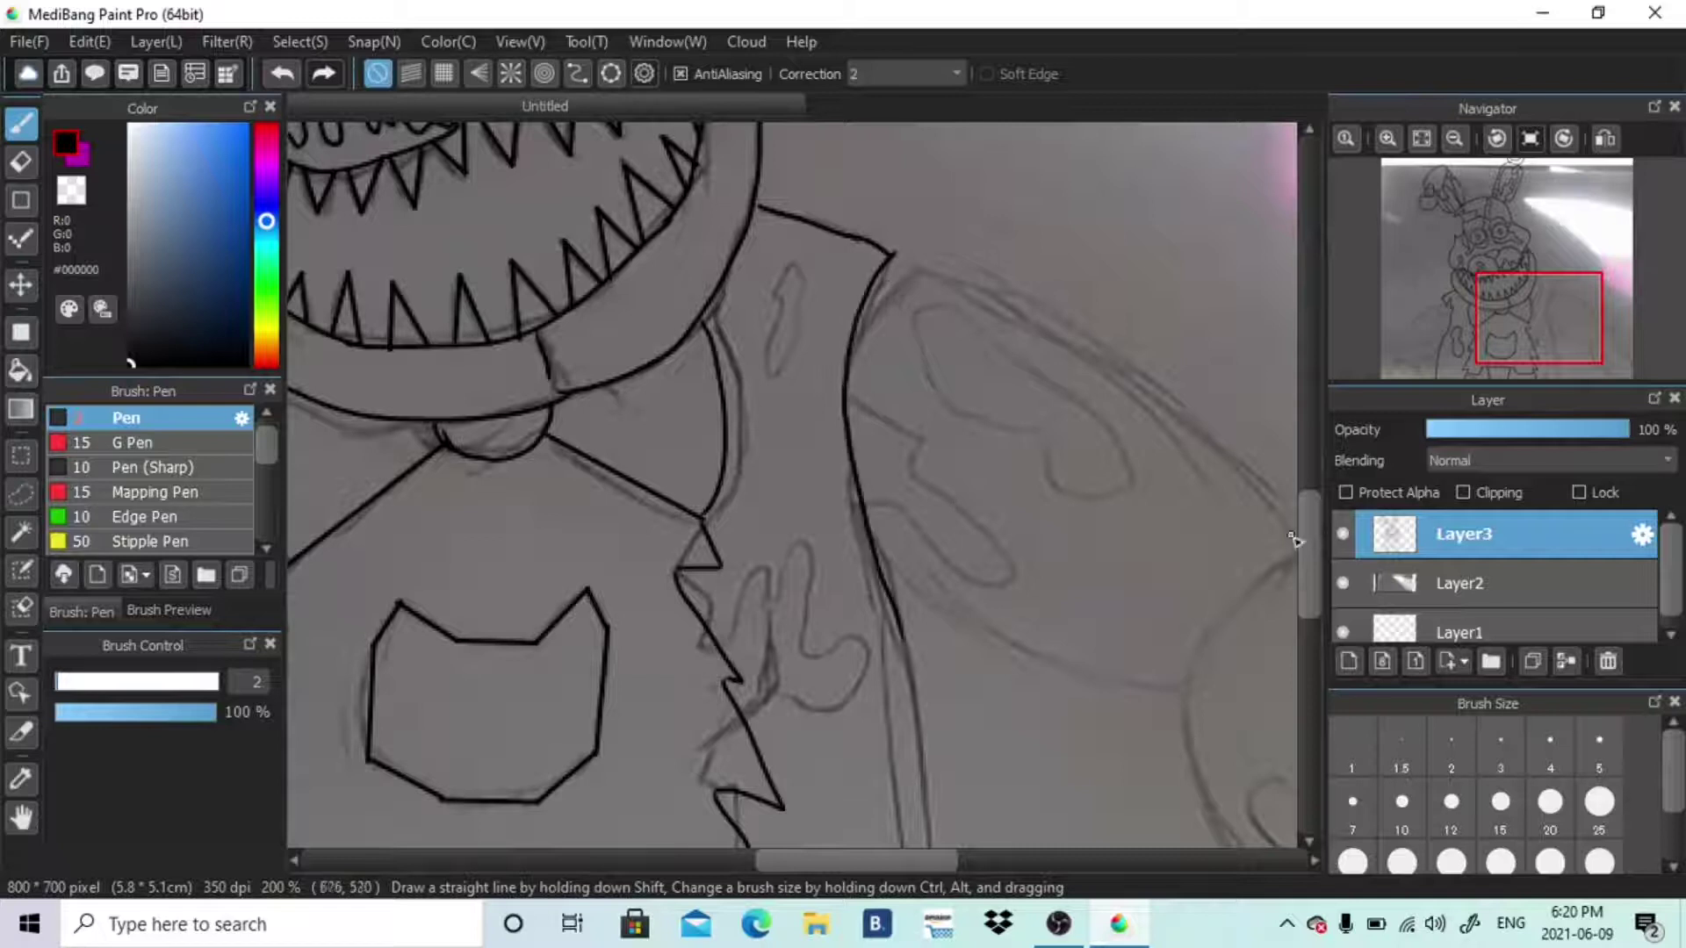
scroll(914, 658, down, 3)
drag(895, 406, 935, 747)
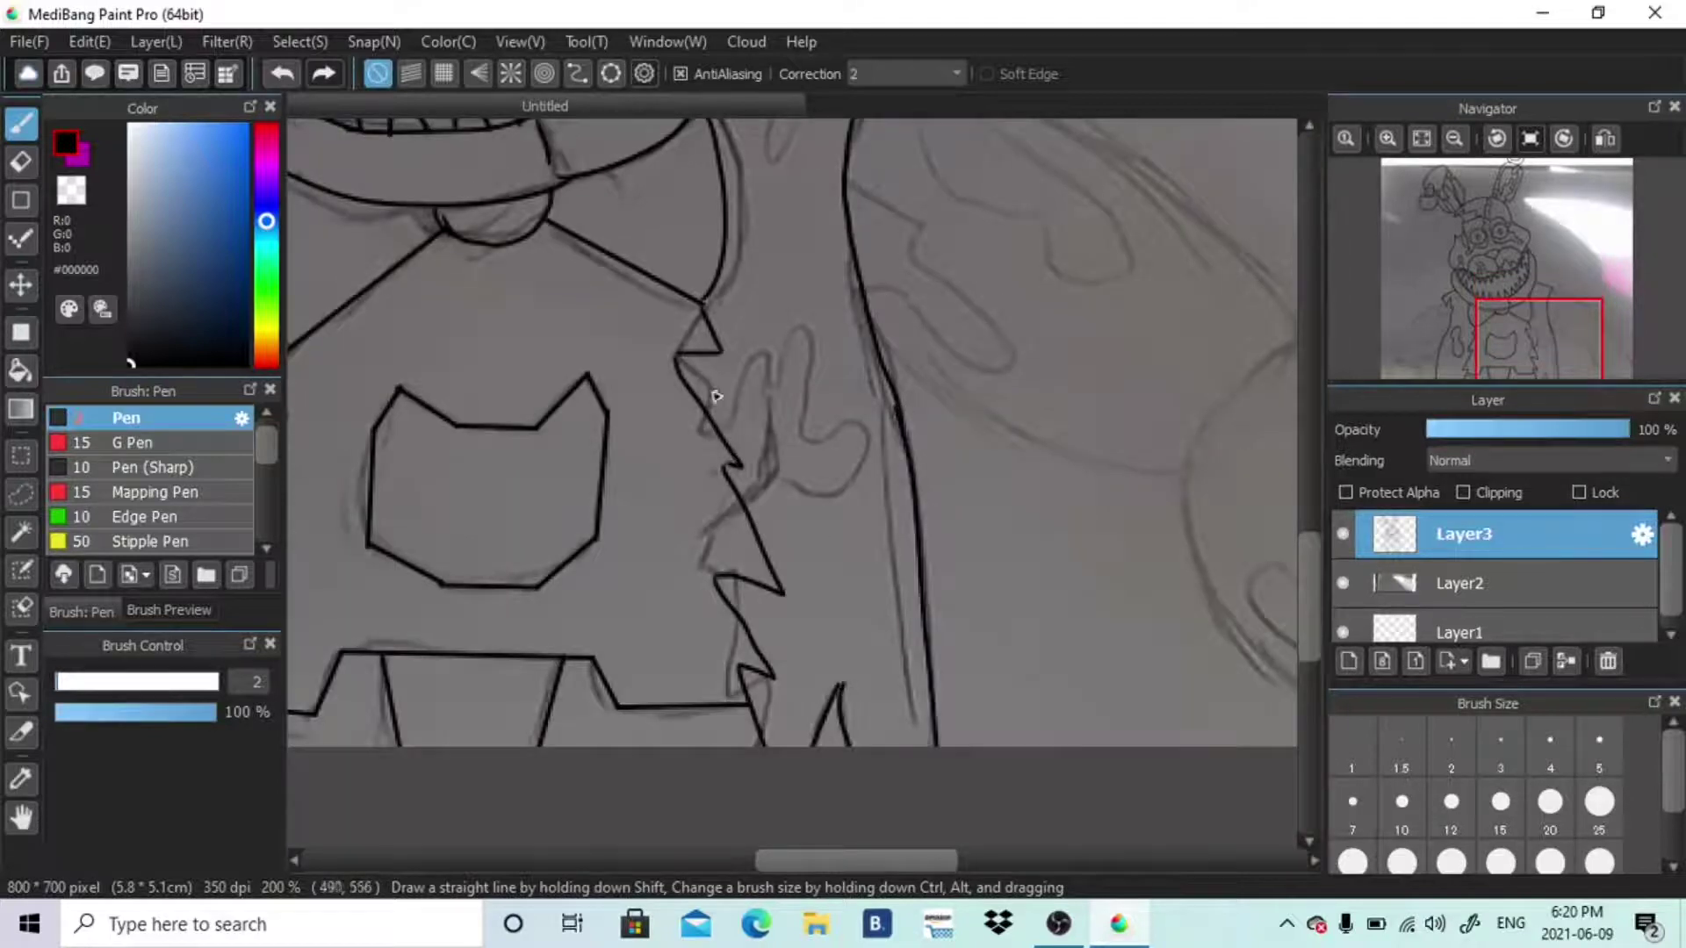
Trace the torn holes on the right side of the torso, erasing the excess line where they meet the jagged belly edge
mouse_move(760, 349)
mouse_down()
mouse_move(861, 460)
mouse_move(742, 518)
mouse_up()
key(e)
drag(715, 440, 742, 514)
click(22, 122)
scroll(798, 327, up, 3)
mouse_move(772, 270)
mouse_down()
mouse_move(772, 295)
mouse_move(771, 269)
mouse_up()
Trace the upper right arm and its torn holes, undoing and redrawing the strokes that miss the sketch
mouse_move(1528, 325)
mouse_down()
mouse_move(1470, 361)
mouse_move(1554, 327)
mouse_up()
mouse_move(579, 339)
mouse_down()
mouse_move(726, 482)
mouse_move(602, 477)
mouse_move(913, 626)
mouse_up()
key(ctrl+z)
drag(594, 464, 809, 612)
key(ctrl+z)
drag(782, 604, 914, 625)
mouse_move(649, 207)
mouse_down()
mouse_move(825, 290)
mouse_move(1010, 439)
mouse_move(1024, 494)
mouse_up()
key(ctrl+z)
key(ctrl+z)
drag(816, 301, 1021, 497)
Trace the right forearm down to the canvas edge along with its two elongated holes
drag(1557, 320, 1565, 333)
mouse_move(650, 304)
mouse_down()
mouse_move(632, 211)
mouse_move(710, 337)
mouse_move(650, 303)
mouse_move(528, 482)
mouse_move(530, 425)
mouse_move(727, 722)
mouse_up()
click(1622, 347)
key(ctrl+z)
drag(697, 358, 727, 365)
key(ctrl+z)
drag(659, 317, 868, 621)
drag(751, 533, 746, 506)
drag(671, 593, 660, 589)
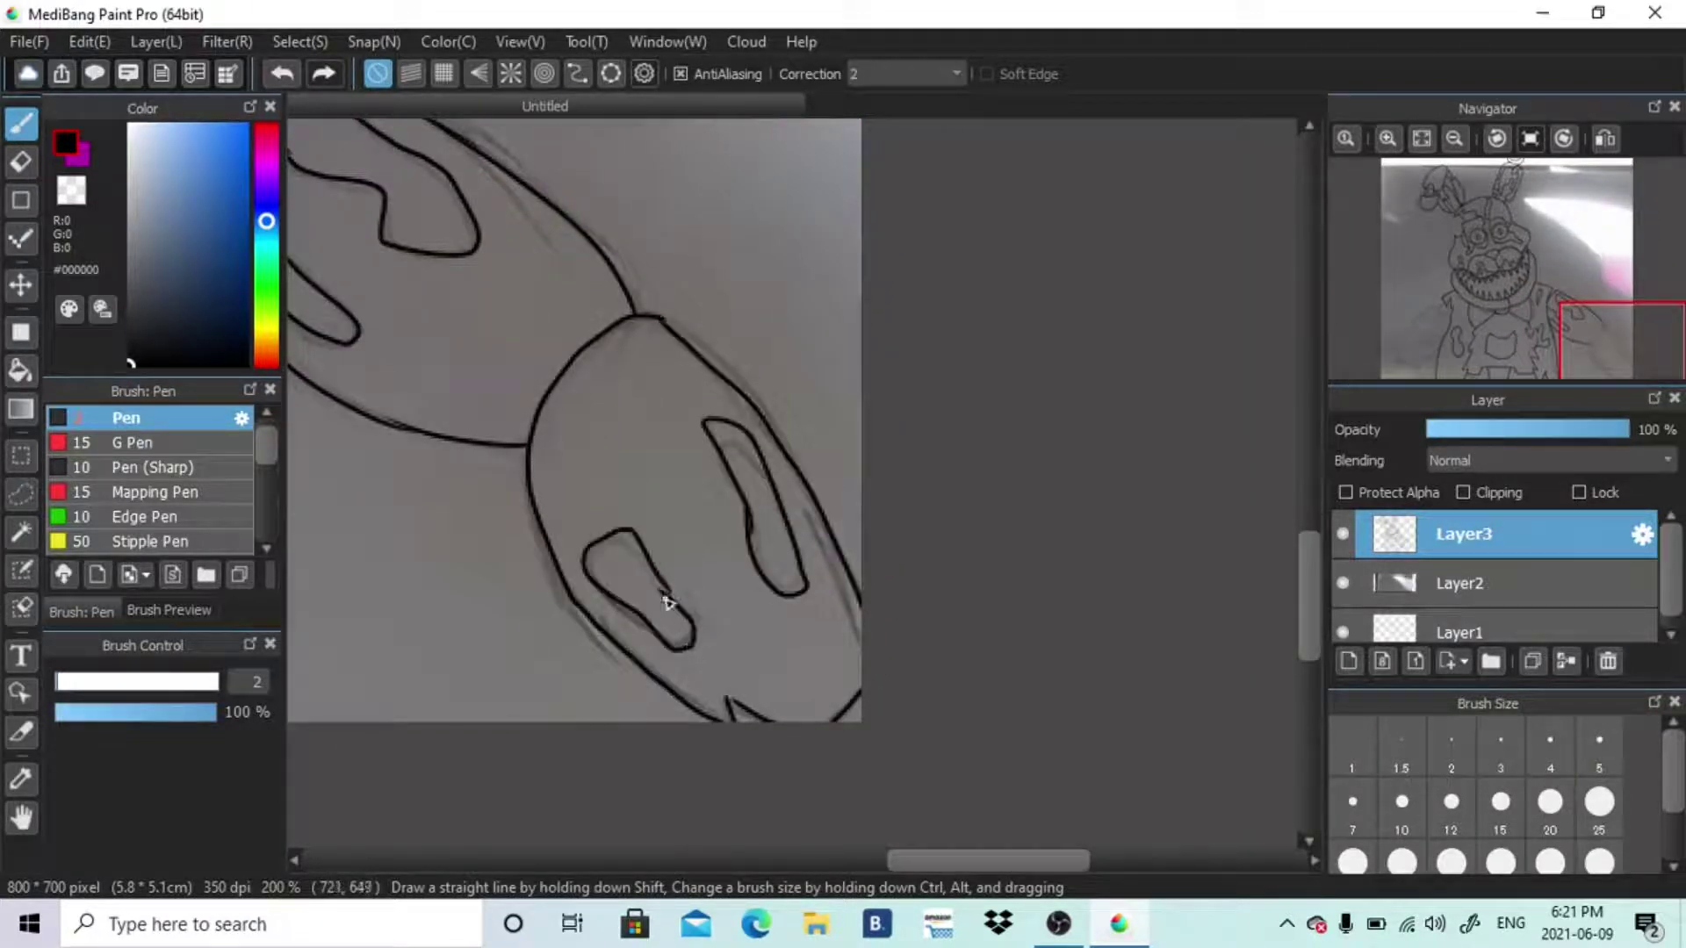
Trace the left arm, including the upper arm outline, elbow, forearm sides and drip-shaped torn holes
drag(1600, 347, 1444, 344)
mouse_move(820, 296)
mouse_down()
mouse_move(773, 264)
mouse_move(484, 650)
mouse_move(638, 715)
mouse_up()
drag(520, 675, 389, 809)
drag(639, 718, 638, 810)
drag(832, 519, 641, 722)
mouse_move(697, 330)
mouse_down()
mouse_move(677, 421)
mouse_move(697, 432)
mouse_move(802, 365)
mouse_up()
mouse_move(913, 367)
mouse_down()
mouse_move(824, 468)
mouse_move(693, 567)
mouse_move(856, 478)
mouse_up()
drag(764, 609, 729, 672)
Hide the photographed sketch on Layer2 and show the whole line drawing
key(e)
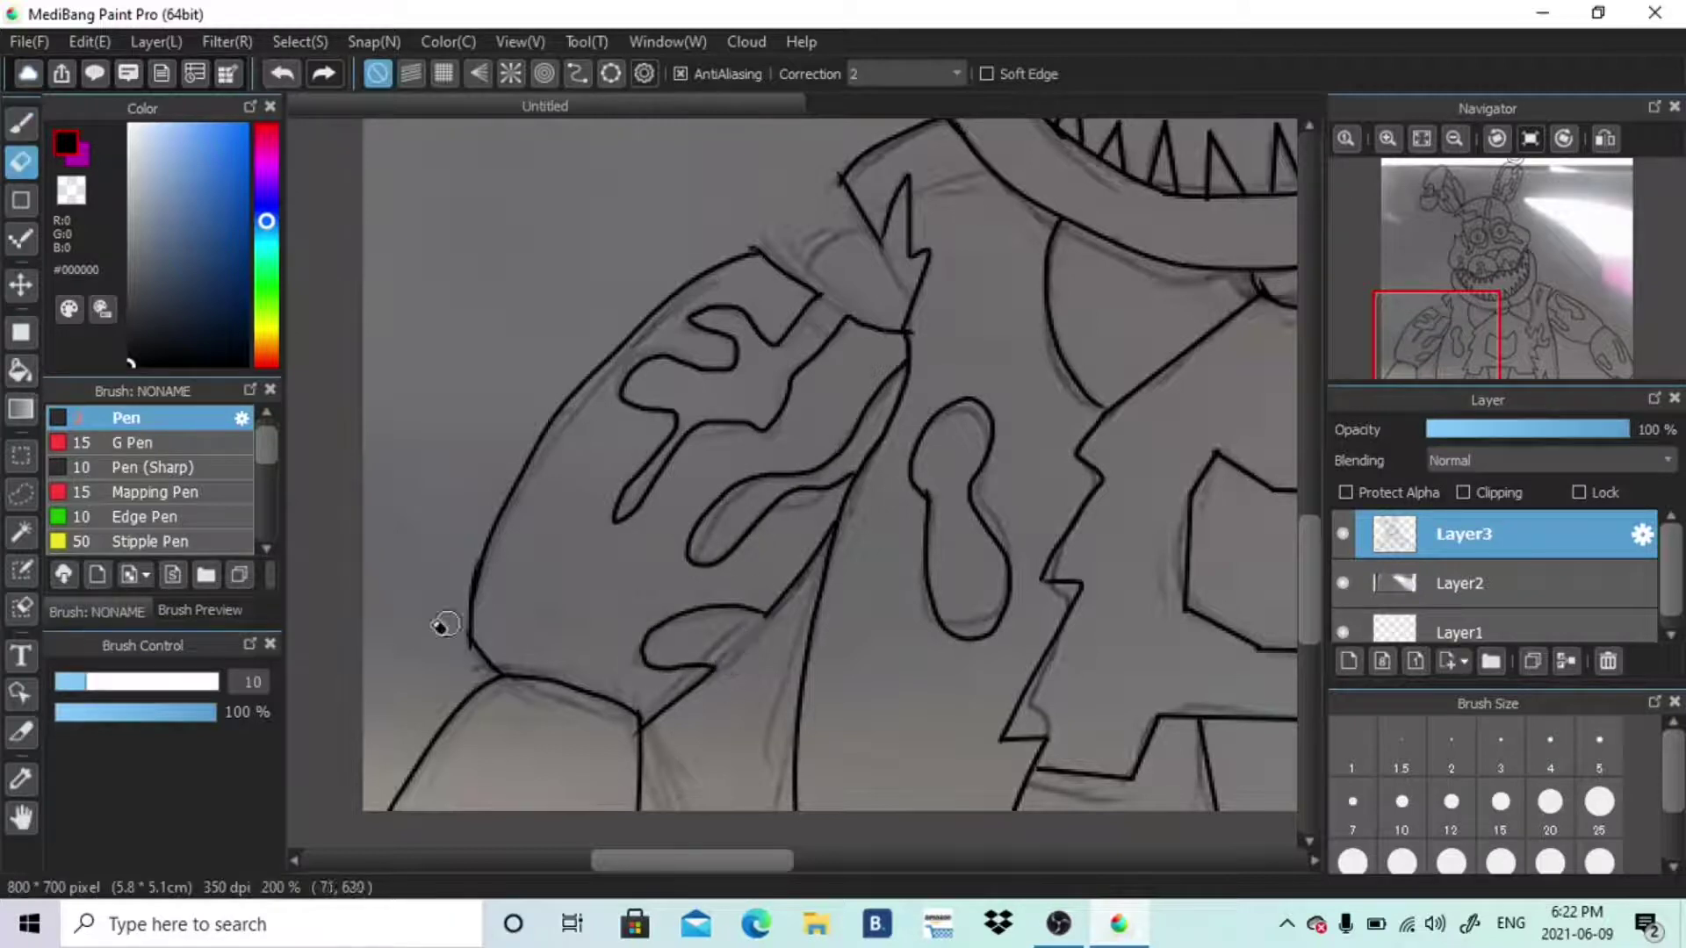
key(b)
key(ctrl+0)
click(1343, 582)
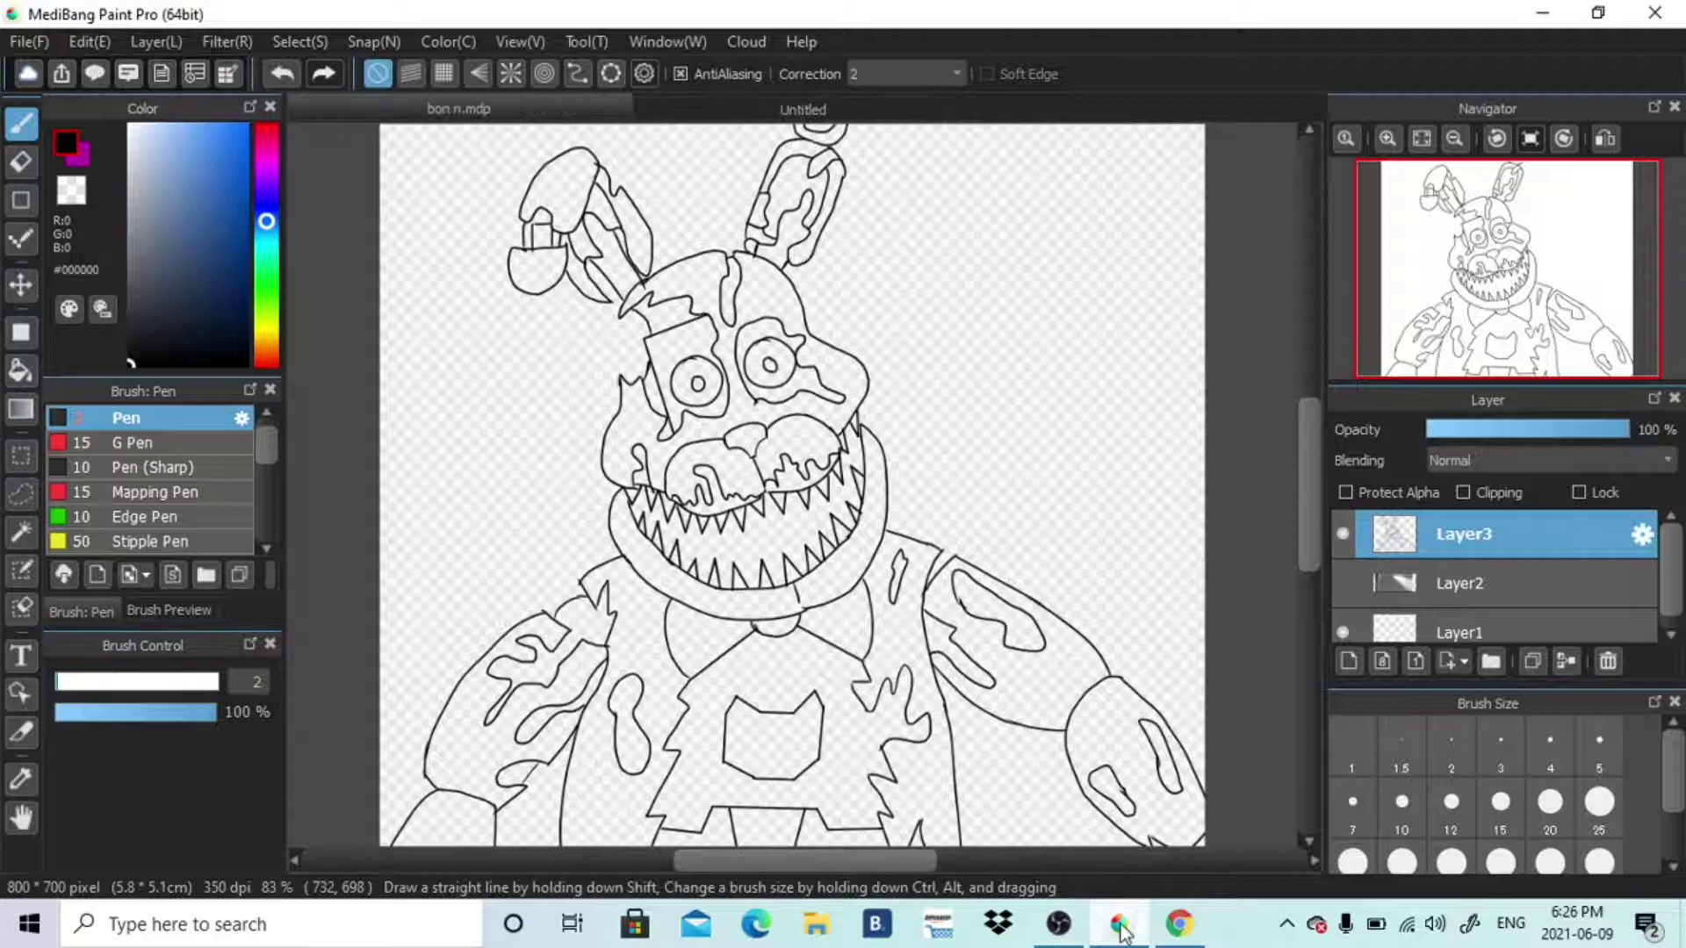
Add a new layer directly above Layer2 and sample the dark brown #29251C from the reference image
click(1448, 583)
click(1348, 661)
click(803, 109)
click(21, 779)
click(685, 500)
click(21, 124)
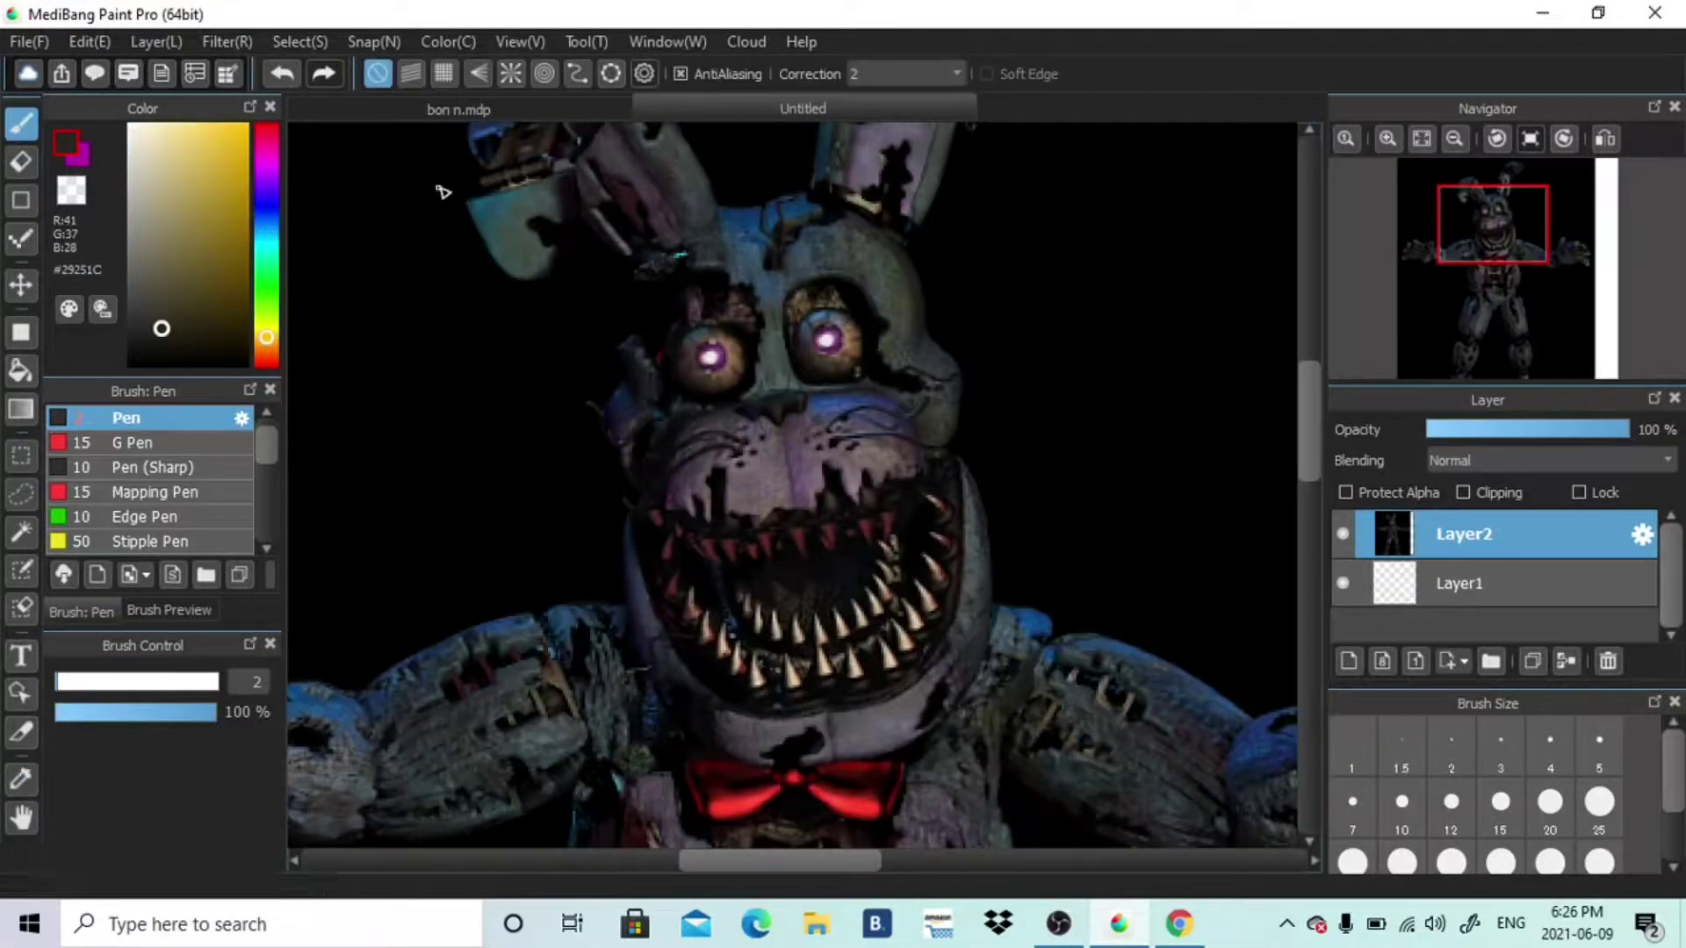
Paint the nose dark brown on Layer4 with a 4-pixel pen and the stroke correction set to 1
click(458, 109)
click(1550, 748)
click(1388, 138)
click(1387, 139)
click(1388, 139)
click(1490, 274)
mouse_move(839, 427)
mouse_down()
mouse_move(788, 438)
mouse_move(784, 417)
mouse_move(771, 439)
mouse_move(764, 425)
mouse_move(712, 457)
mouse_up()
click(908, 75)
click(896, 91)
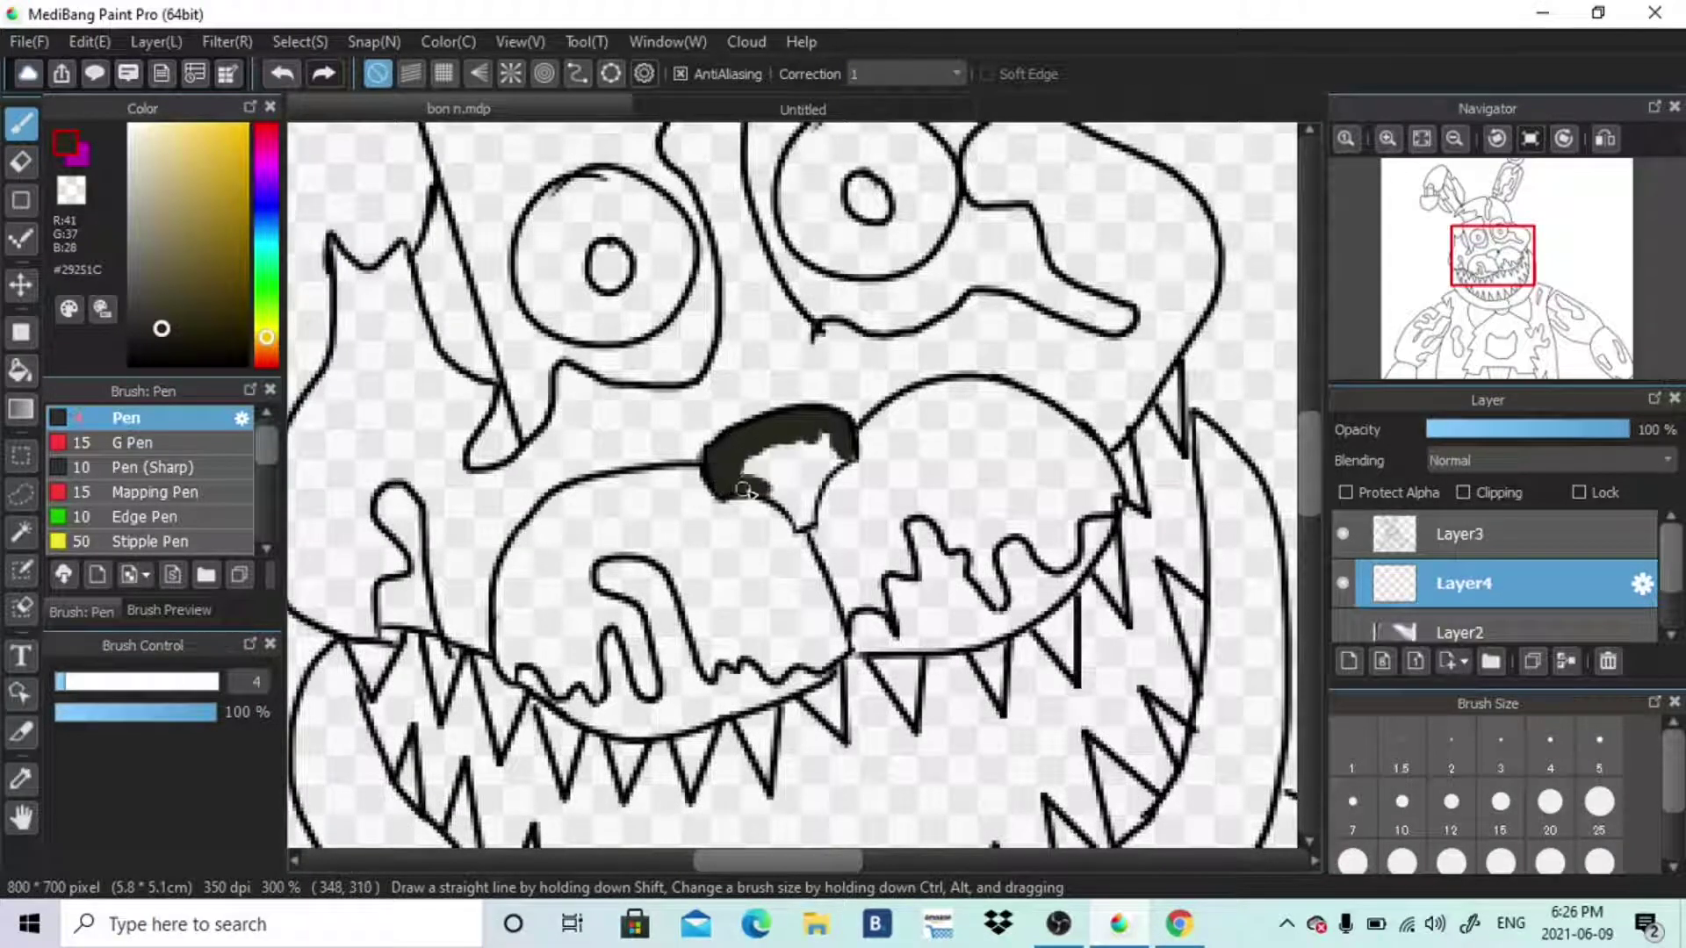
mouse_move(843, 457)
mouse_down()
mouse_move(804, 469)
mouse_move(792, 505)
mouse_move(757, 468)
mouse_up()
Sample a colour from the reference image and paint the right eye's iris brown with a 10-pixel pen
click(802, 110)
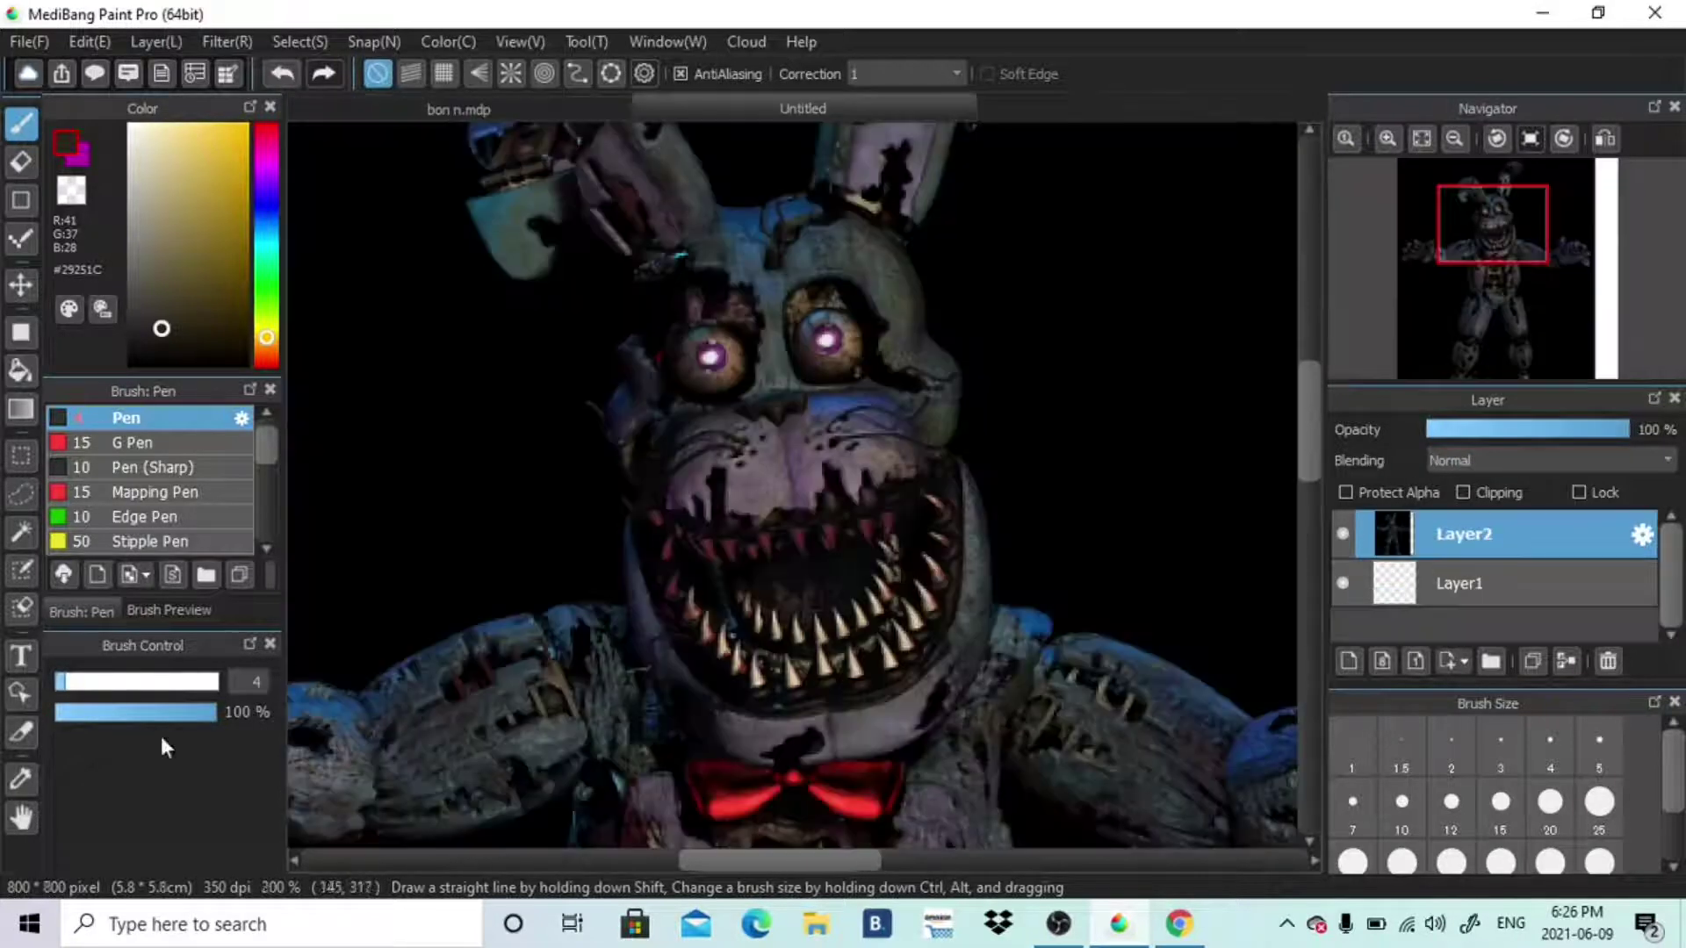
click(21, 779)
click(746, 570)
click(21, 124)
click(542, 110)
drag(1320, 479, 1315, 480)
drag(1312, 478, 1312, 449)
click(1398, 806)
mouse_move(878, 310)
mouse_down()
mouse_move(839, 309)
mouse_move(822, 394)
mouse_move(843, 435)
mouse_move(905, 422)
mouse_move(926, 386)
mouse_move(919, 327)
mouse_move(850, 391)
mouse_up()
Paint the left eye's iris brown and both pupils near-black #0D0D0D
click(802, 114)
click(591, 111)
mouse_move(595, 391)
mouse_down()
mouse_move(560, 380)
mouse_move(552, 478)
mouse_move(541, 466)
mouse_move(571, 490)
mouse_move(557, 487)
mouse_move(622, 499)
mouse_move(672, 434)
mouse_move(656, 388)
mouse_move(608, 360)
mouse_move(567, 379)
mouse_move(639, 438)
mouse_move(596, 448)
mouse_move(644, 517)
mouse_up()
drag(865, 365, 869, 378)
drag(597, 423, 609, 439)
Add a new layer above Layer2 and hide the line art on Layer3 and the colours on Layer4
drag(1672, 551, 1672, 592)
click(1606, 579)
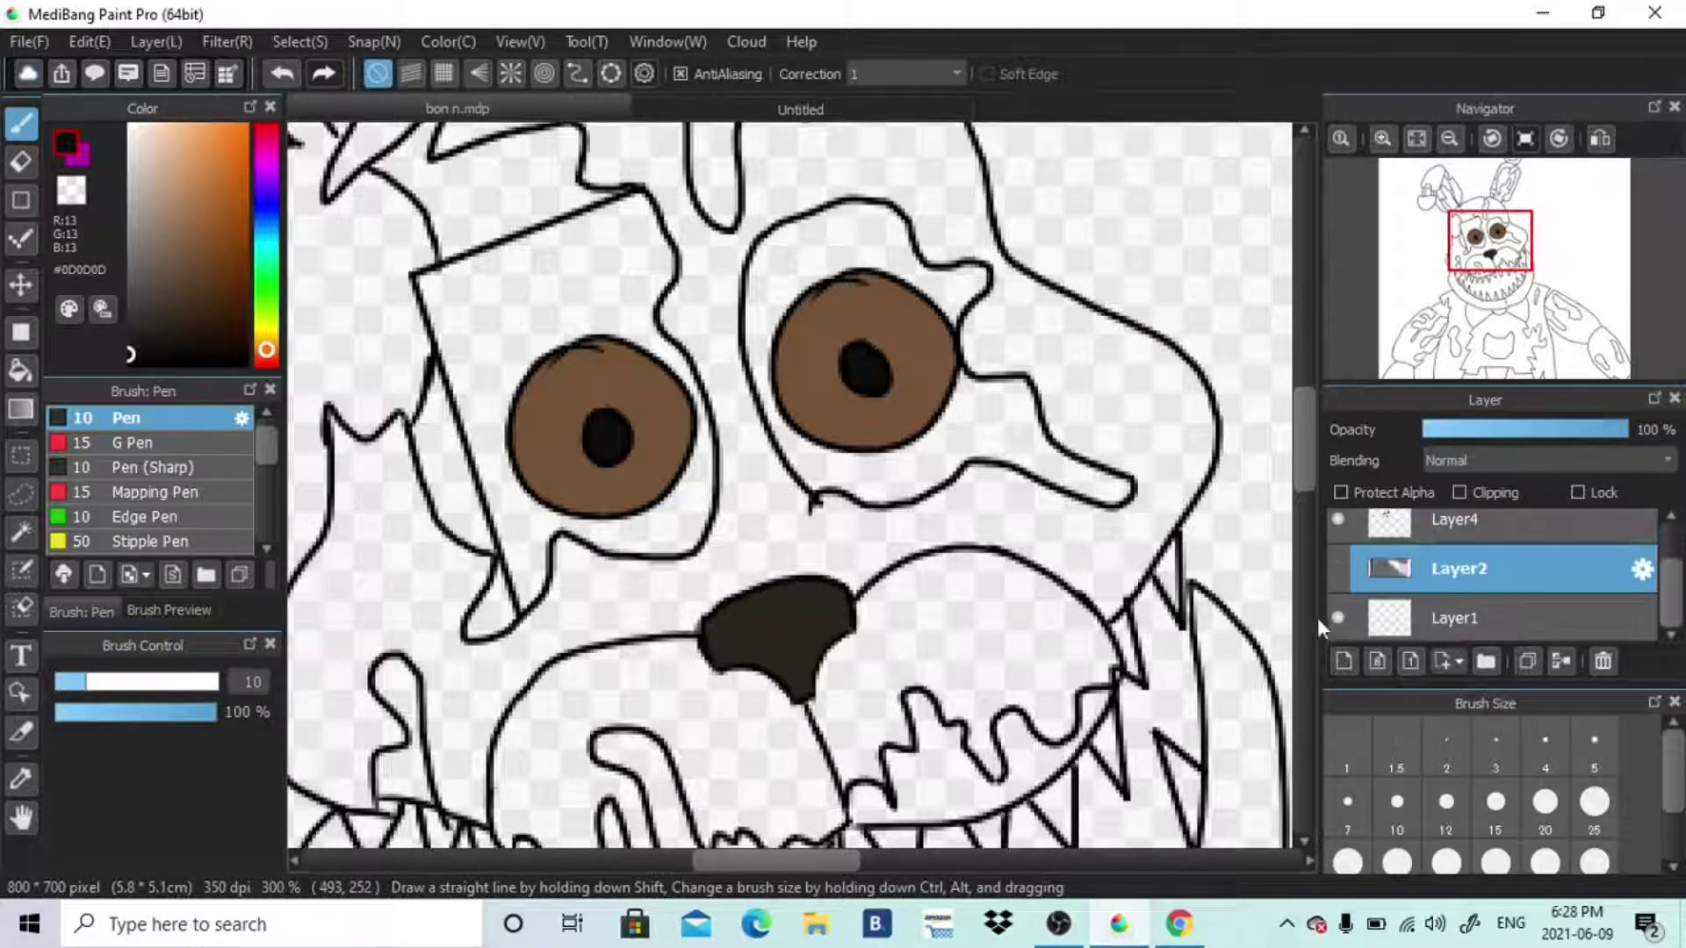
click(1343, 662)
drag(1482, 291, 1496, 288)
click(1337, 520)
mouse_move(1672, 575)
mouse_down()
mouse_move(1668, 527)
mouse_move(1672, 606)
mouse_up()
click(1338, 534)
Fill the bottom layer, Layer1, with purple #6D467B and show Layer3 and Layer4 again
click(1475, 618)
click(800, 108)
click(178, 250)
click(267, 215)
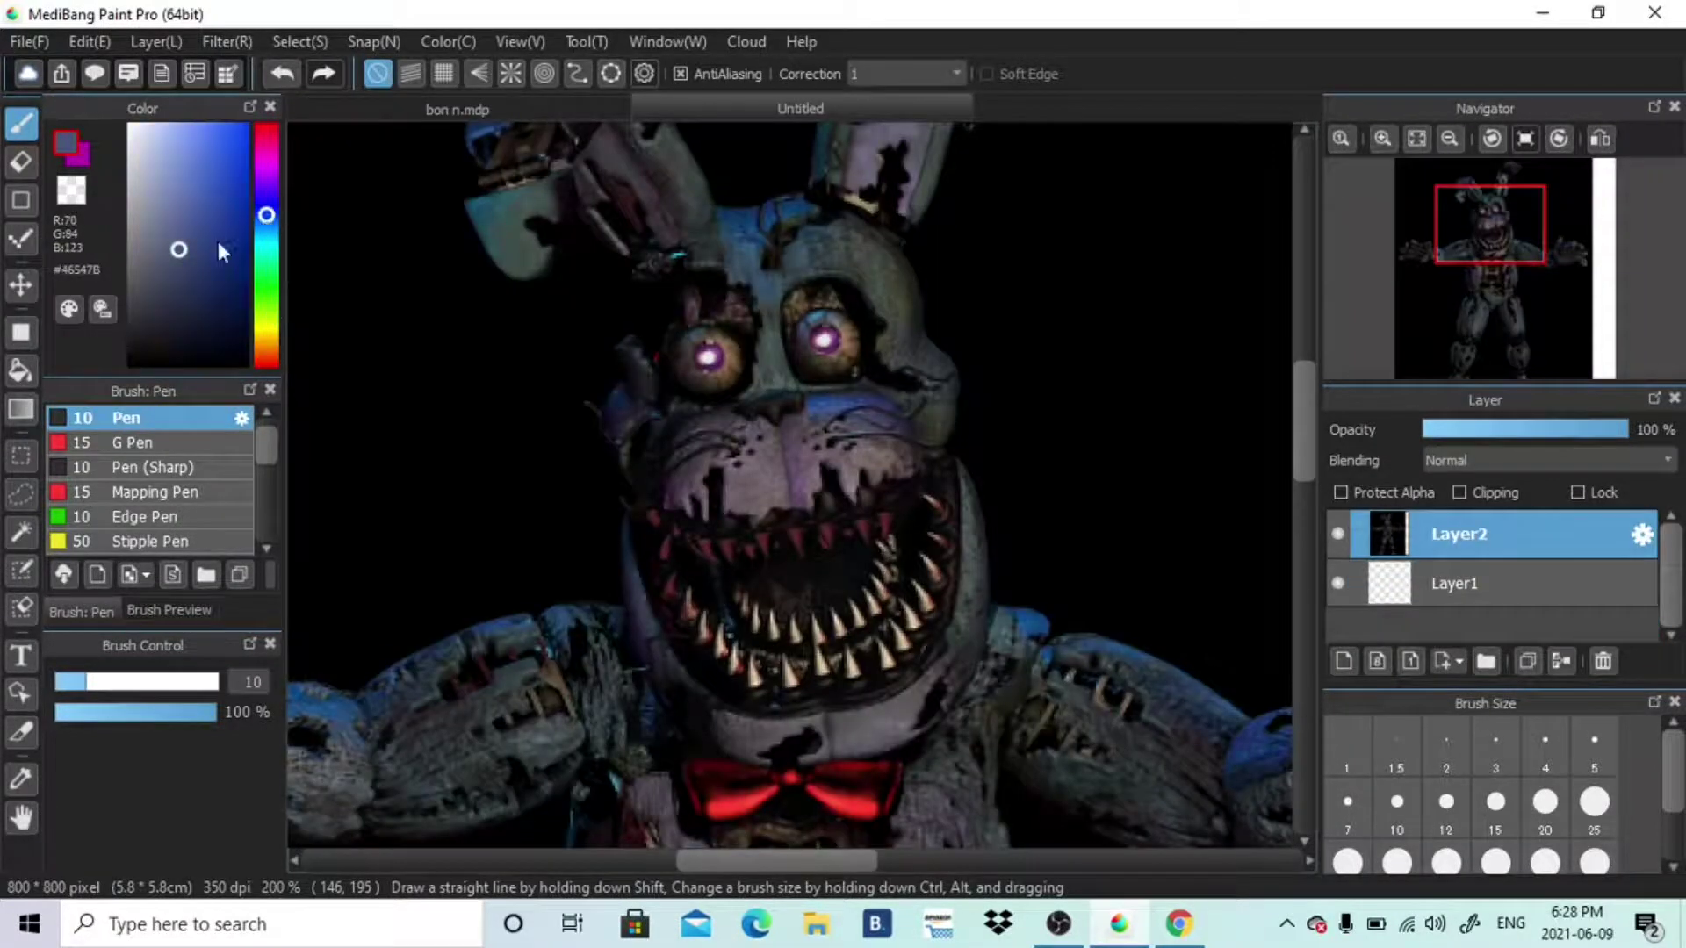
click(458, 108)
click(21, 371)
click(746, 492)
drag(1672, 603, 1672, 558)
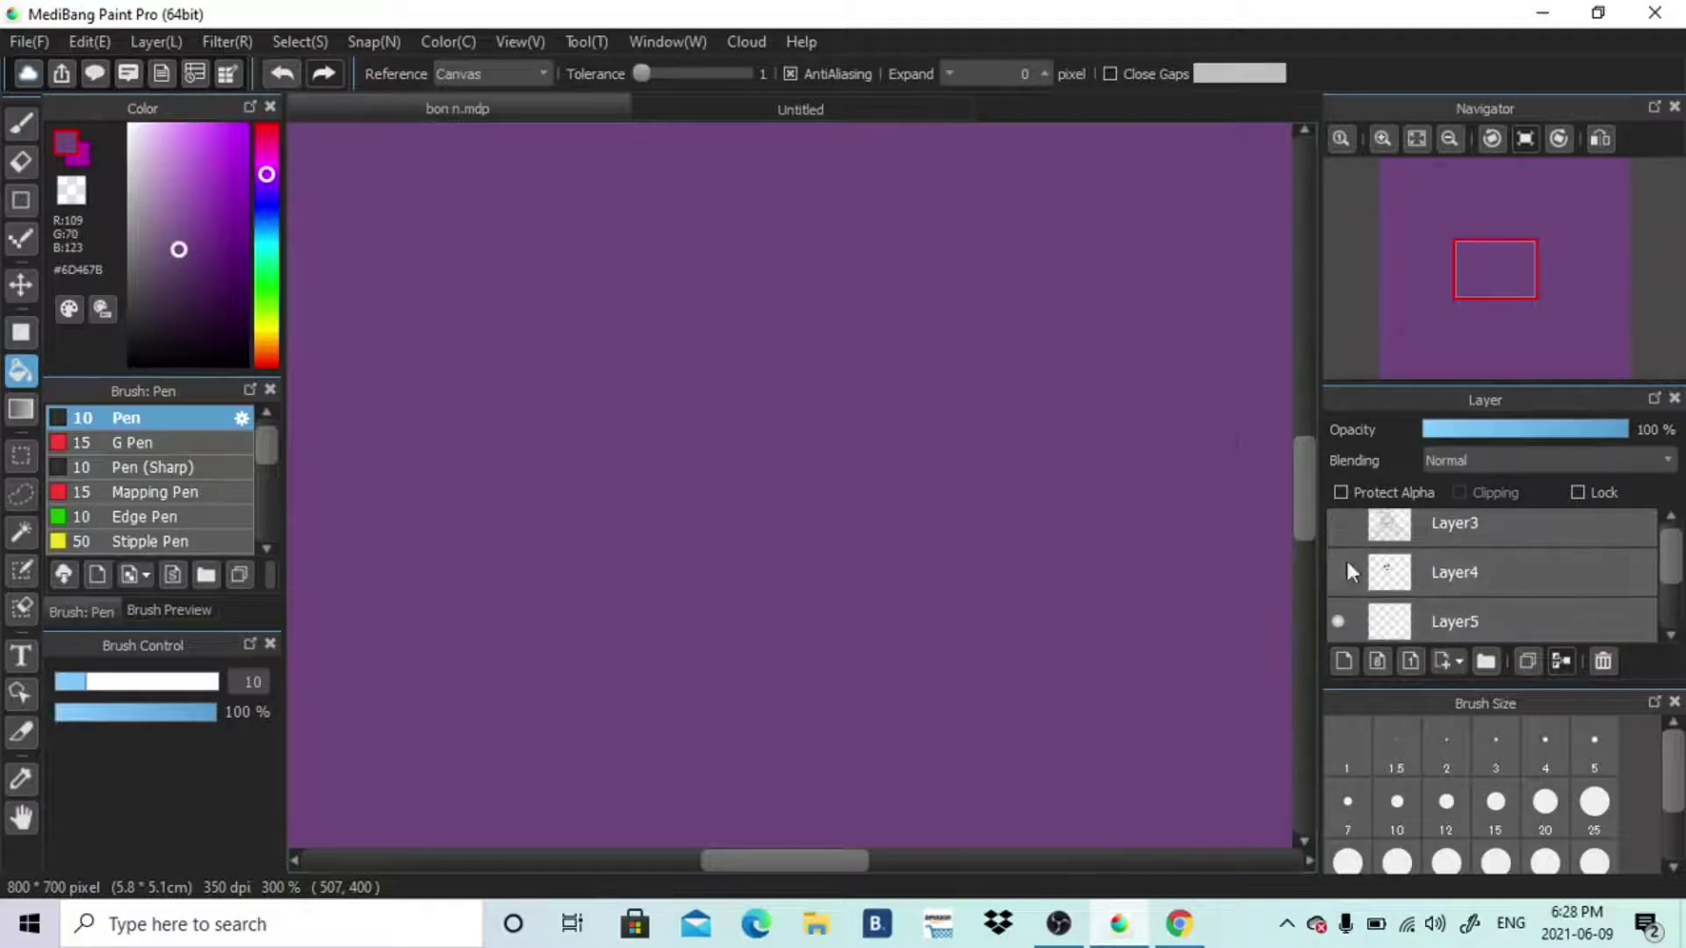
click(1337, 574)
click(1337, 525)
Paint the upper teeth under the right half of the muzzle white #FFFFFF on Layer4 with a 2-pixel pen
click(1492, 624)
click(21, 123)
drag(140, 139, 90, 64)
click(1348, 746)
click(1446, 746)
click(1671, 634)
click(1381, 139)
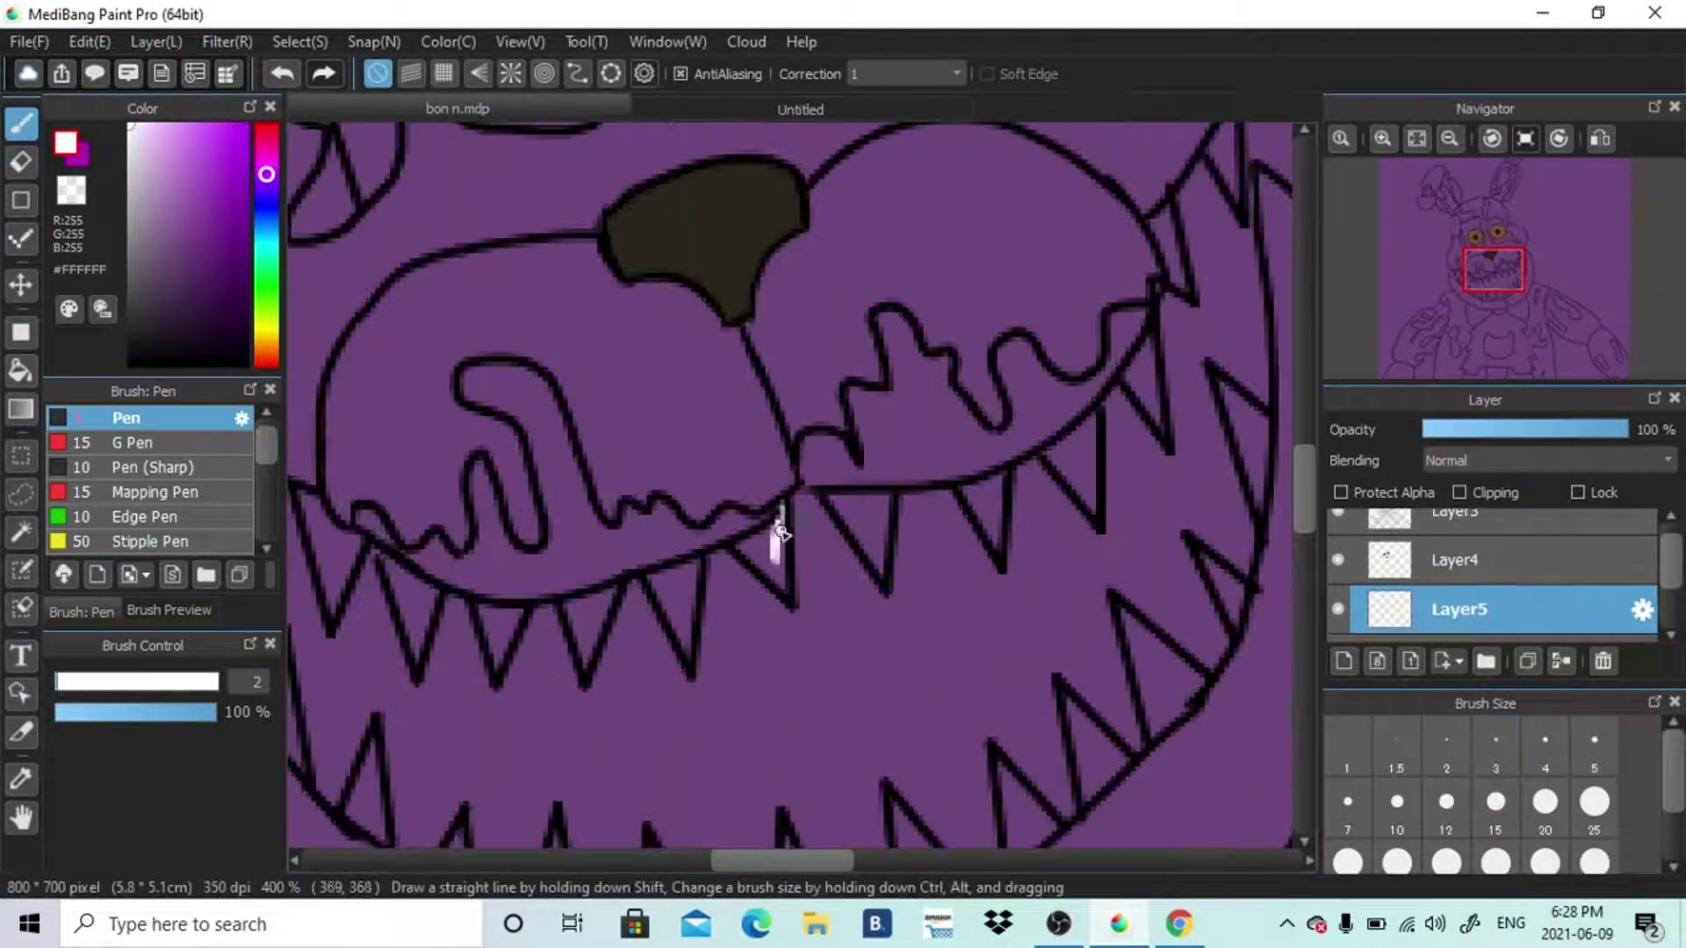
drag(779, 577, 783, 582)
key(ctrl+z)
click(1497, 564)
mouse_move(886, 496)
mouse_down()
mouse_move(882, 562)
mouse_move(845, 527)
mouse_up()
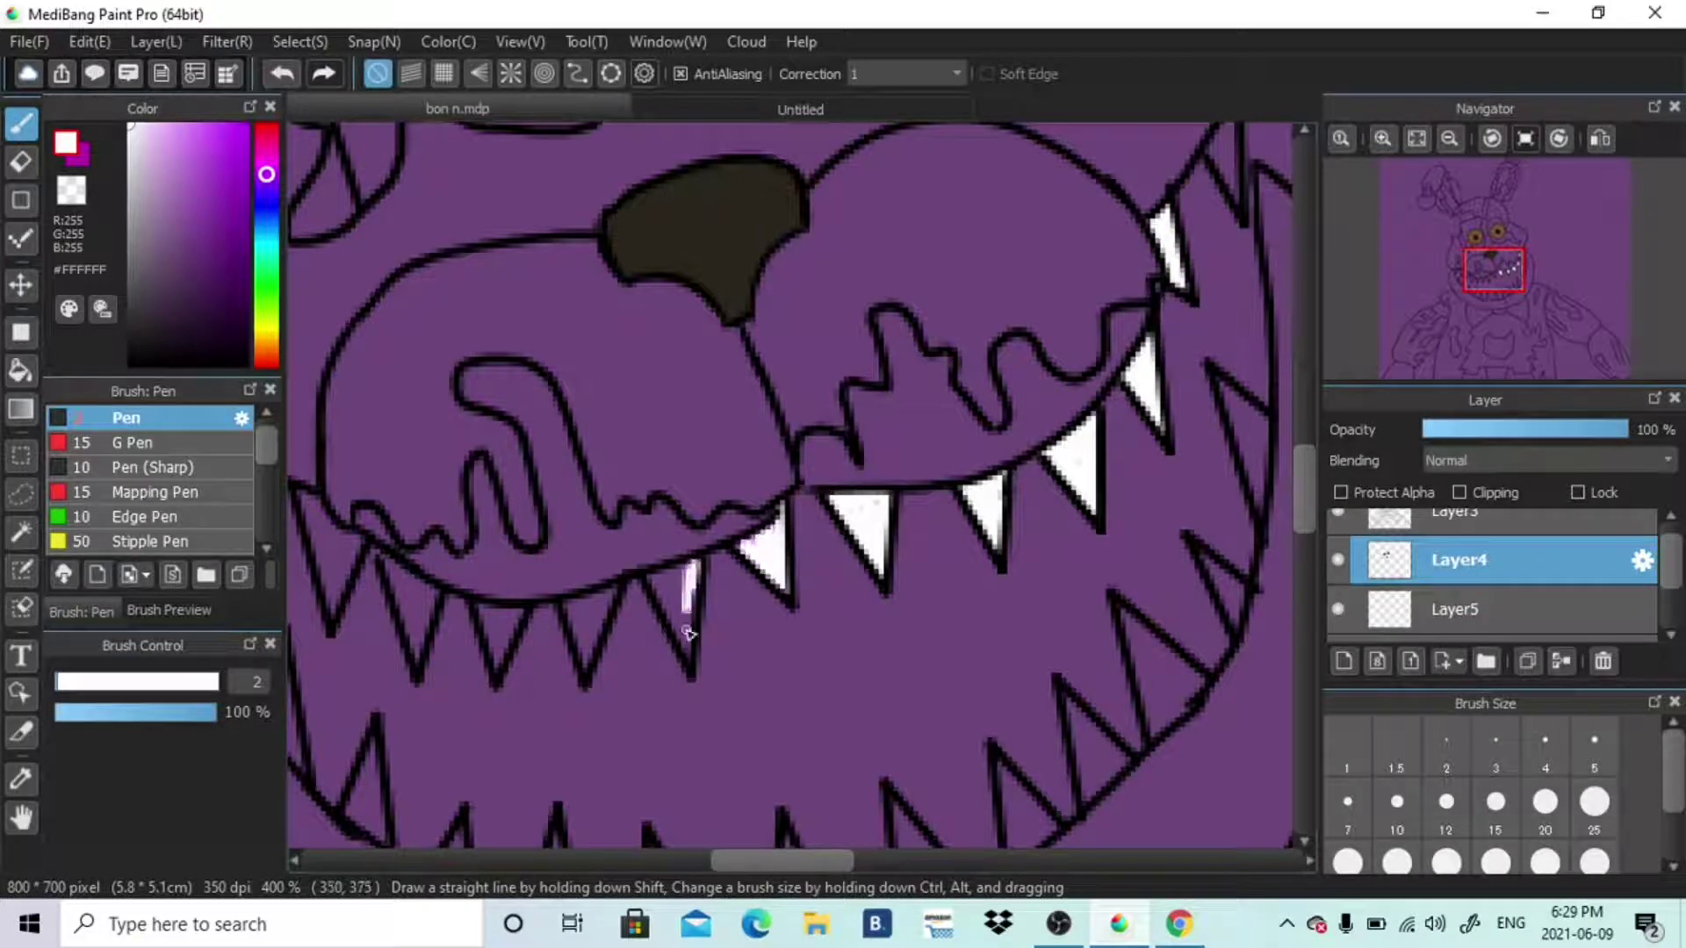
Paint the outermost upper and lower teeth at the right corner of the mouth white
drag(781, 865, 806, 865)
drag(1305, 489, 1305, 475)
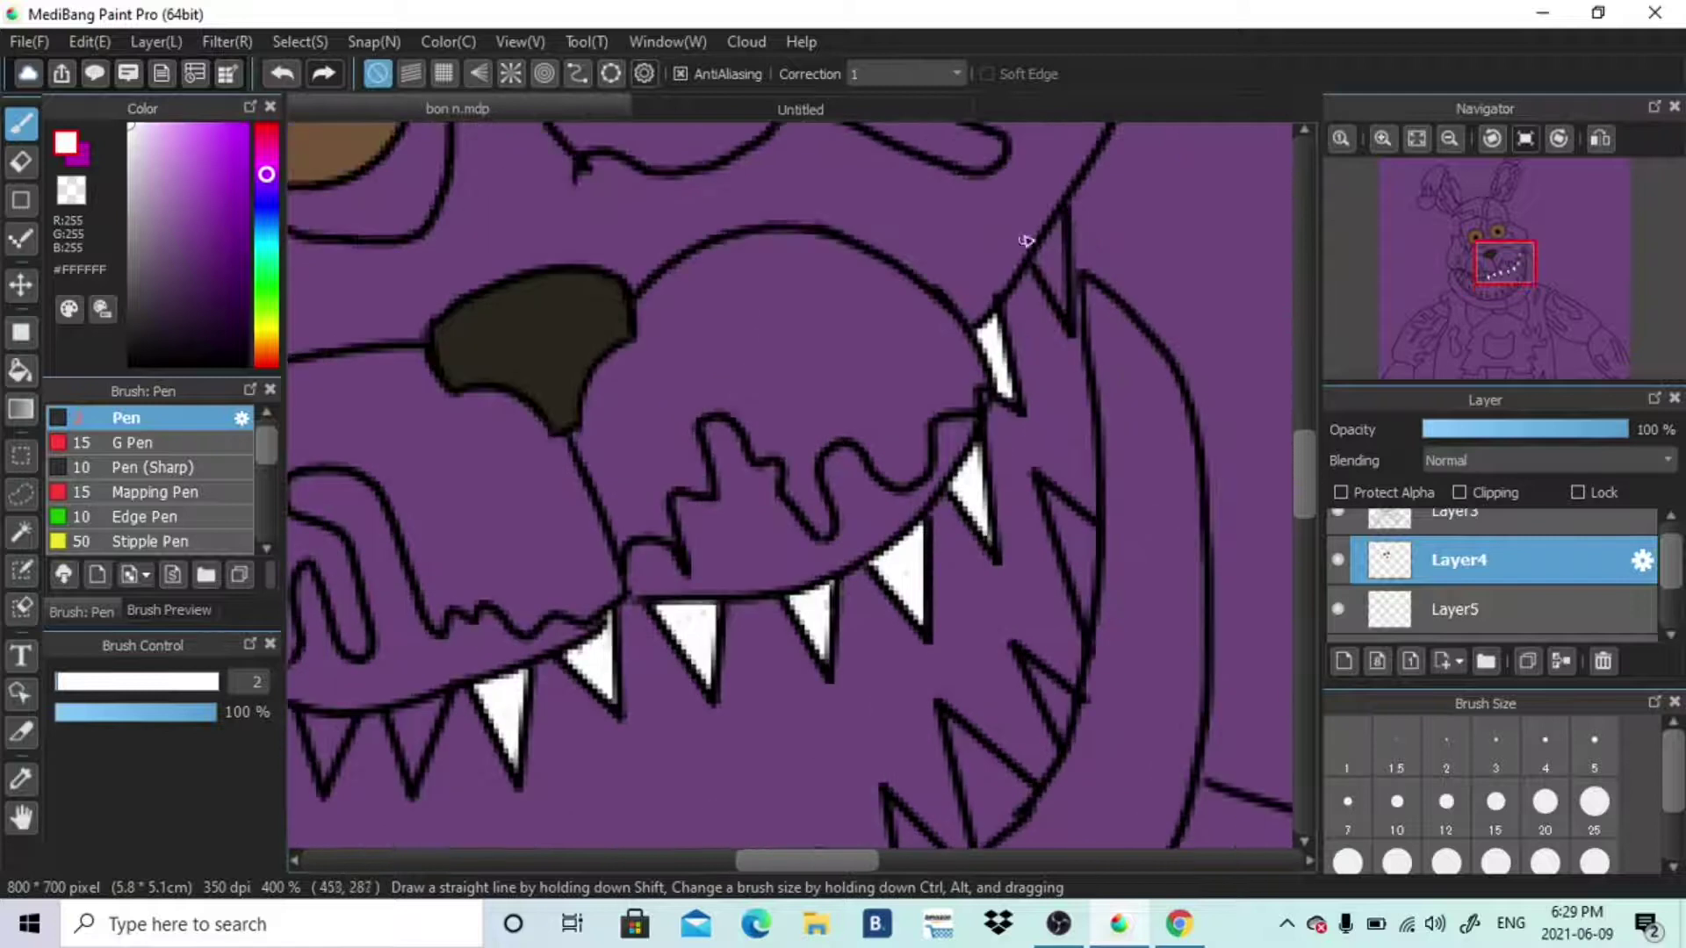
mouse_move(1089, 524)
mouse_down()
mouse_move(1056, 511)
mouse_move(1073, 563)
mouse_up()
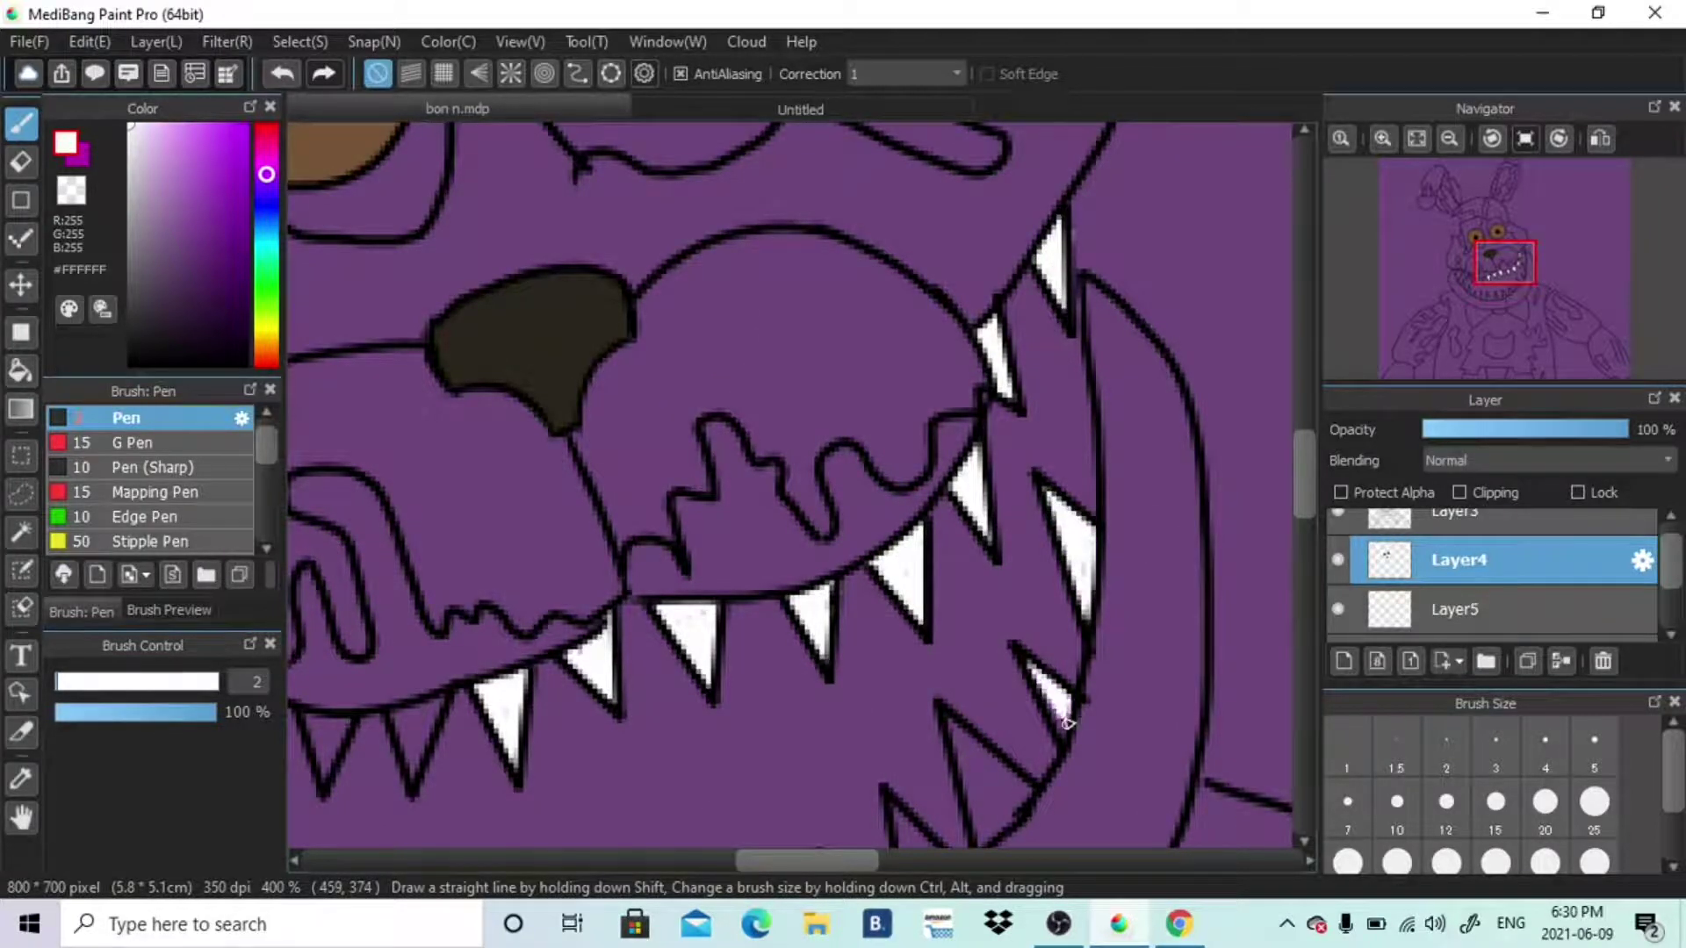
Paint the remaining upper teeth under the left half of the muzzle and at the left mouth corner white
drag(859, 860, 797, 860)
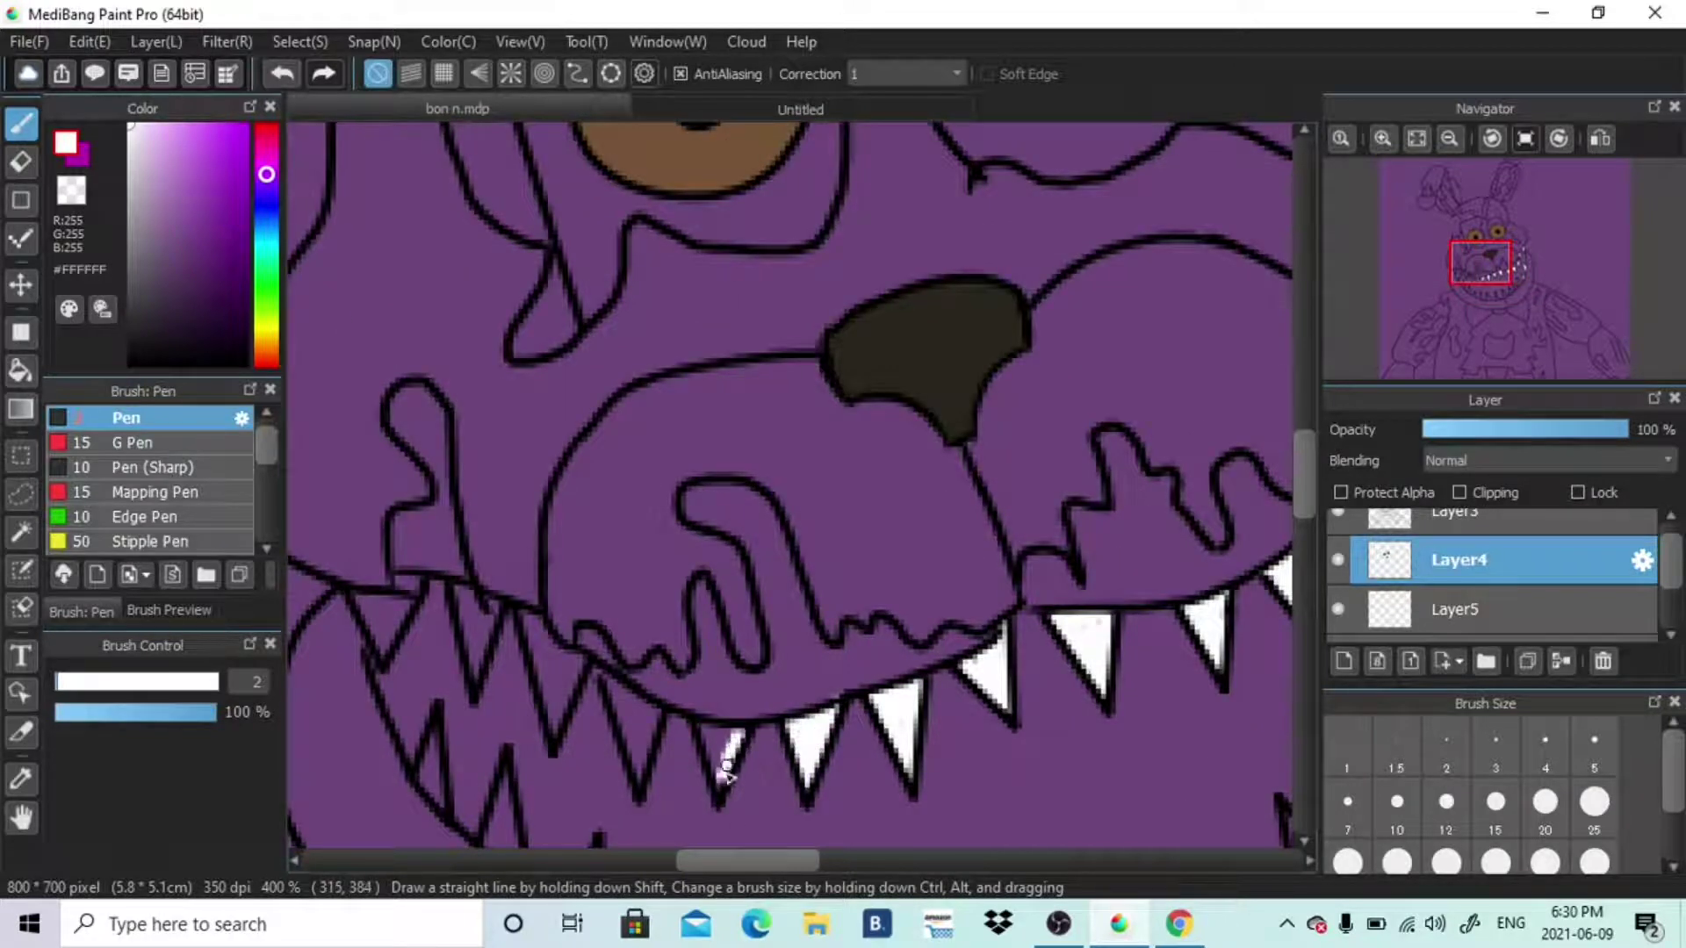
drag(748, 861, 718, 861)
drag(833, 681, 838, 702)
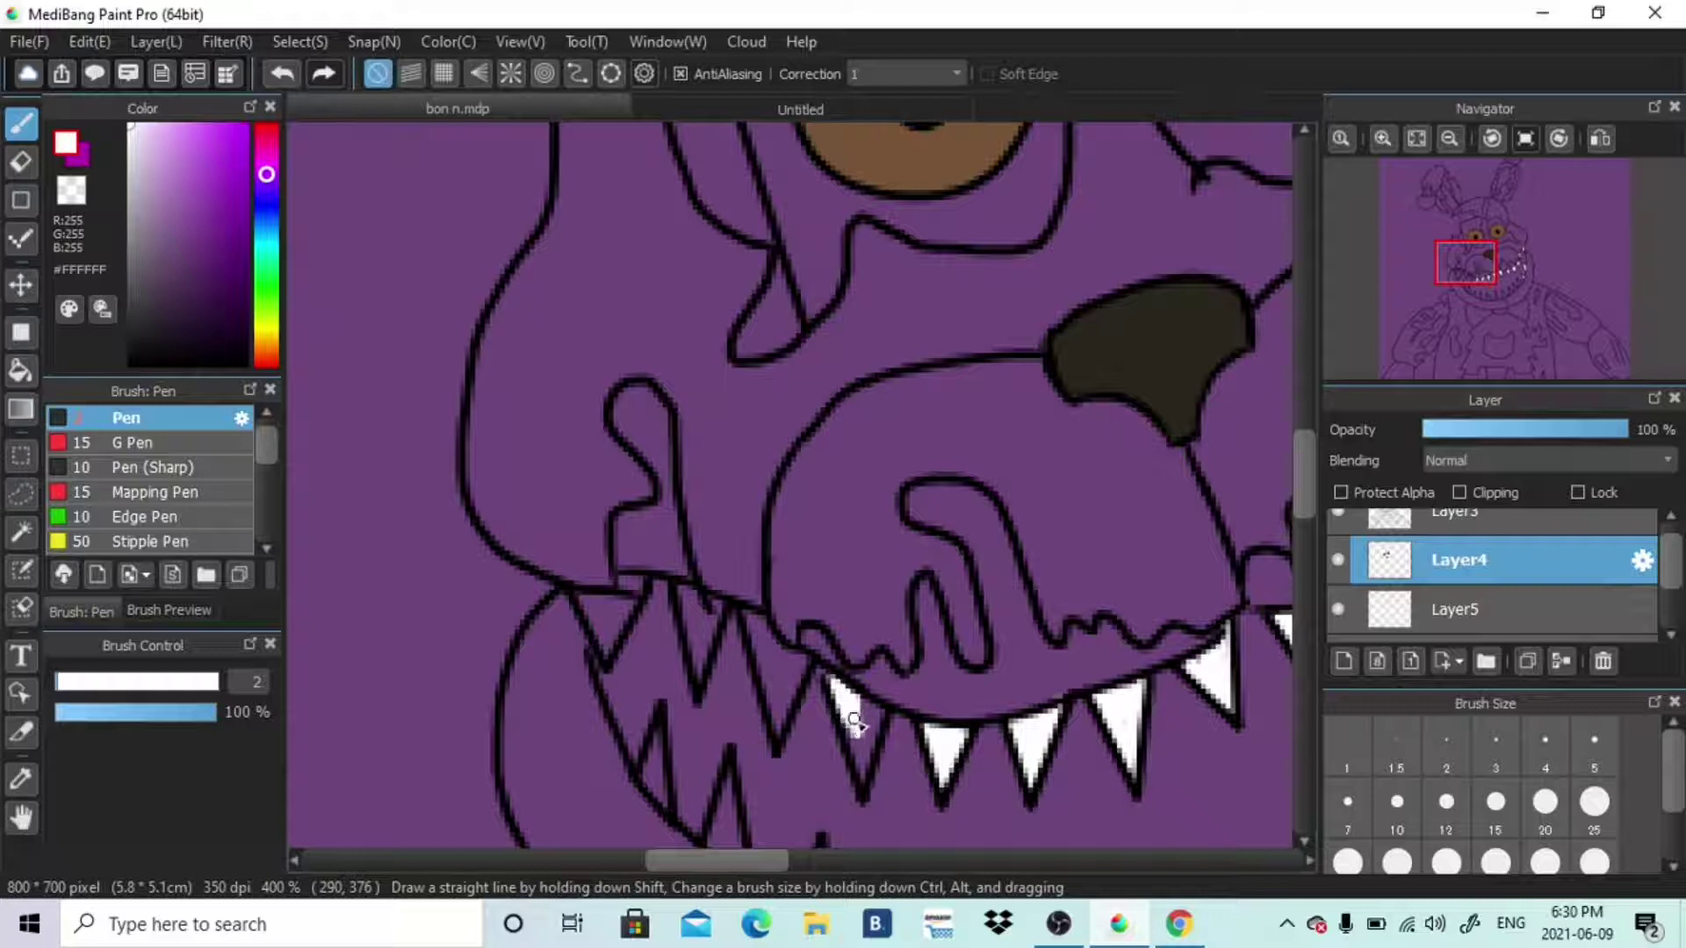
drag(748, 617, 751, 641)
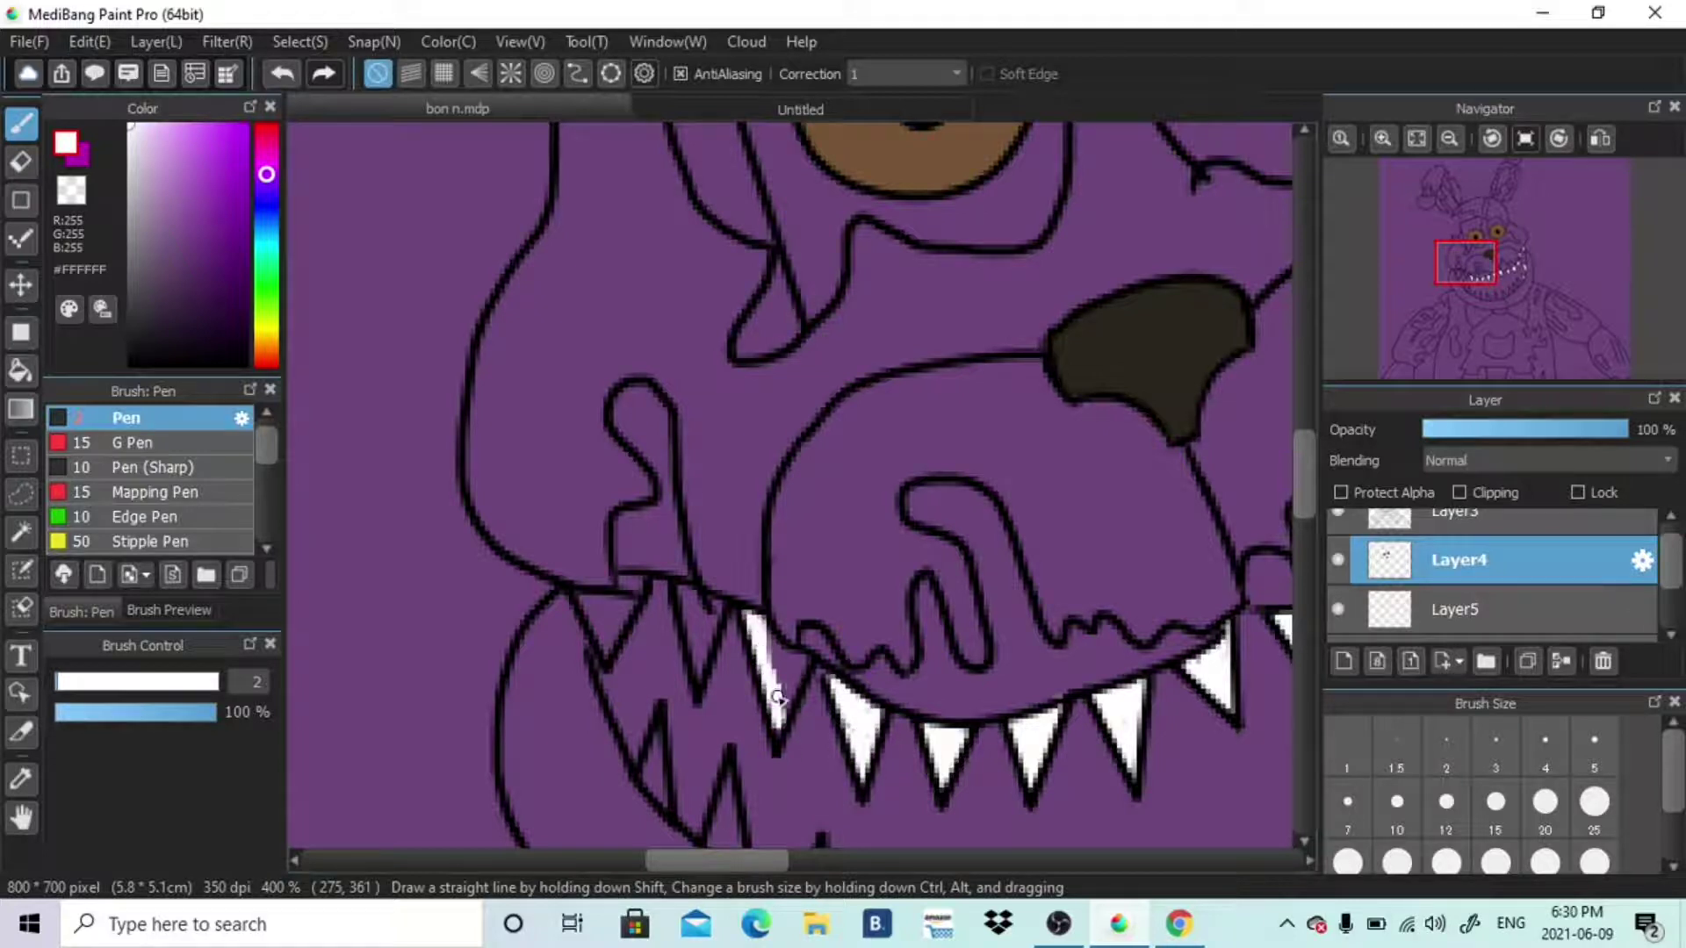
drag(725, 606, 700, 675)
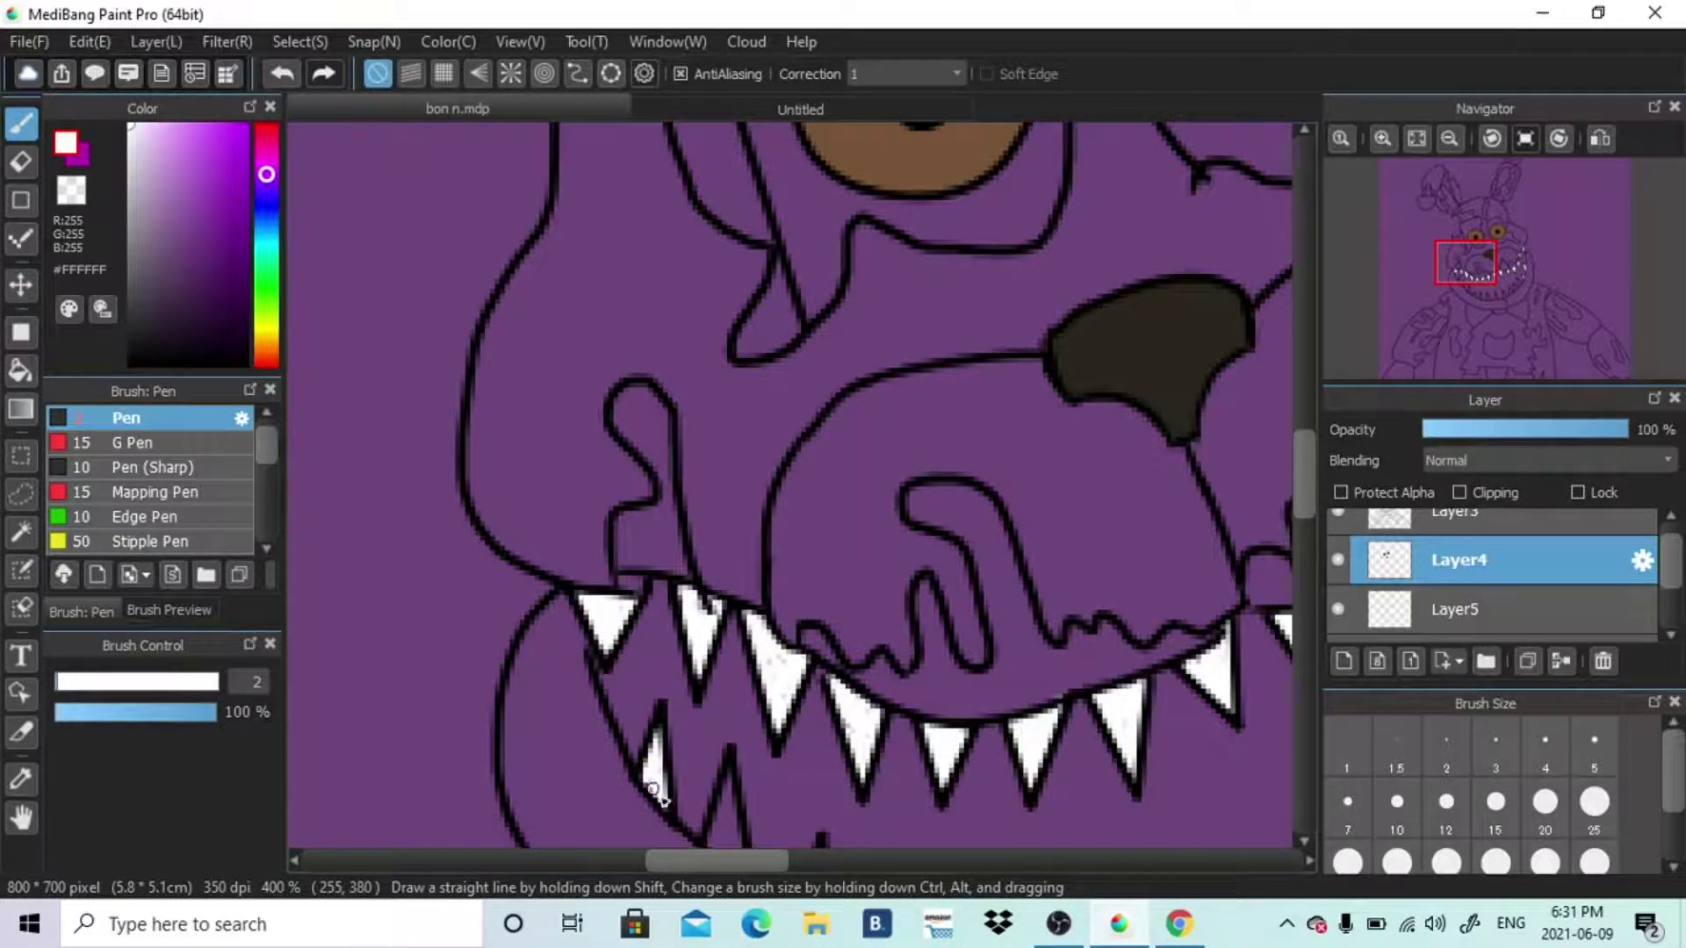
Paint the lower teeth along the left side of the jaw white
drag(700, 860, 729, 860)
drag(1308, 471, 1307, 524)
drag(532, 387, 537, 423)
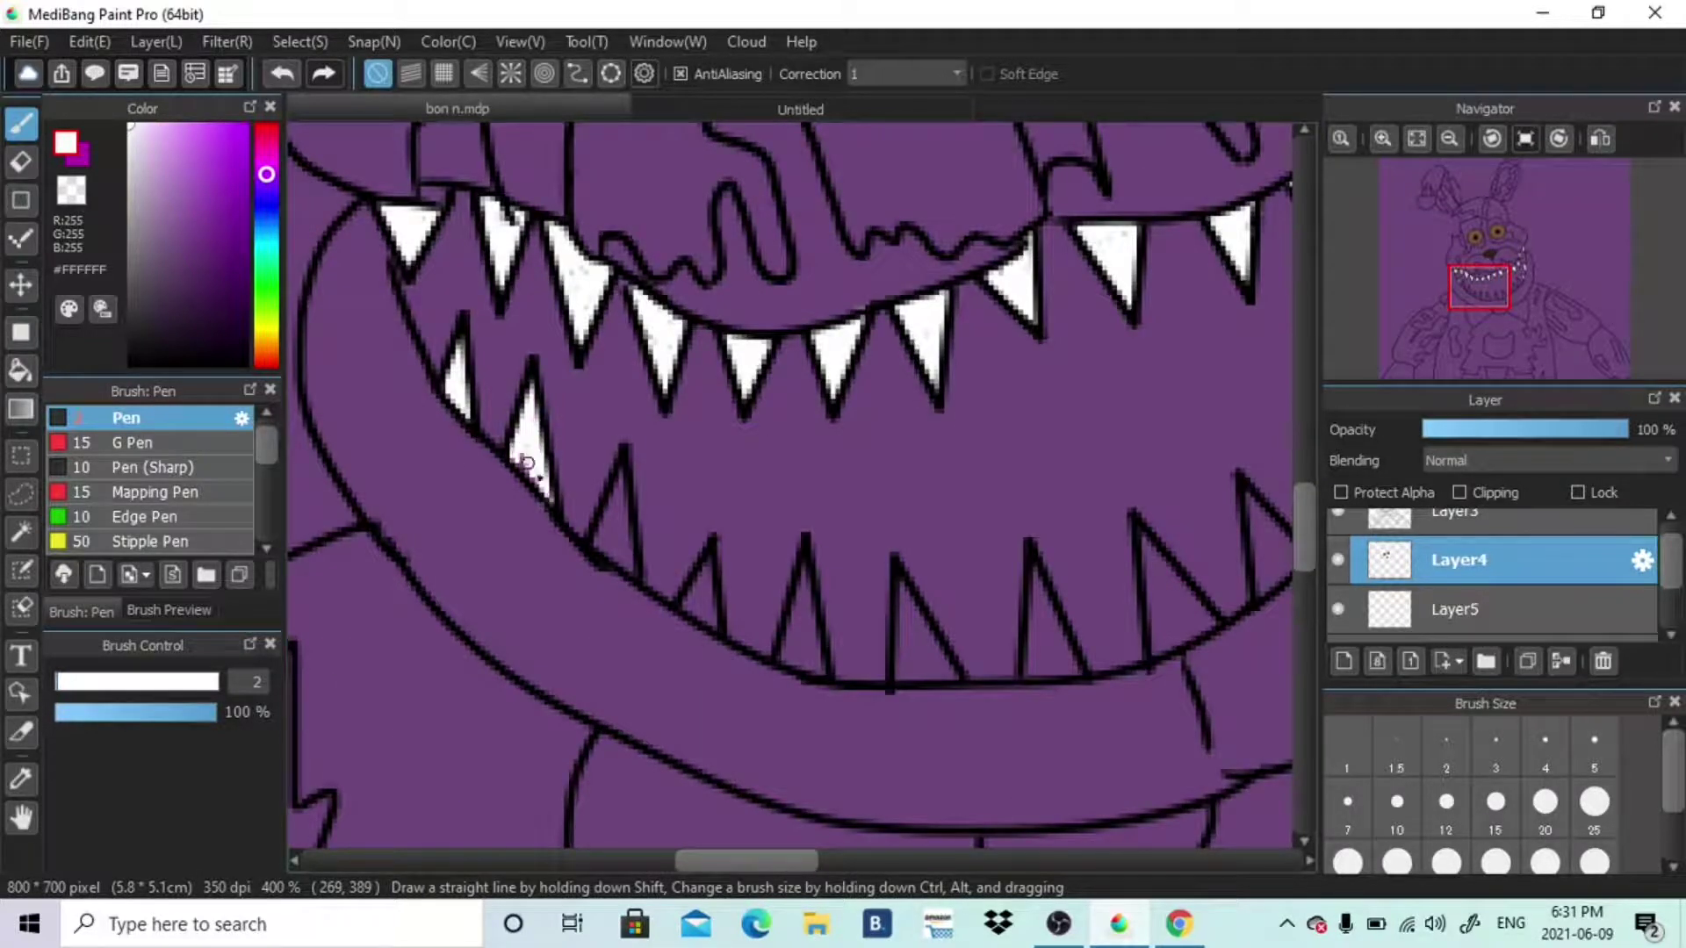
drag(599, 546, 631, 563)
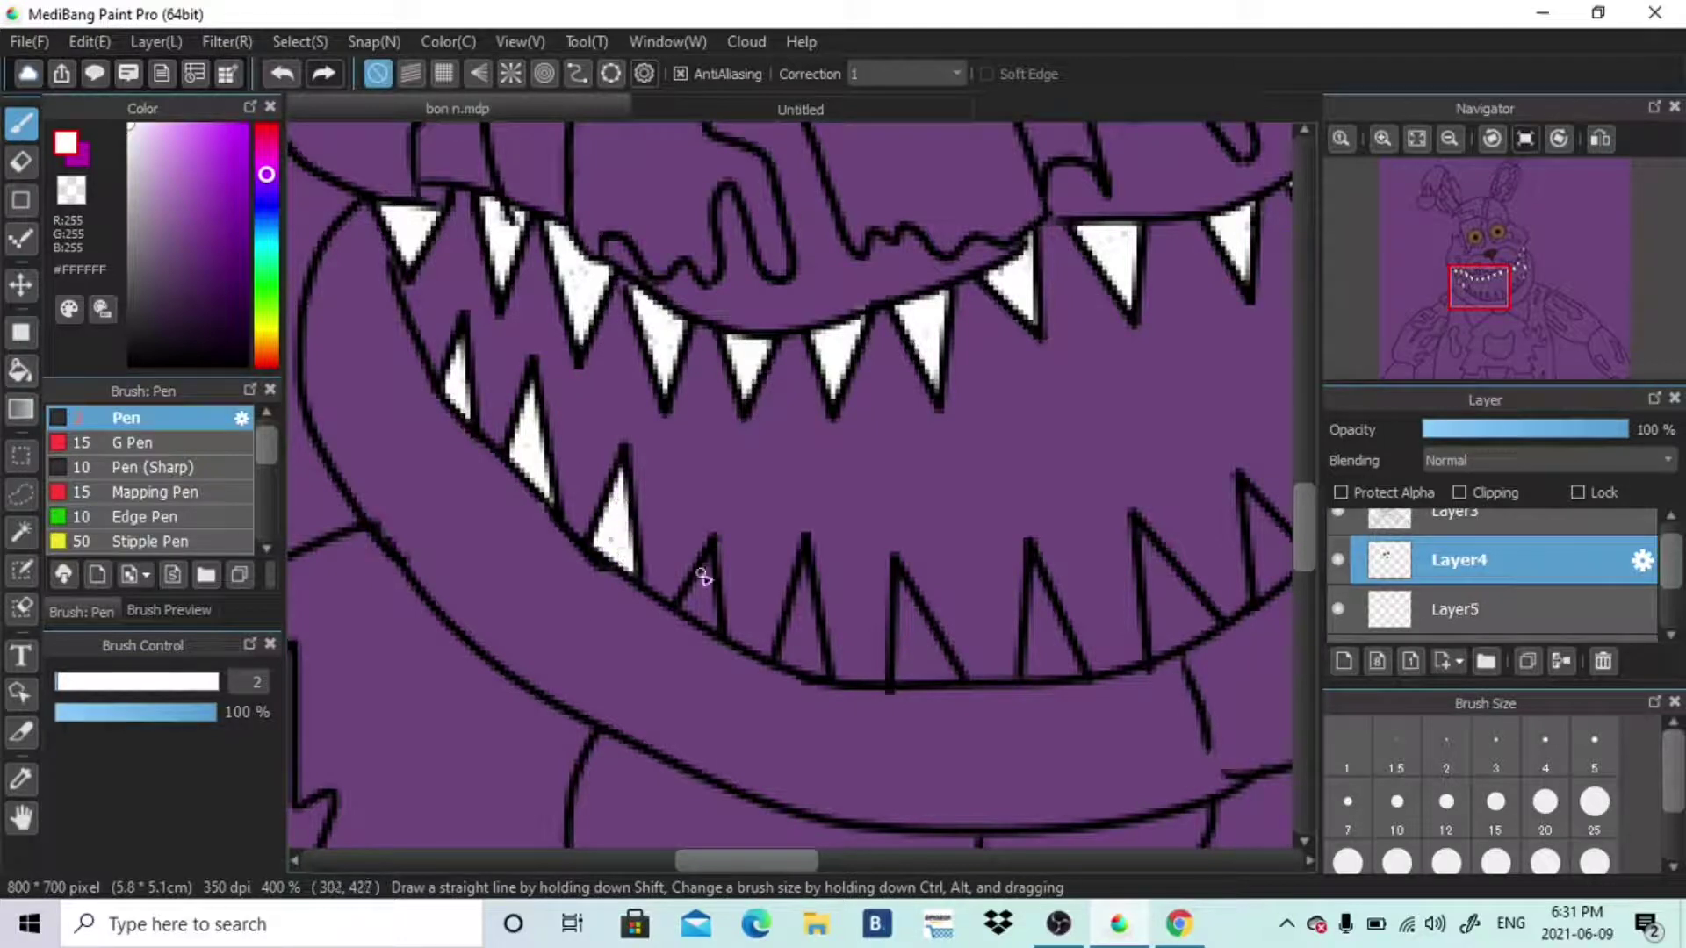
drag(802, 630, 817, 667)
Paint the remaining lower teeth from the middle of the jaw up its right side white
drag(791, 825, 474, 785)
mouse_move(588, 546)
mouse_down()
mouse_move(584, 610)
mouse_move(606, 615)
mouse_up()
drag(714, 606, 717, 540)
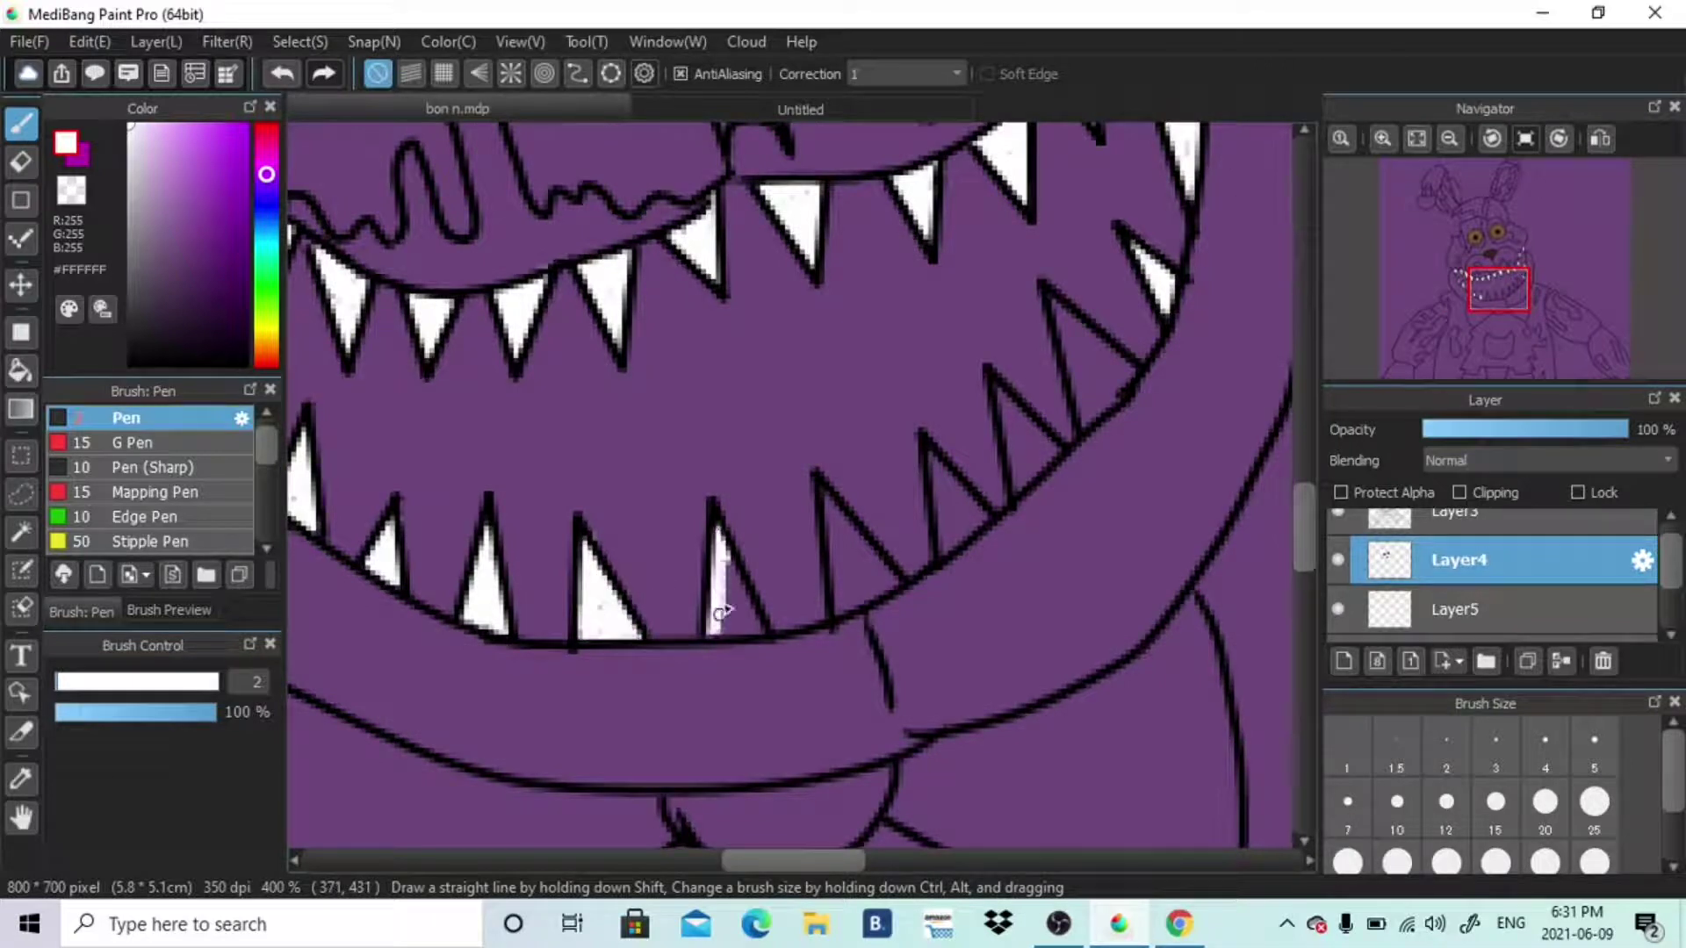
mouse_move(828, 536)
mouse_down()
mouse_move(875, 589)
mouse_move(872, 556)
mouse_move(832, 520)
mouse_up()
mouse_move(934, 461)
mouse_down()
mouse_move(965, 522)
mouse_move(955, 500)
mouse_move(945, 565)
mouse_up()
drag(824, 857, 861, 857)
mouse_move(790, 437)
mouse_down()
mouse_move(768, 390)
mouse_move(786, 465)
mouse_move(835, 319)
mouse_move(878, 362)
mouse_move(856, 390)
mouse_up()
Select Layer5, sample a dark tone from the reference image and adjust it to the grey #424140
drag(1532, 297, 1491, 288)
click(1458, 609)
click(773, 109)
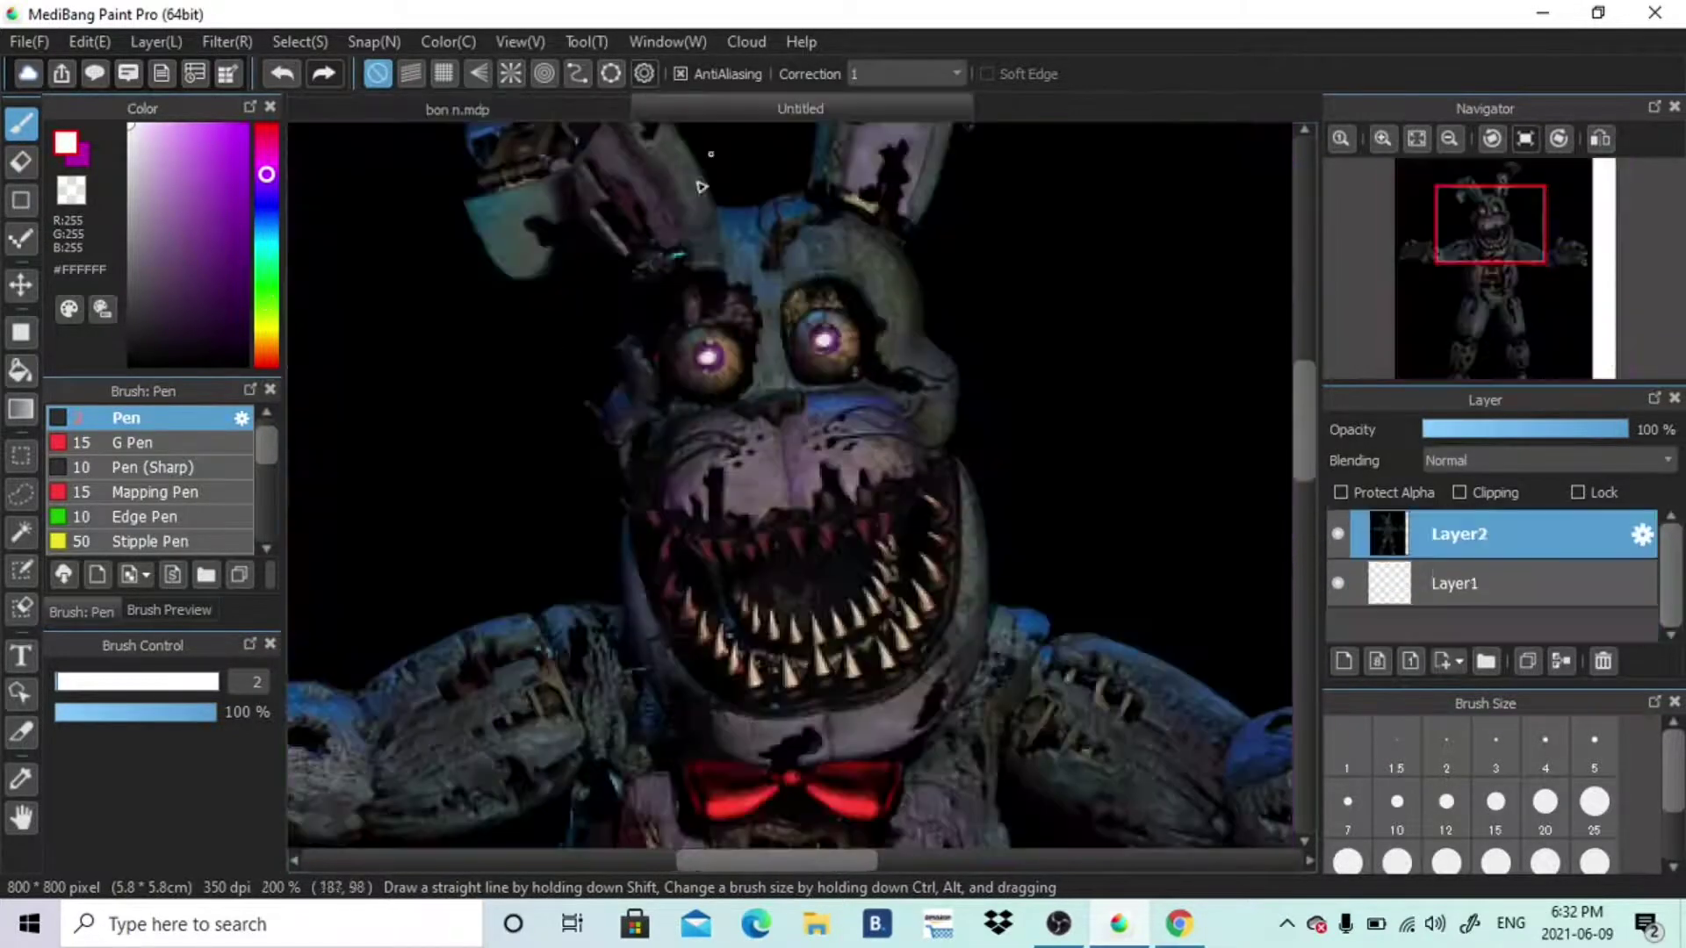
click(21, 780)
click(439, 729)
click(1382, 139)
click(1382, 139)
click(1382, 138)
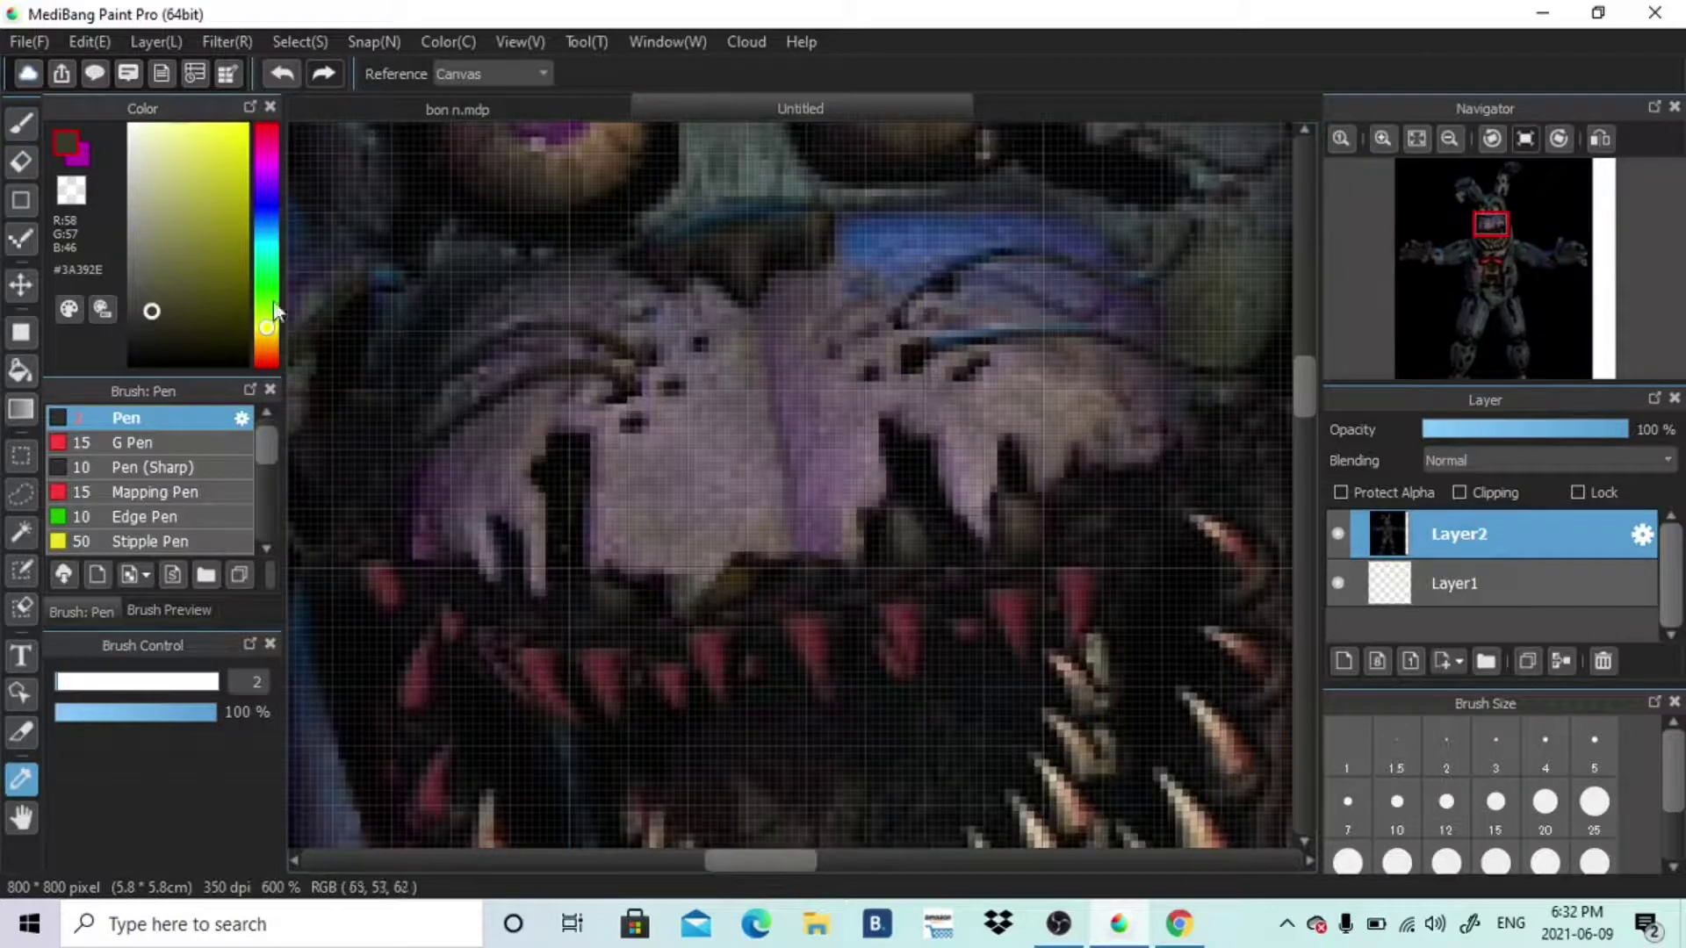
click(132, 304)
Fill the dripping torn area on the left half of the muzzle with dark grey using a 3-pixel pen
click(21, 124)
click(439, 109)
click(1495, 751)
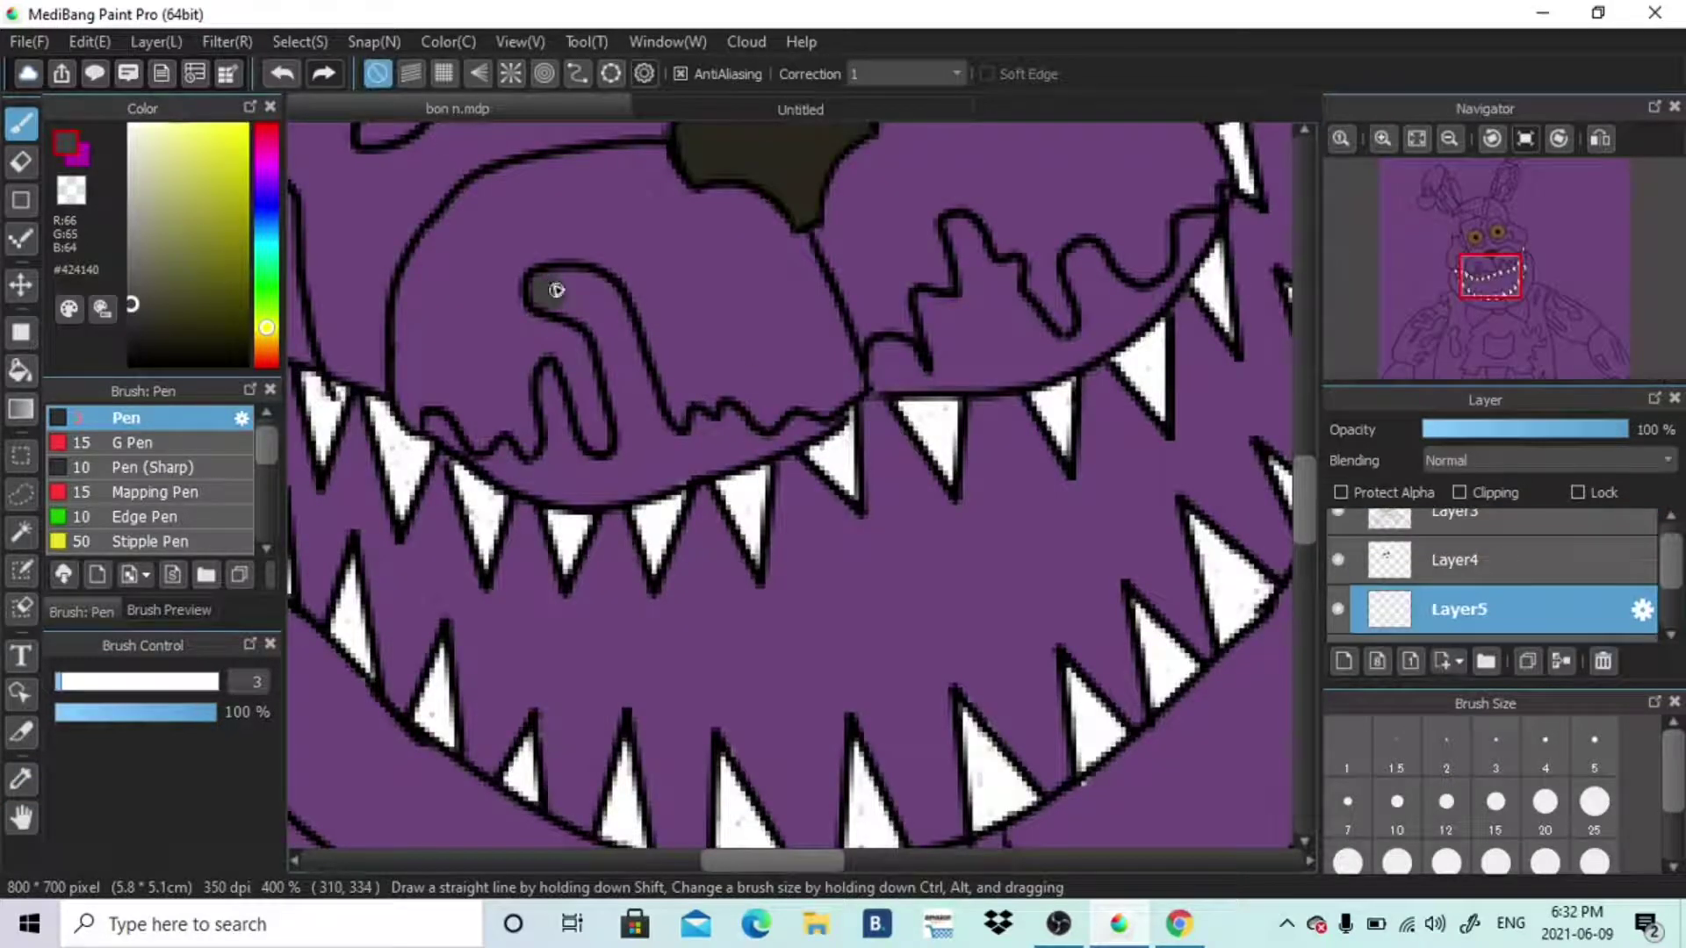
mouse_move(592, 281)
mouse_down()
mouse_move(625, 341)
mouse_move(548, 299)
mouse_move(613, 399)
mouse_move(634, 364)
mouse_move(647, 428)
mouse_move(716, 421)
mouse_up()
mouse_move(814, 432)
mouse_down()
mouse_move(588, 496)
mouse_move(464, 447)
mouse_move(503, 470)
mouse_move(552, 463)
mouse_move(550, 403)
mouse_up()
drag(573, 461, 659, 433)
Fill the torn area on the right half of the muzzle with the same dark grey
scroll(659, 433, right, 5)
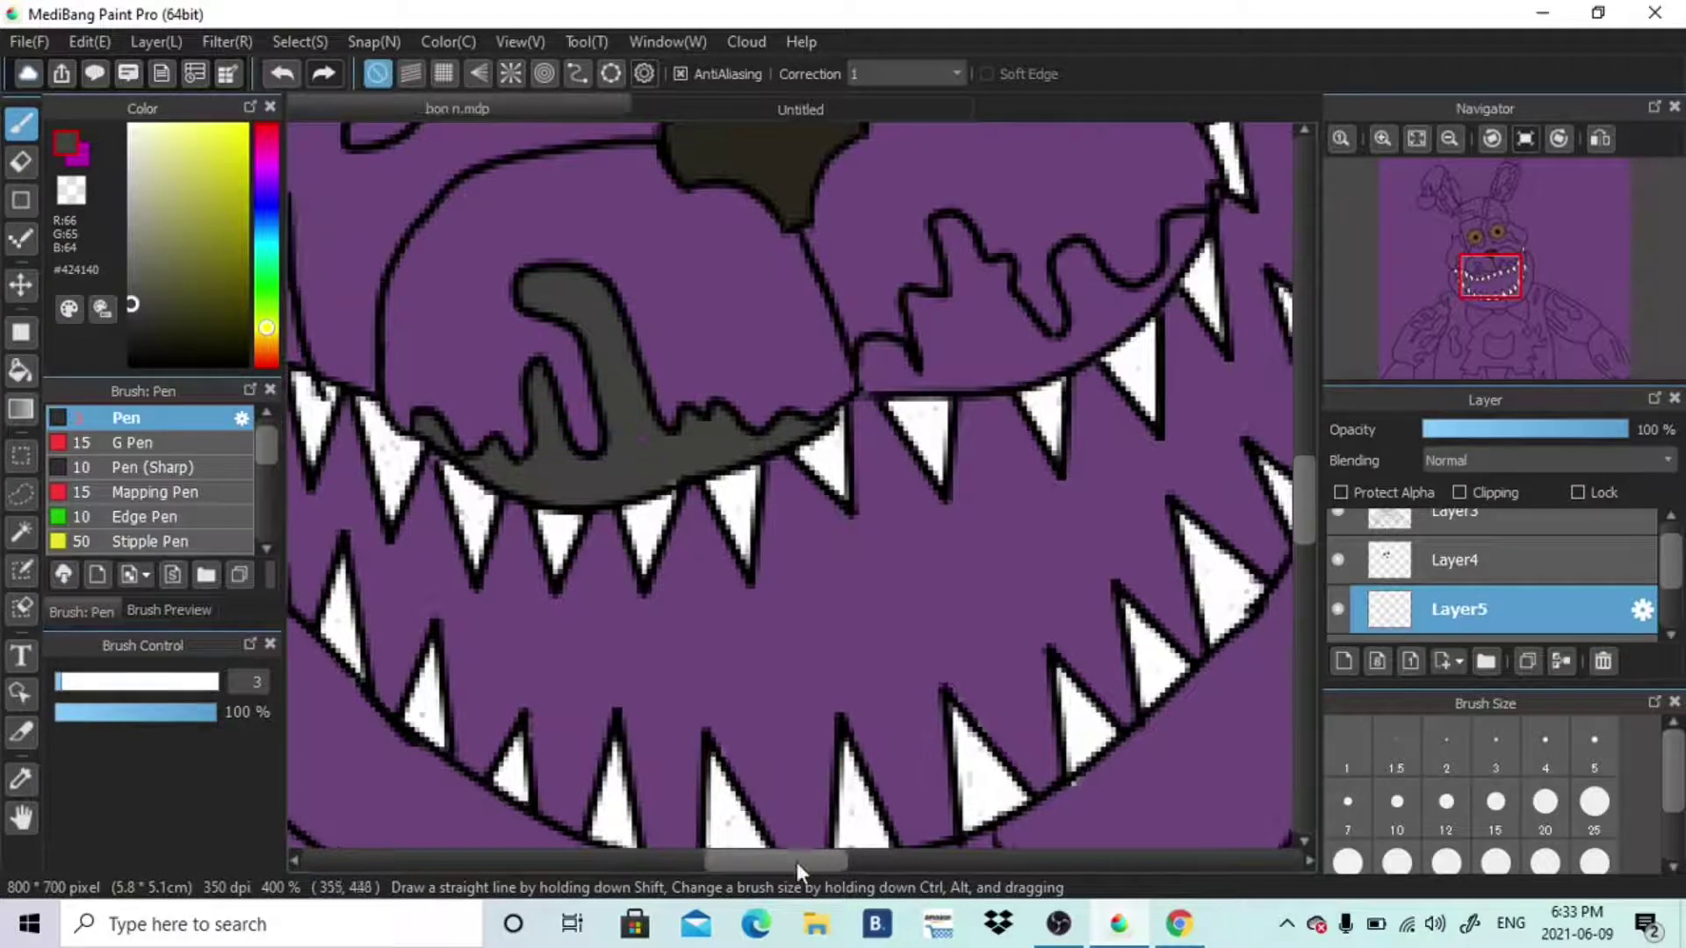
drag(923, 309, 862, 256)
mouse_move(856, 332)
mouse_down()
mouse_move(808, 321)
mouse_move(756, 248)
mouse_move(752, 342)
mouse_move(716, 300)
mouse_move(677, 345)
mouse_move(830, 336)
mouse_up()
Fill the narrow tear on the left cheek above the mouth corner with dark grey
mouse_move(1306, 497)
mouse_down()
mouse_move(1310, 469)
mouse_move(1307, 486)
mouse_up()
drag(845, 860, 752, 860)
drag(666, 283, 702, 461)
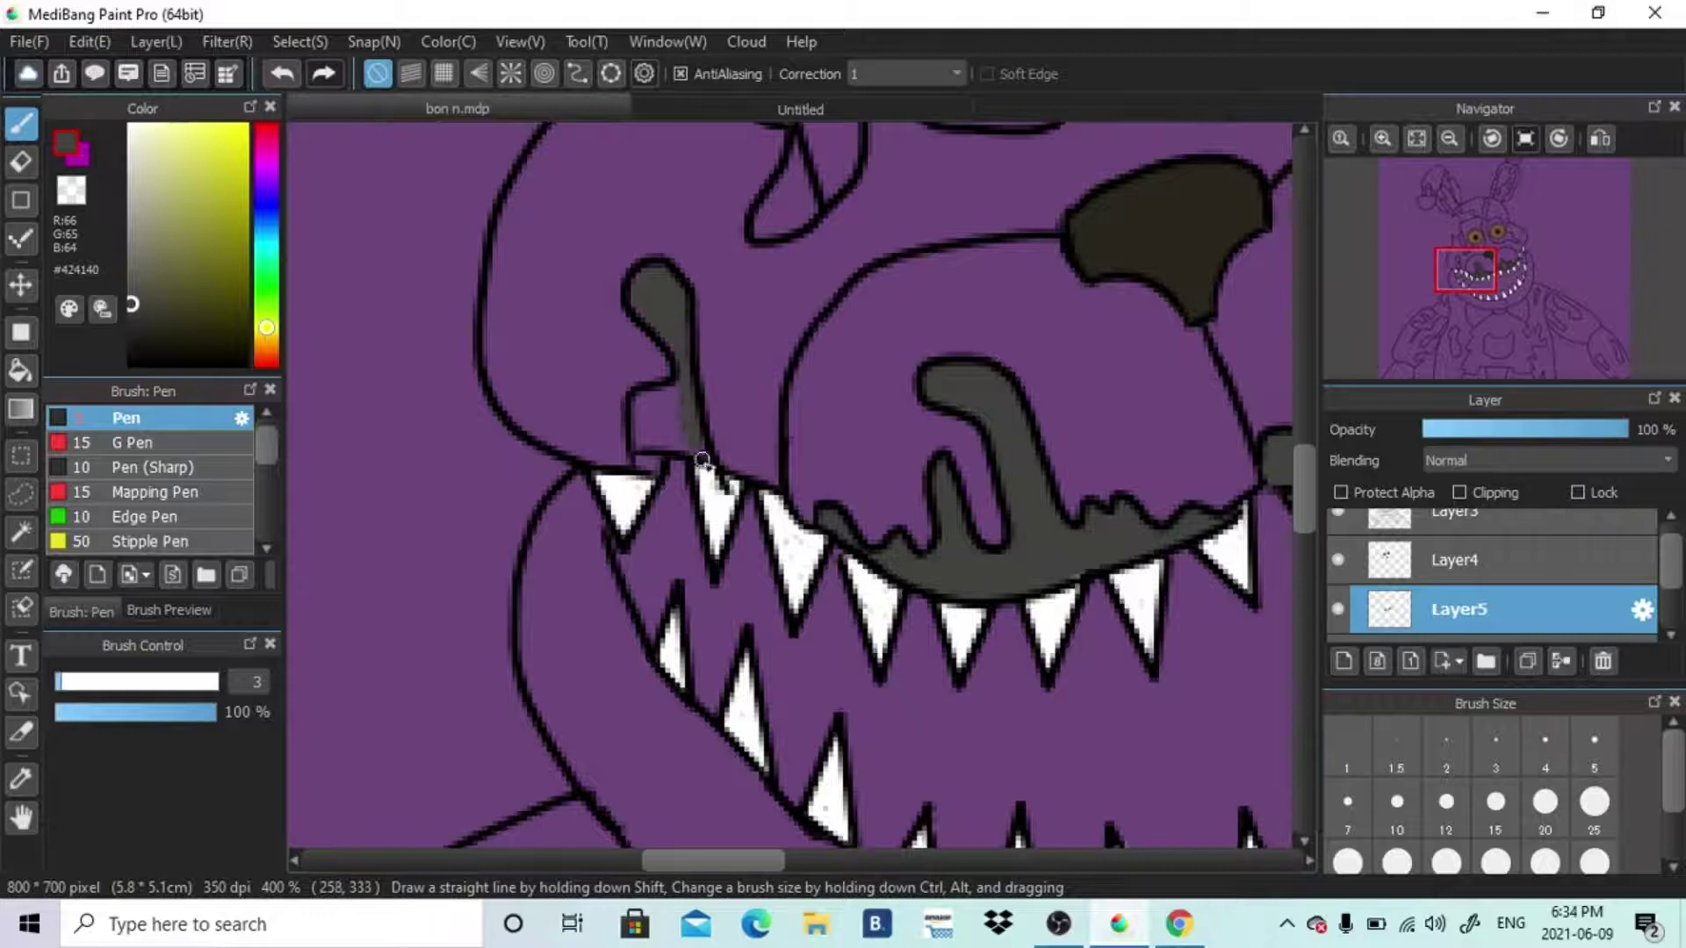
scroll(681, 422, up, 5)
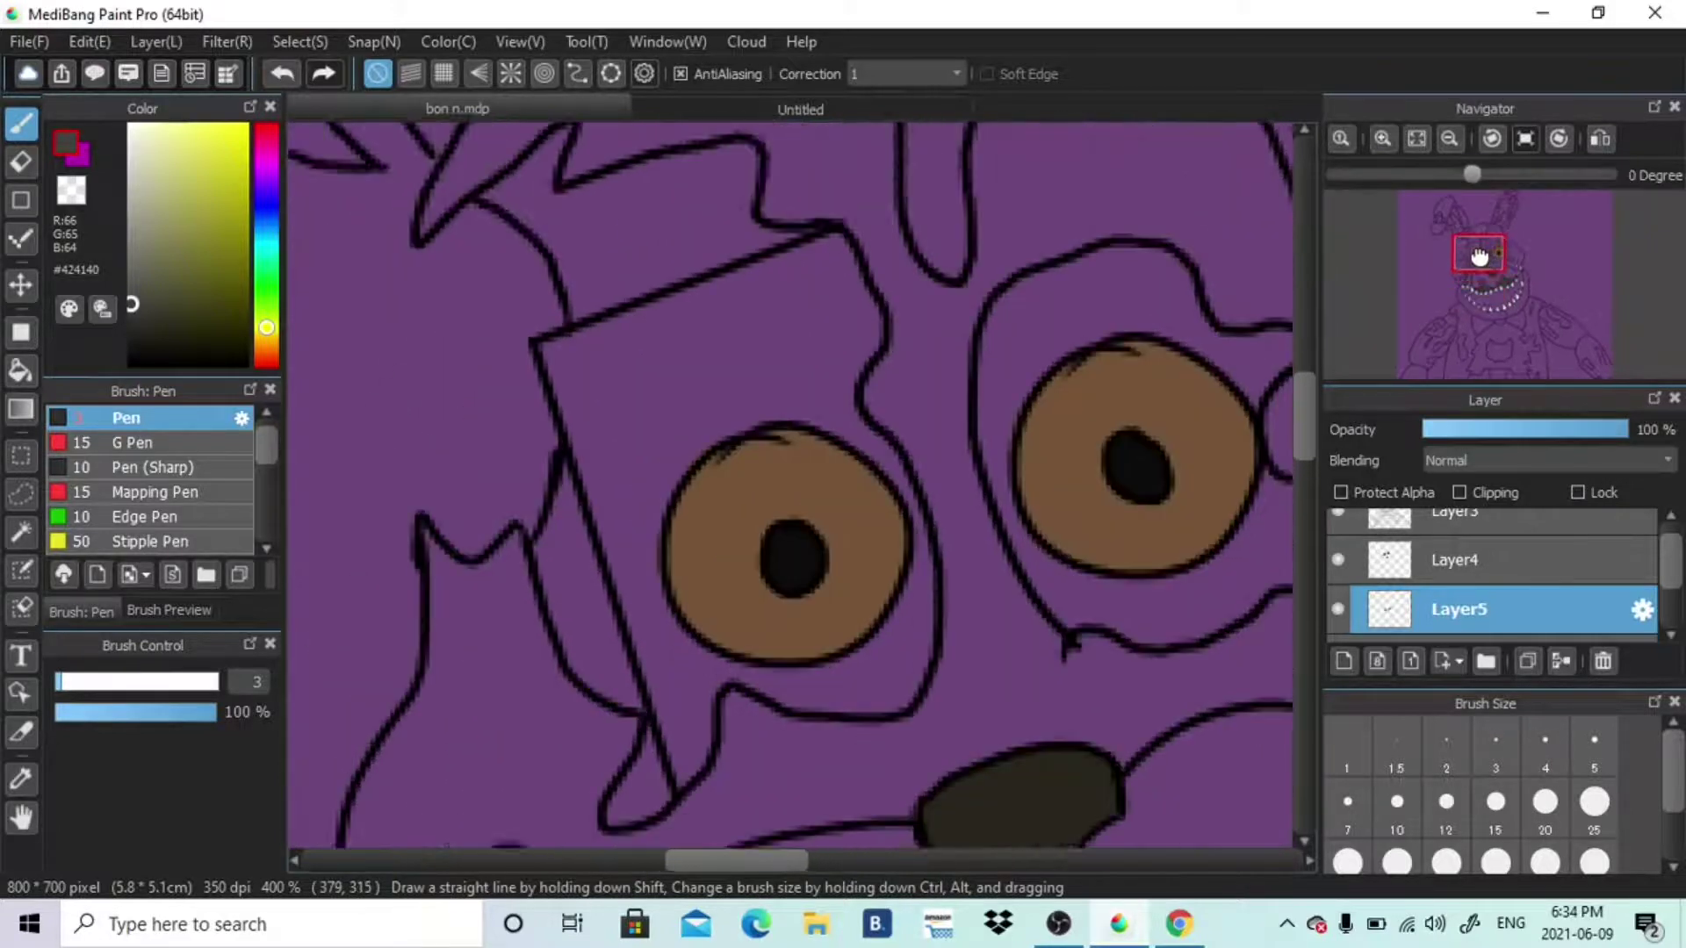
Line the inner edges of the torn area around the left eye with dark grey using the 3-pixel pen
mouse_move(620, 345)
mouse_down()
mouse_move(681, 419)
mouse_move(674, 516)
mouse_up()
drag(631, 328, 639, 335)
drag(865, 303, 733, 350)
drag(865, 389, 889, 395)
mouse_move(946, 404)
mouse_down()
mouse_move(985, 497)
mouse_move(986, 594)
mouse_move(1029, 663)
mouse_up()
click(1059, 923)
click(1178, 924)
click(1118, 923)
drag(1308, 410, 1314, 457)
mouse_move(1037, 330)
mouse_down()
mouse_move(1039, 456)
mouse_move(963, 501)
mouse_move(905, 488)
mouse_up()
Resample the dark grey #424140 from the painted area and extend the lining around the left eye
key(e)
click(21, 780)
click(626, 672)
click(21, 127)
mouse_move(654, 334)
mouse_down()
mouse_move(708, 482)
mouse_move(772, 526)
mouse_move(736, 613)
mouse_move(832, 479)
mouse_move(909, 488)
mouse_up()
Widen the dark grey lining around the left eye and up into the torn brow using a 5-pixel pen
click(1593, 746)
mouse_move(770, 575)
mouse_down()
mouse_move(777, 498)
mouse_move(726, 471)
mouse_move(662, 343)
mouse_move(698, 235)
mouse_up()
drag(881, 455, 1021, 395)
scroll(798, 181, up, 3)
drag(698, 162, 702, 400)
scroll(997, 509, up, 2)
drag(849, 225, 691, 258)
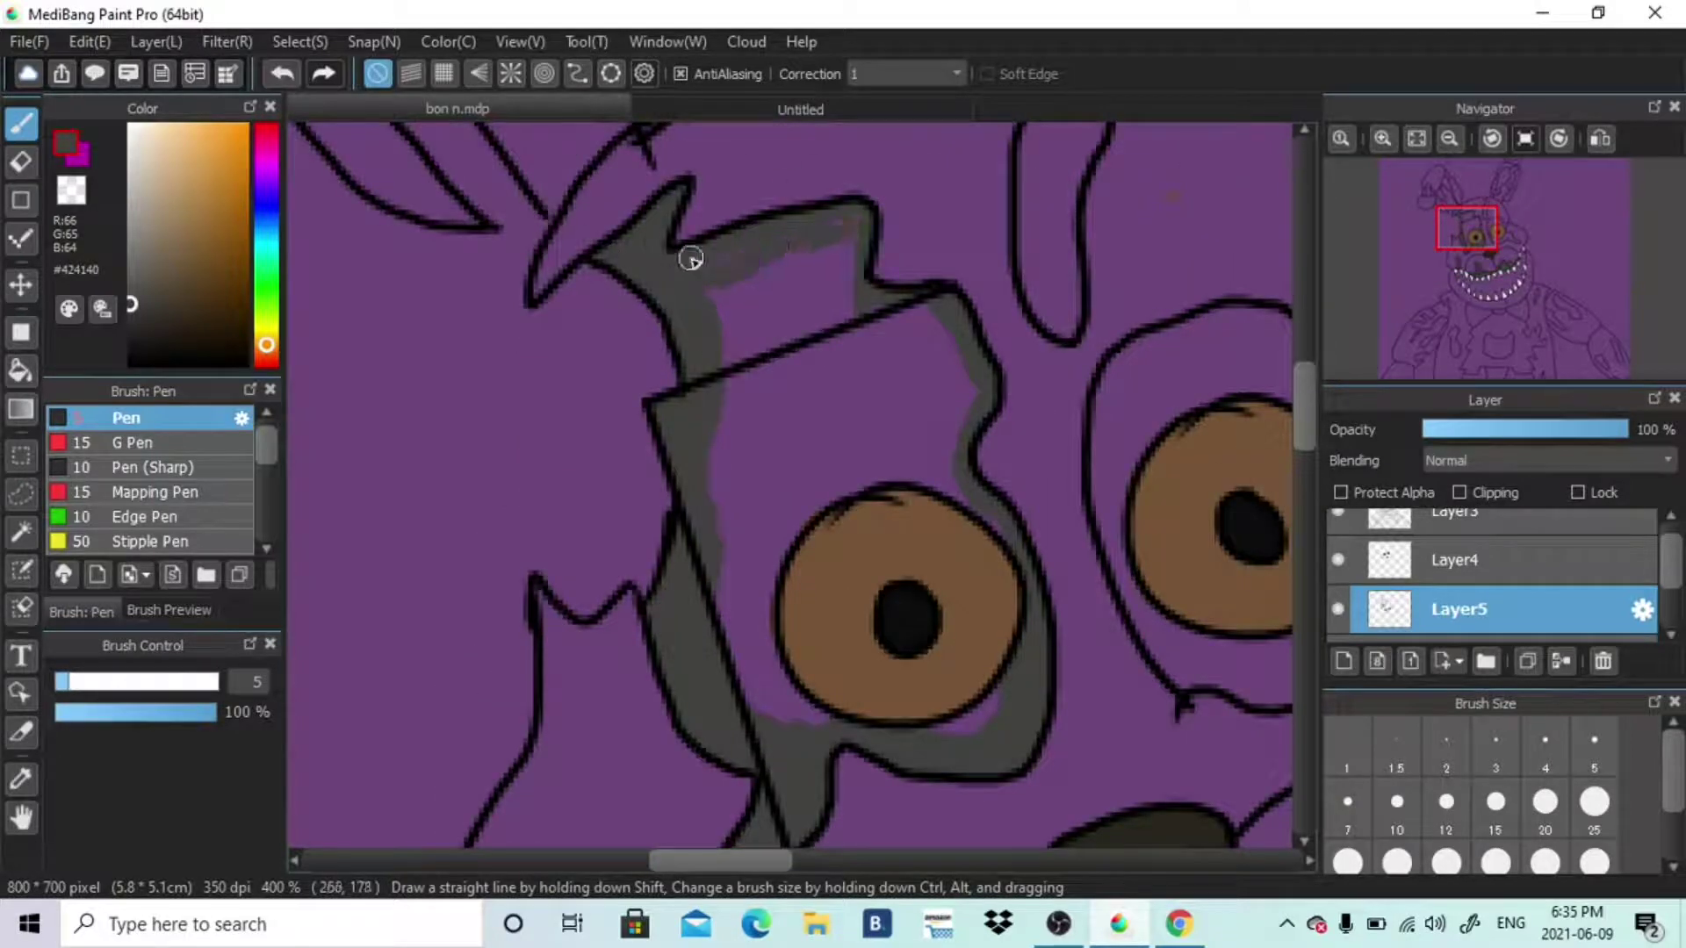
mouse_move(860, 286)
mouse_down()
mouse_move(940, 331)
mouse_move(971, 538)
mouse_move(922, 714)
mouse_move(772, 722)
mouse_up()
Fill the remaining interior of the left eye's torn area with dark grey using a 20-pixel pen
click(1545, 802)
mouse_move(745, 640)
mouse_down()
mouse_move(809, 275)
mouse_move(817, 478)
mouse_move(843, 536)
mouse_up()
drag(755, 861, 826, 852)
Fill the narrow vertical tear in the middle of the forehead with dark grey using a 4-pixel pen
drag(1306, 399, 1310, 373)
click(1541, 742)
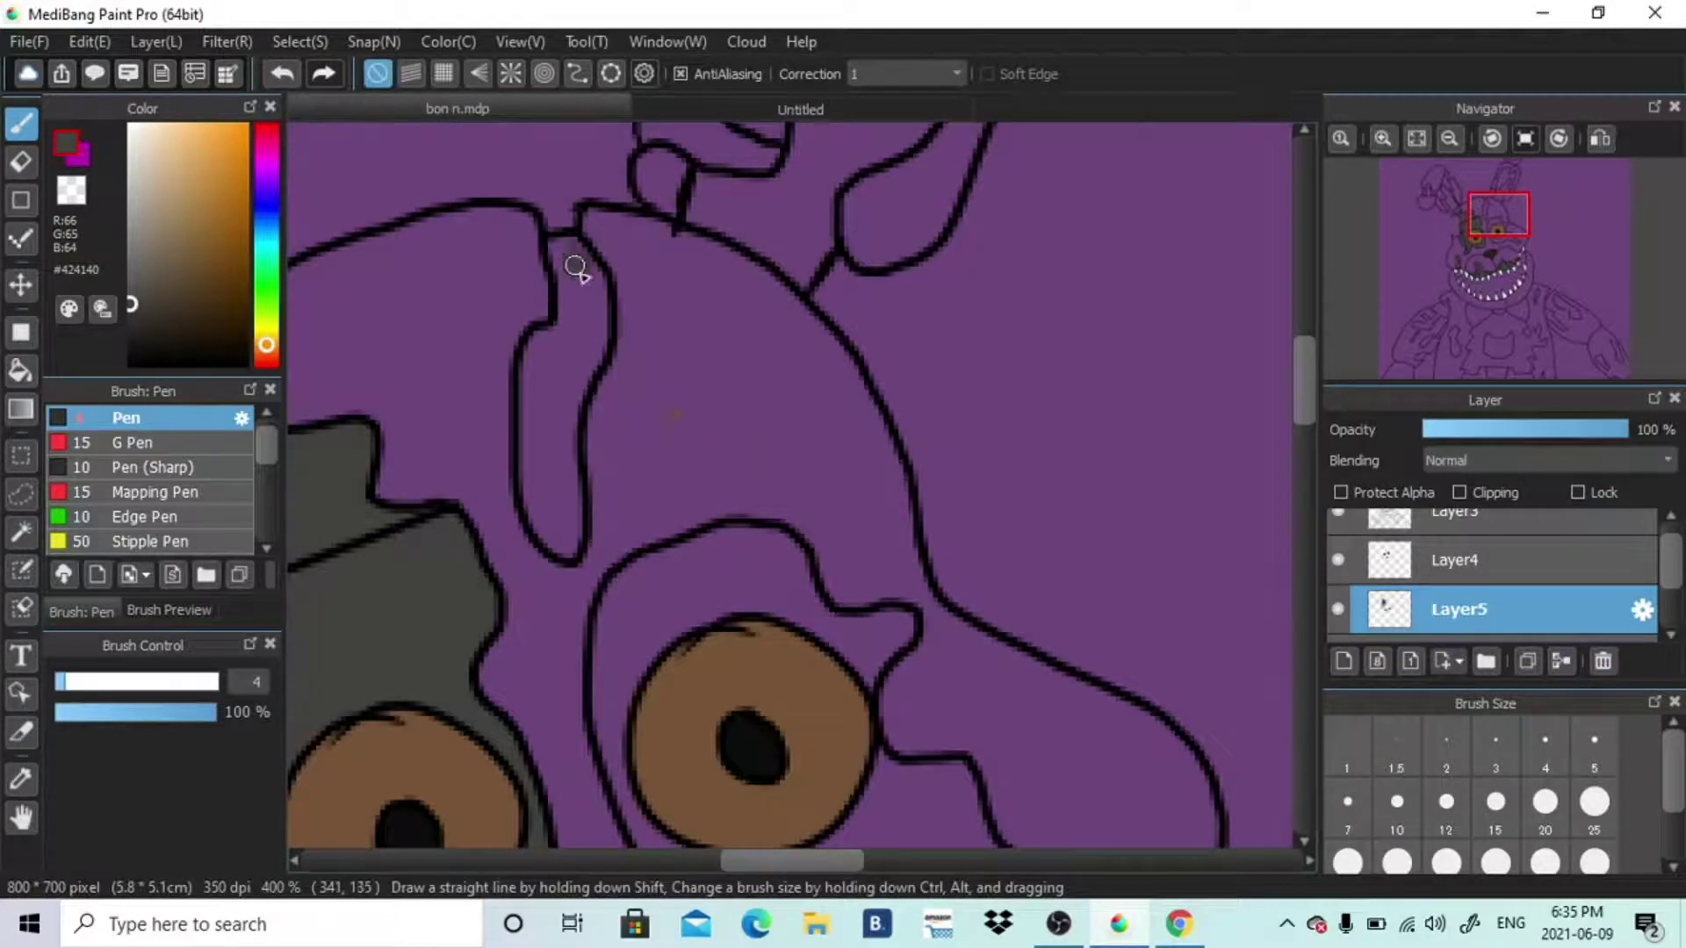
mouse_move(571, 299)
mouse_down()
mouse_move(535, 339)
mouse_move(561, 557)
mouse_move(590, 274)
mouse_up()
Fill the torn area around the right eye with dark grey using a 5-pixel pen
scroll(964, 545, down, 5)
mouse_move(908, 290)
mouse_down()
mouse_move(835, 297)
mouse_move(791, 212)
mouse_move(614, 275)
mouse_move(604, 347)
mouse_move(650, 466)
mouse_move(719, 527)
mouse_move(790, 568)
mouse_move(852, 525)
mouse_move(937, 516)
mouse_move(1080, 568)
mouse_move(988, 513)
mouse_move(954, 429)
mouse_move(880, 428)
mouse_up()
key(bracketright)
mouse_move(880, 331)
mouse_down()
mouse_move(801, 406)
mouse_move(773, 249)
mouse_move(651, 305)
mouse_up()
mouse_move(798, 511)
mouse_down()
mouse_move(793, 493)
mouse_move(895, 462)
mouse_up()
Fill the torn patches on the right ear with dark grey using the 5-pixel pen
click(1502, 260)
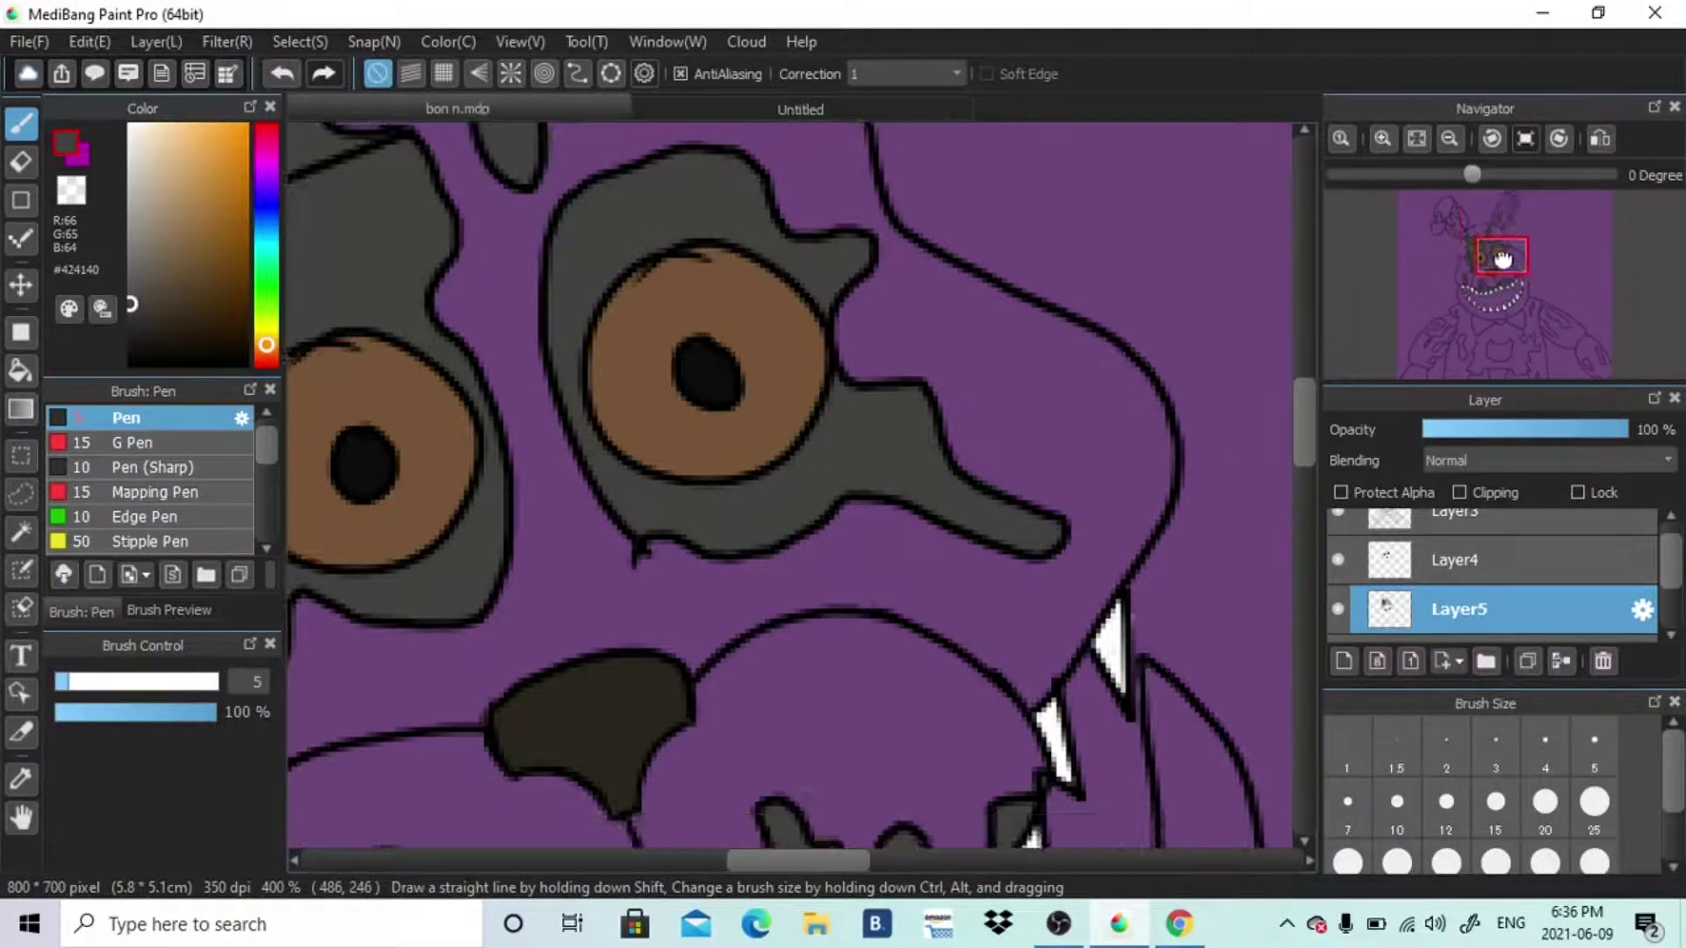
drag(1502, 259, 1503, 190)
mouse_move(688, 376)
mouse_down()
mouse_move(673, 361)
mouse_move(655, 477)
mouse_move(676, 393)
mouse_up()
mouse_move(614, 586)
mouse_down()
mouse_move(769, 669)
mouse_move(843, 565)
mouse_move(848, 489)
mouse_move(895, 376)
mouse_move(798, 444)
mouse_move(752, 629)
mouse_move(802, 485)
mouse_move(847, 523)
mouse_up()
scroll(957, 399, up, 3)
mouse_move(944, 396)
mouse_down()
mouse_move(996, 406)
mouse_move(914, 482)
mouse_move(980, 436)
mouse_up()
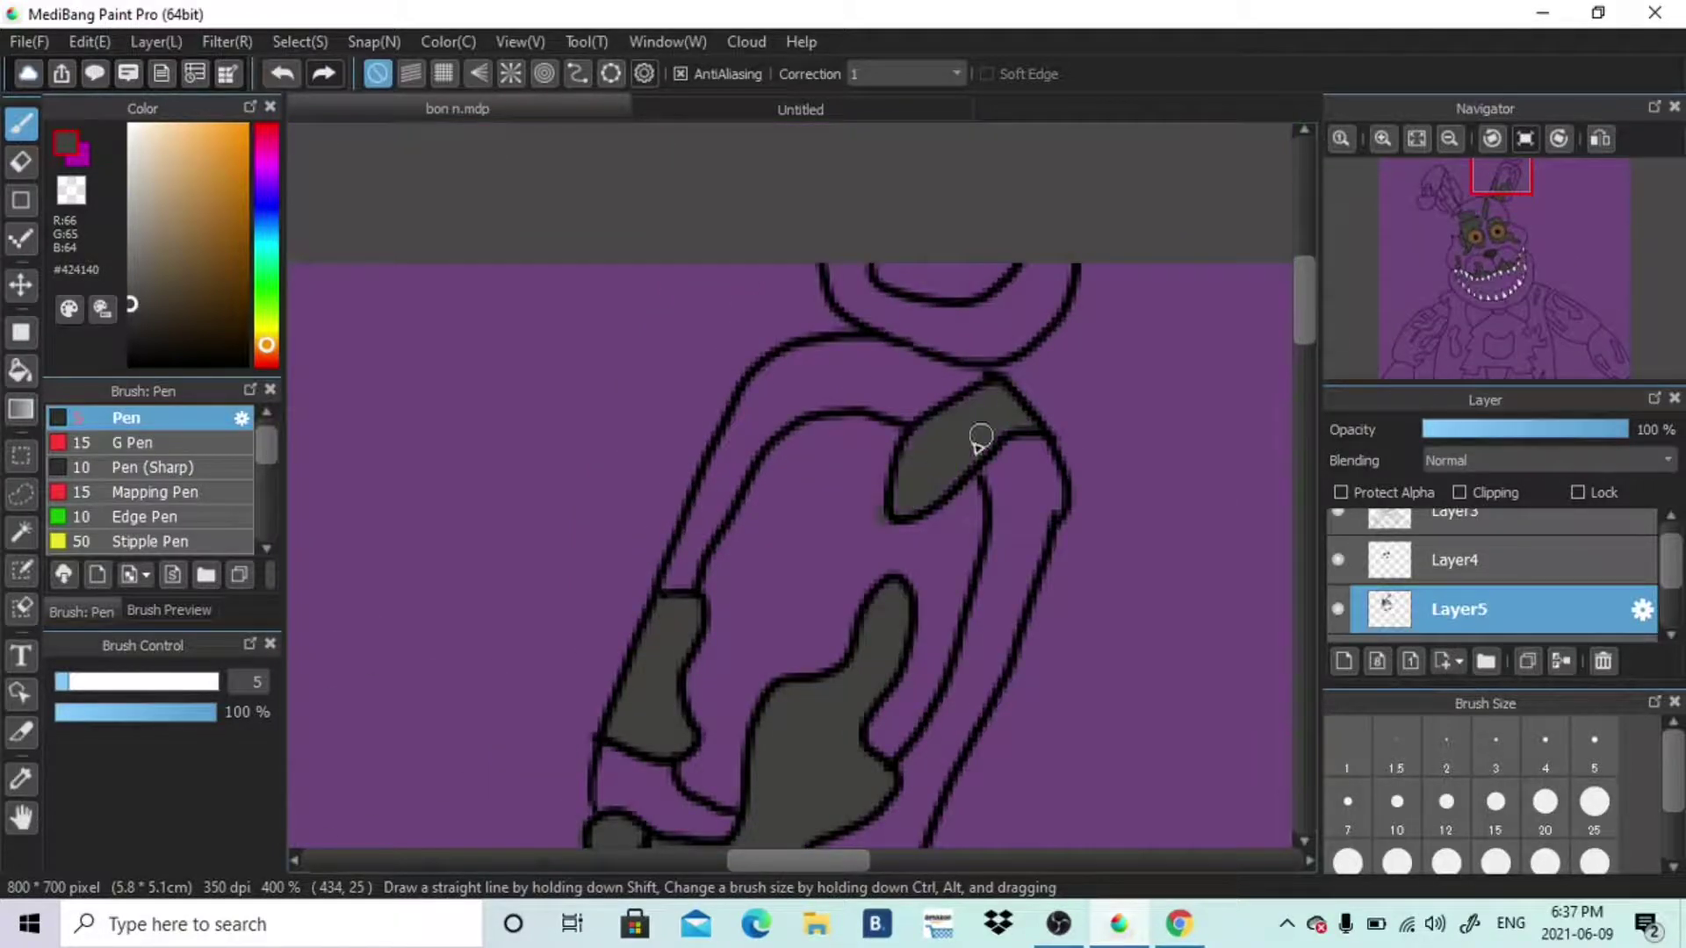
Fill the torn parts of the left ear with dark grey and save the drawing
drag(1464, 233, 1450, 231)
mouse_move(834, 455)
mouse_down()
mouse_move(826, 437)
mouse_move(903, 566)
mouse_move(978, 572)
mouse_move(986, 591)
mouse_move(1031, 466)
mouse_move(970, 342)
mouse_move(839, 256)
mouse_move(790, 271)
mouse_move(753, 316)
mouse_move(971, 550)
mouse_move(940, 387)
mouse_move(997, 519)
mouse_move(822, 375)
mouse_up()
mouse_move(527, 250)
mouse_down()
mouse_move(527, 331)
mouse_move(572, 200)
mouse_move(621, 199)
mouse_move(676, 300)
mouse_up()
key(ctrl+0)
click(29, 41)
click(176, 347)
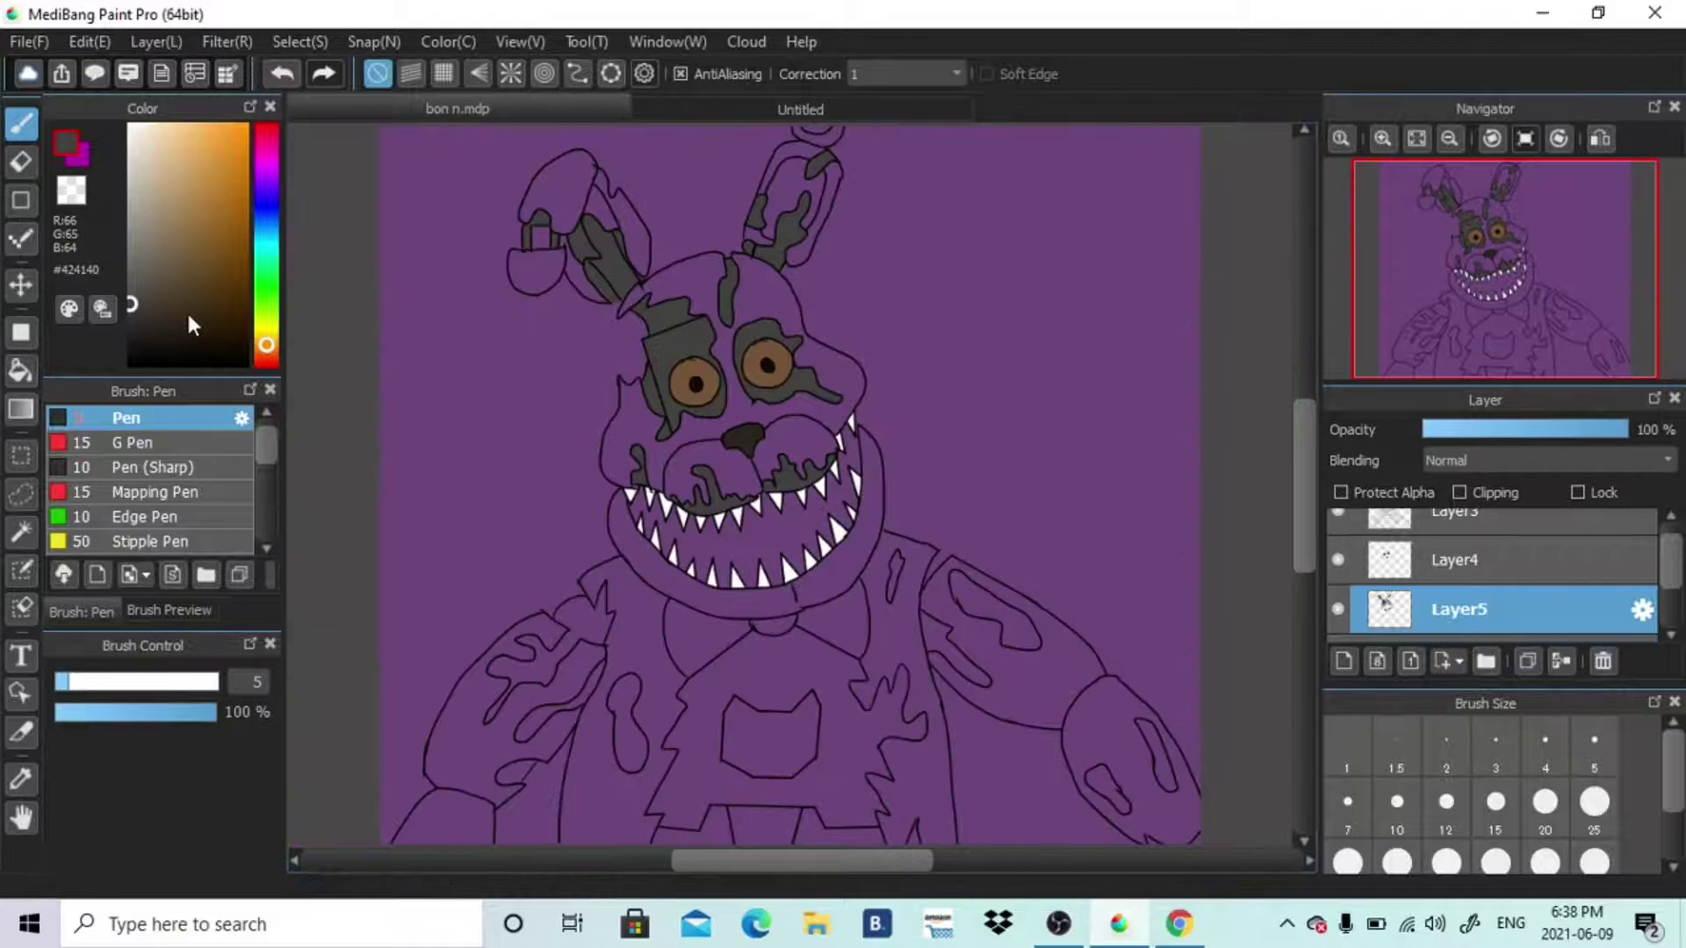
Line the chest opening's upper edge beneath the bow tie with dark grey using the 5-pixel pen
click(1382, 138)
click(1382, 138)
click(1497, 332)
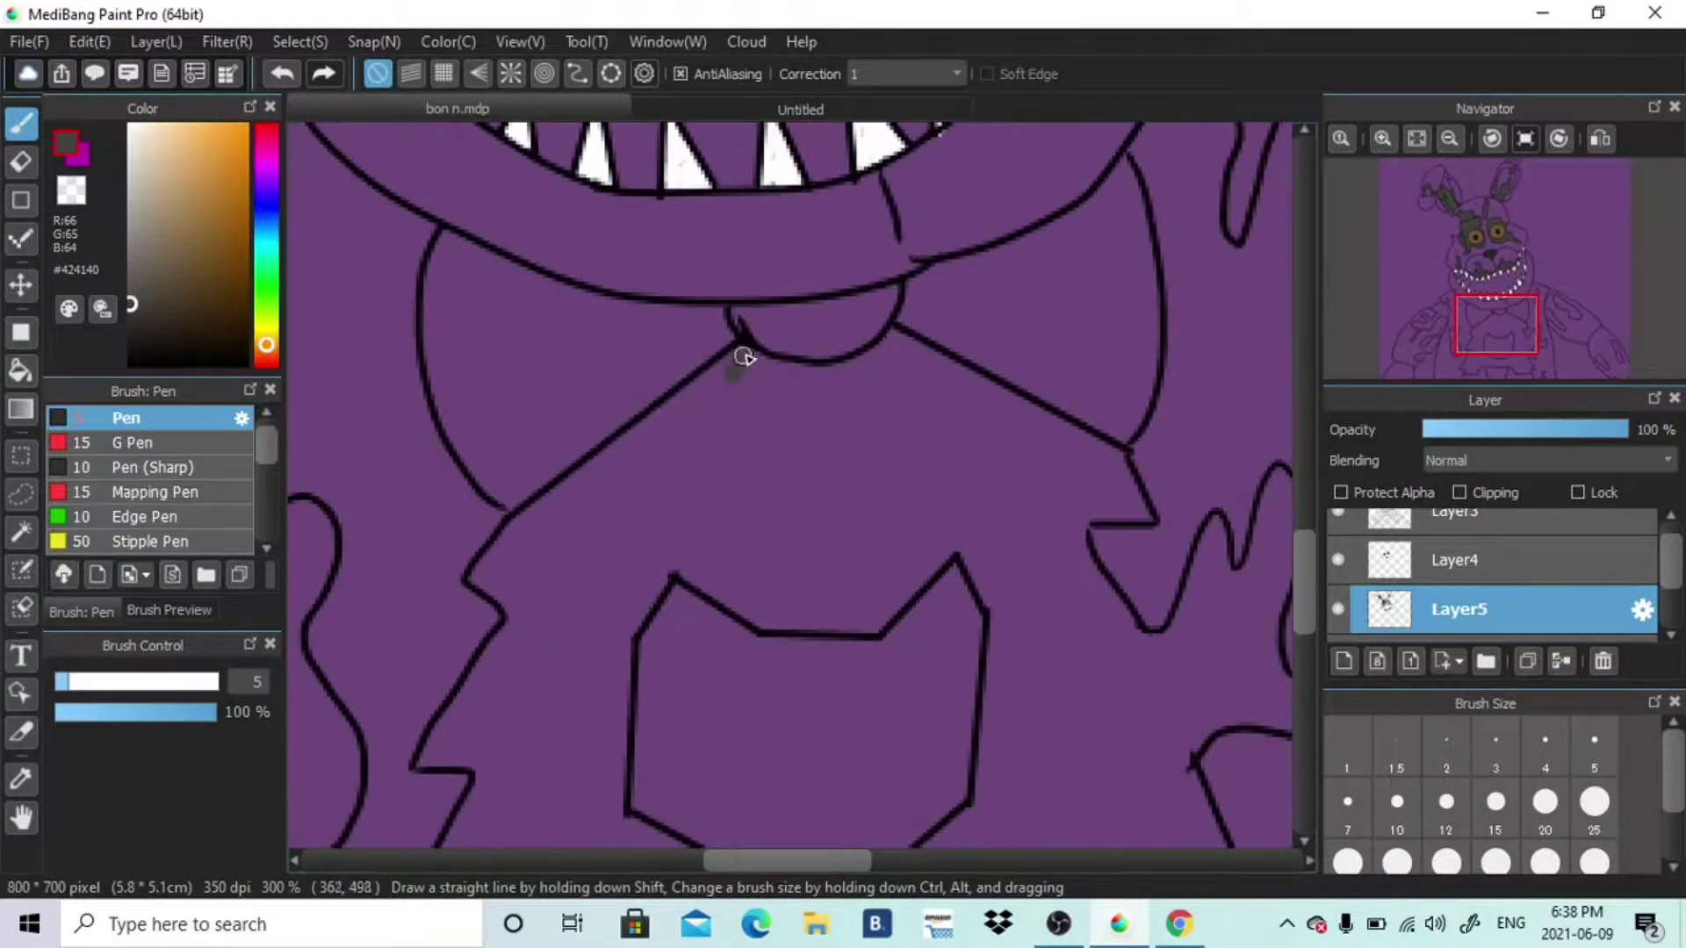
drag(729, 369, 507, 529)
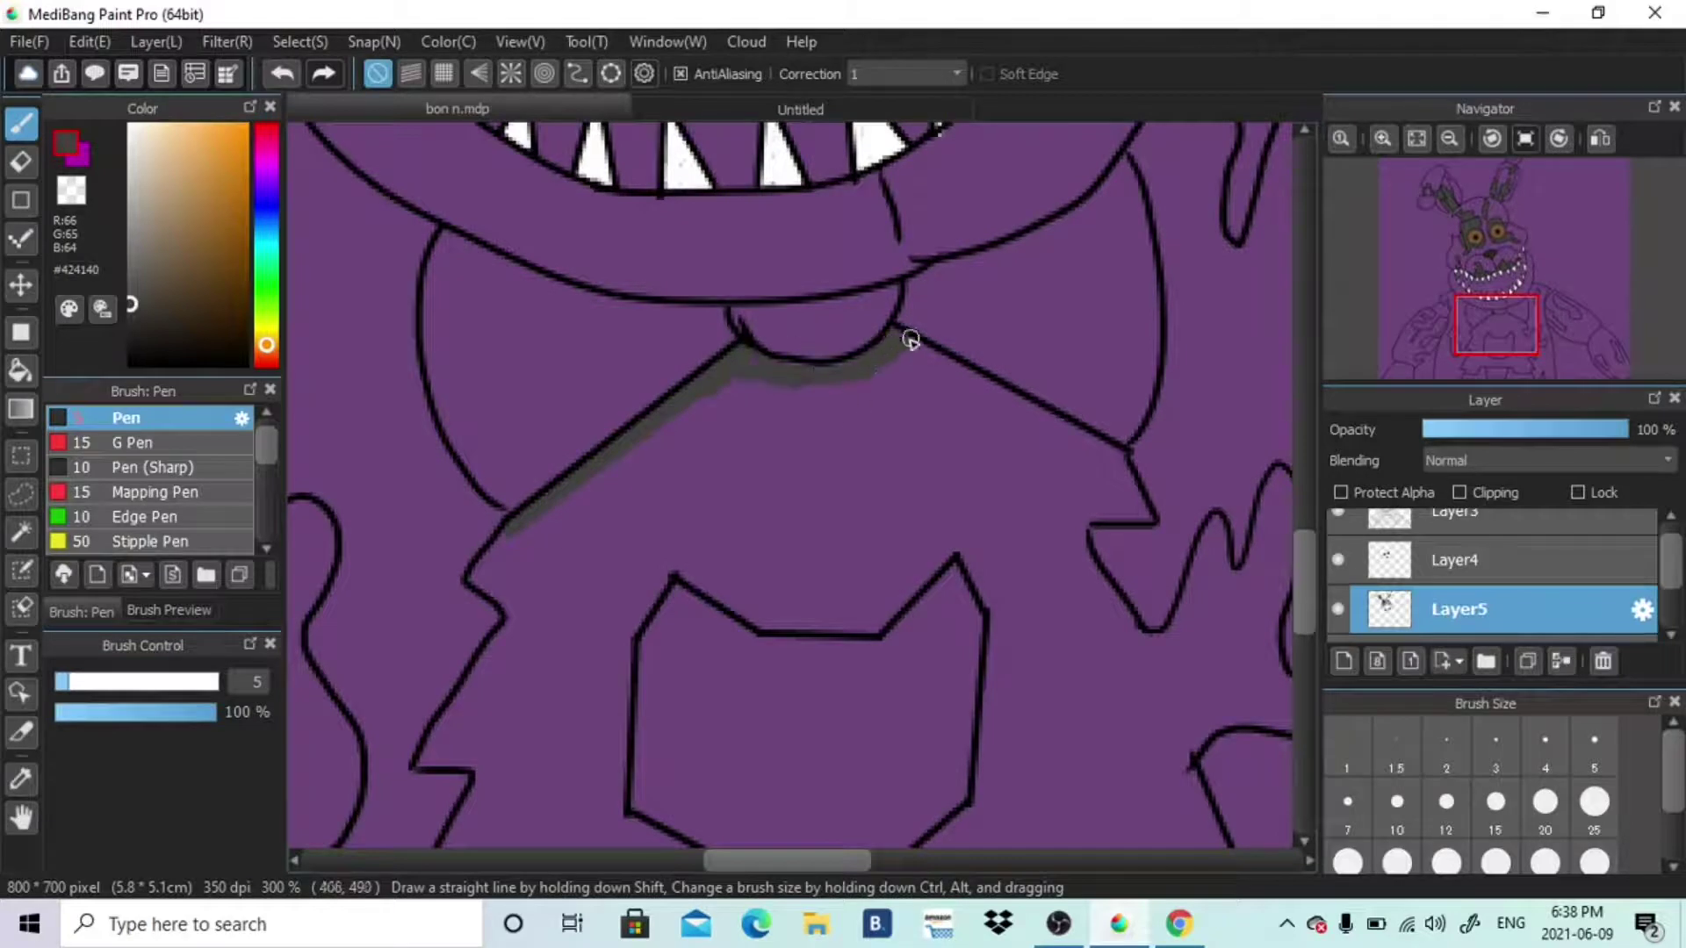
drag(910, 339, 1127, 453)
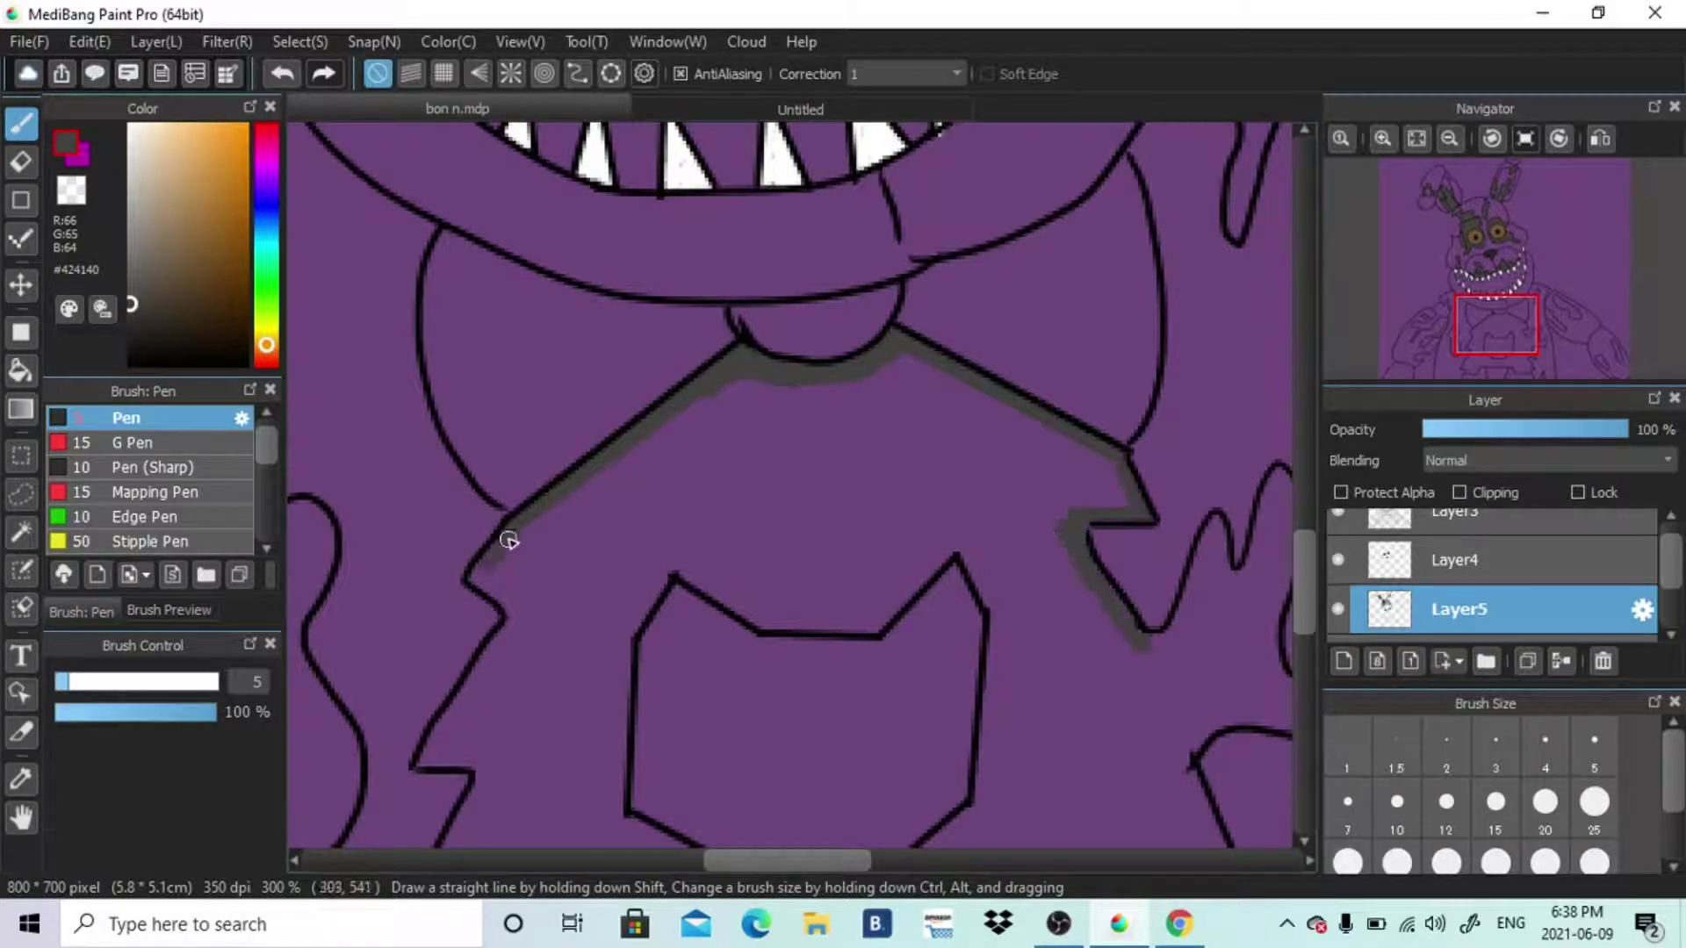
Line the jagged left edge of the chest opening with the same dark grey
scroll(1306, 575, down, 3)
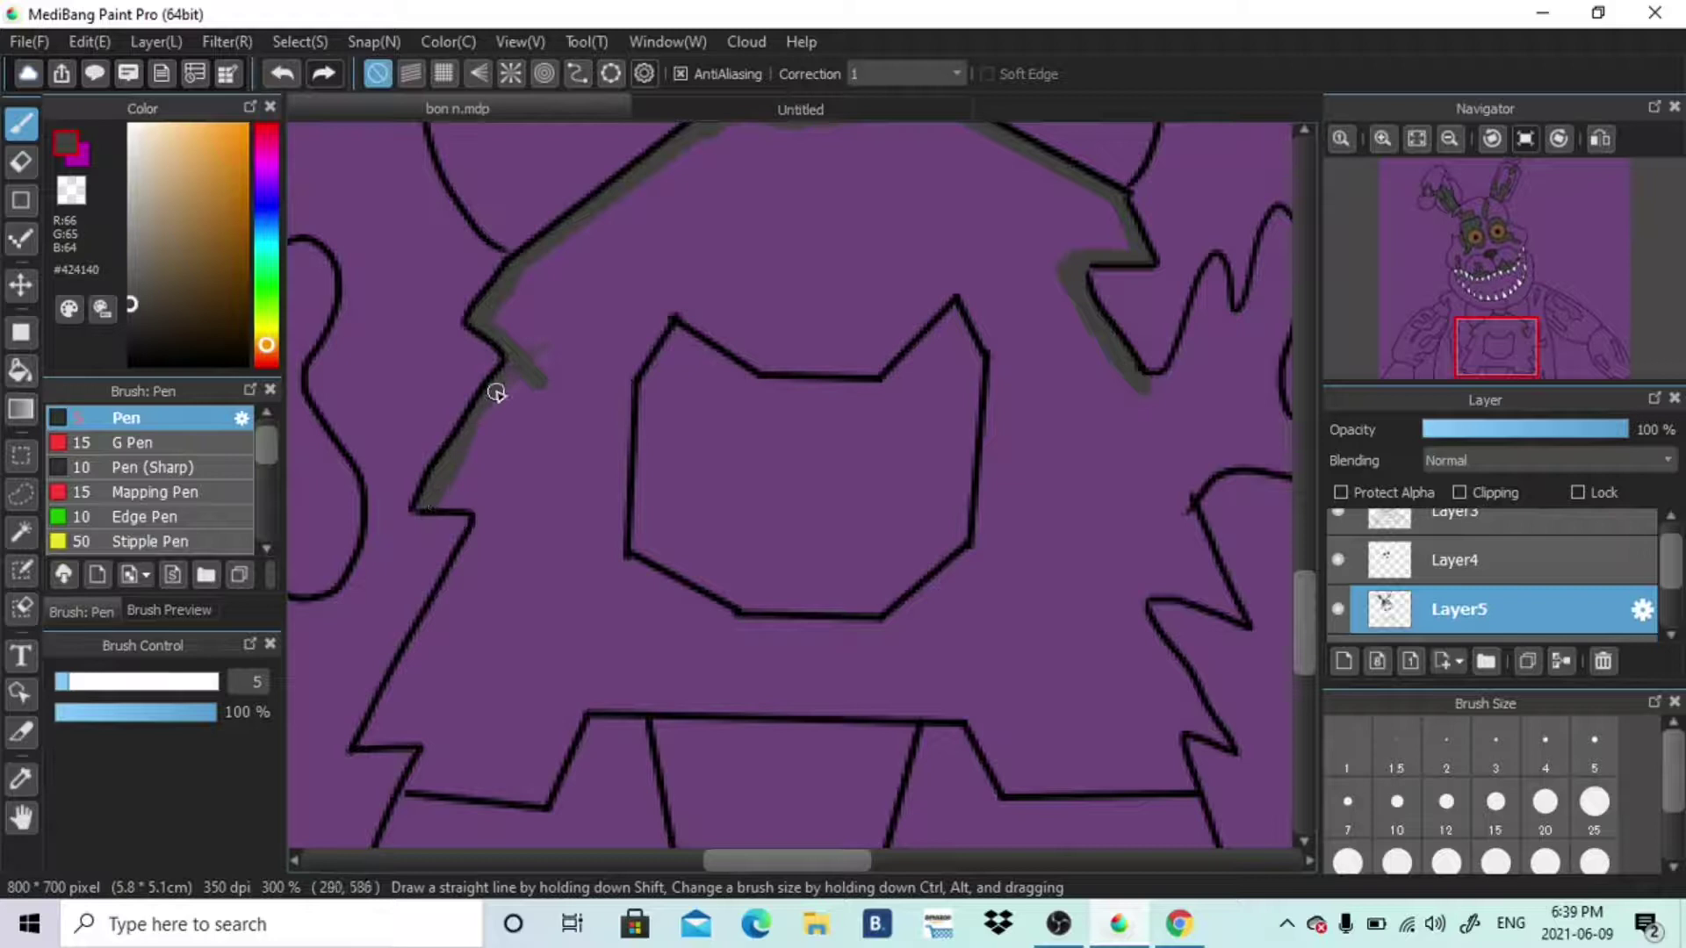
shift+click(365, 739)
drag(364, 740, 430, 740)
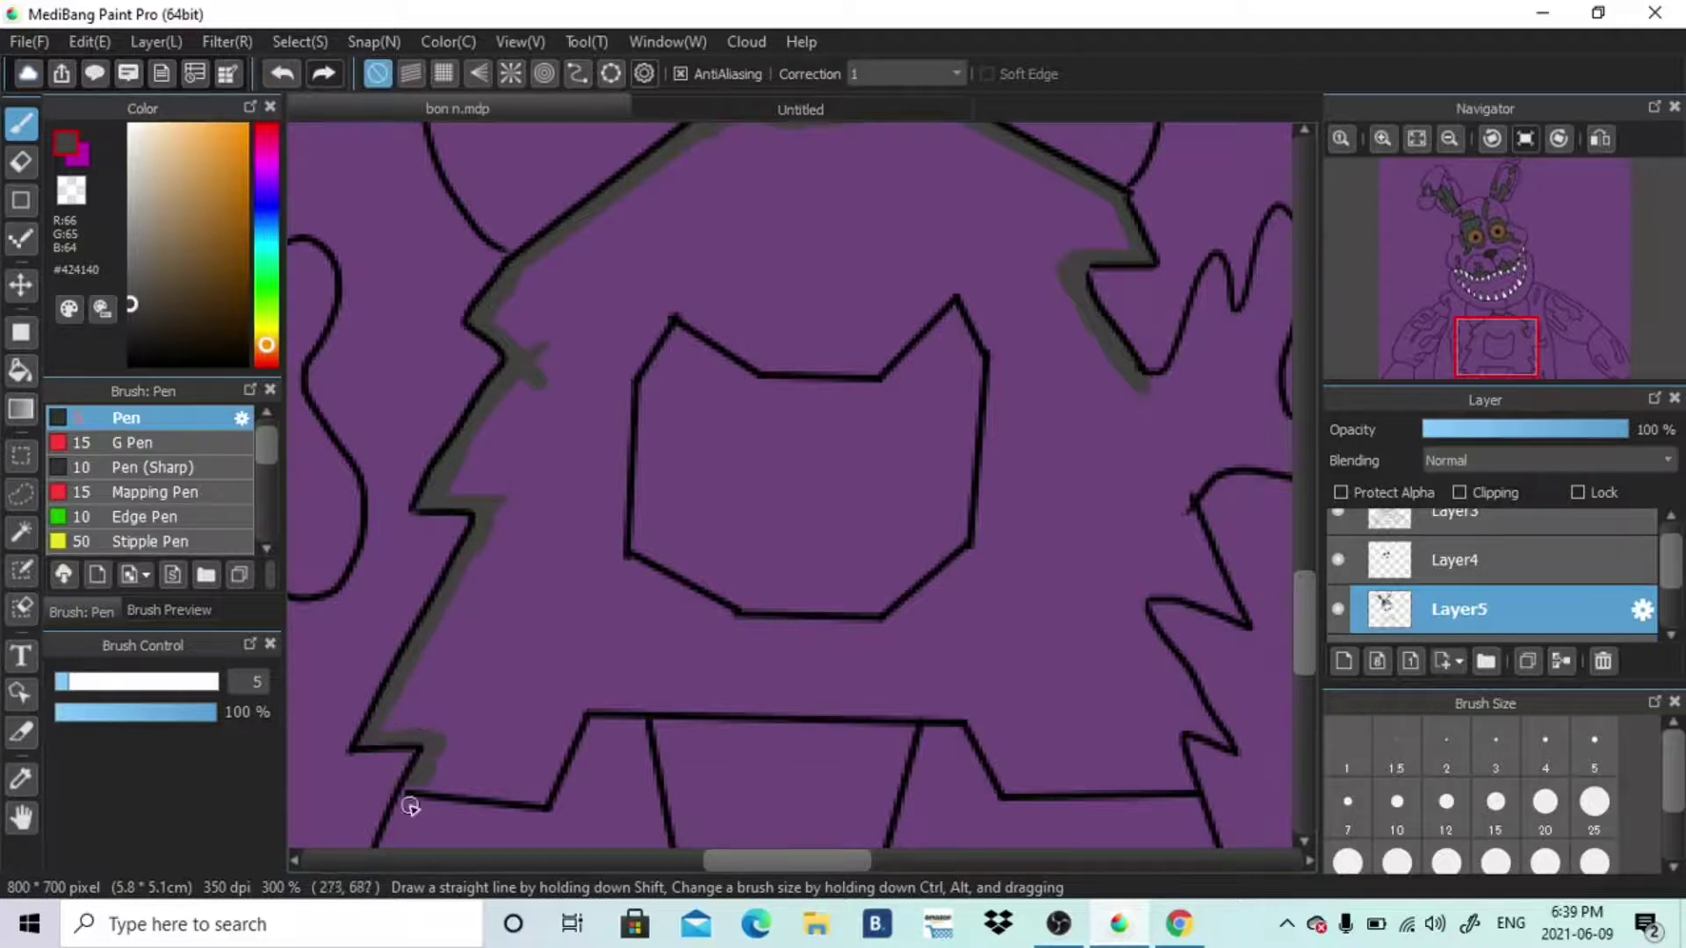
Fill the prongs and line the jagged right edge of the chest opening with dark grey
drag(814, 865, 857, 865)
drag(931, 364, 899, 367)
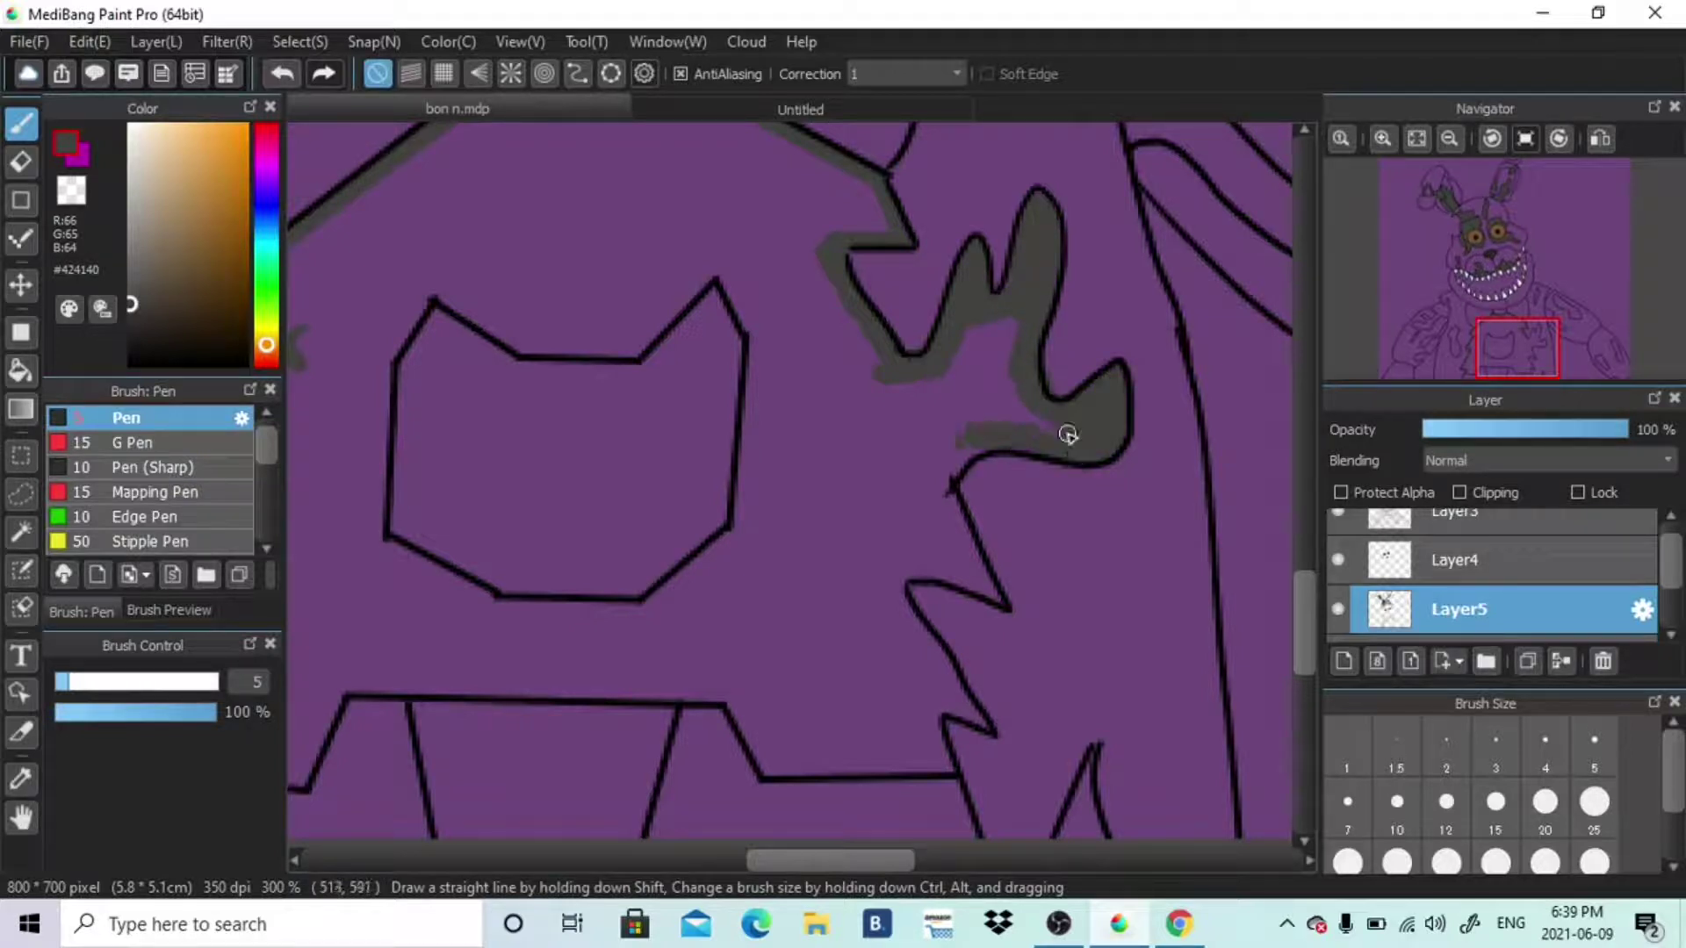
scroll(931, 564, down, 3)
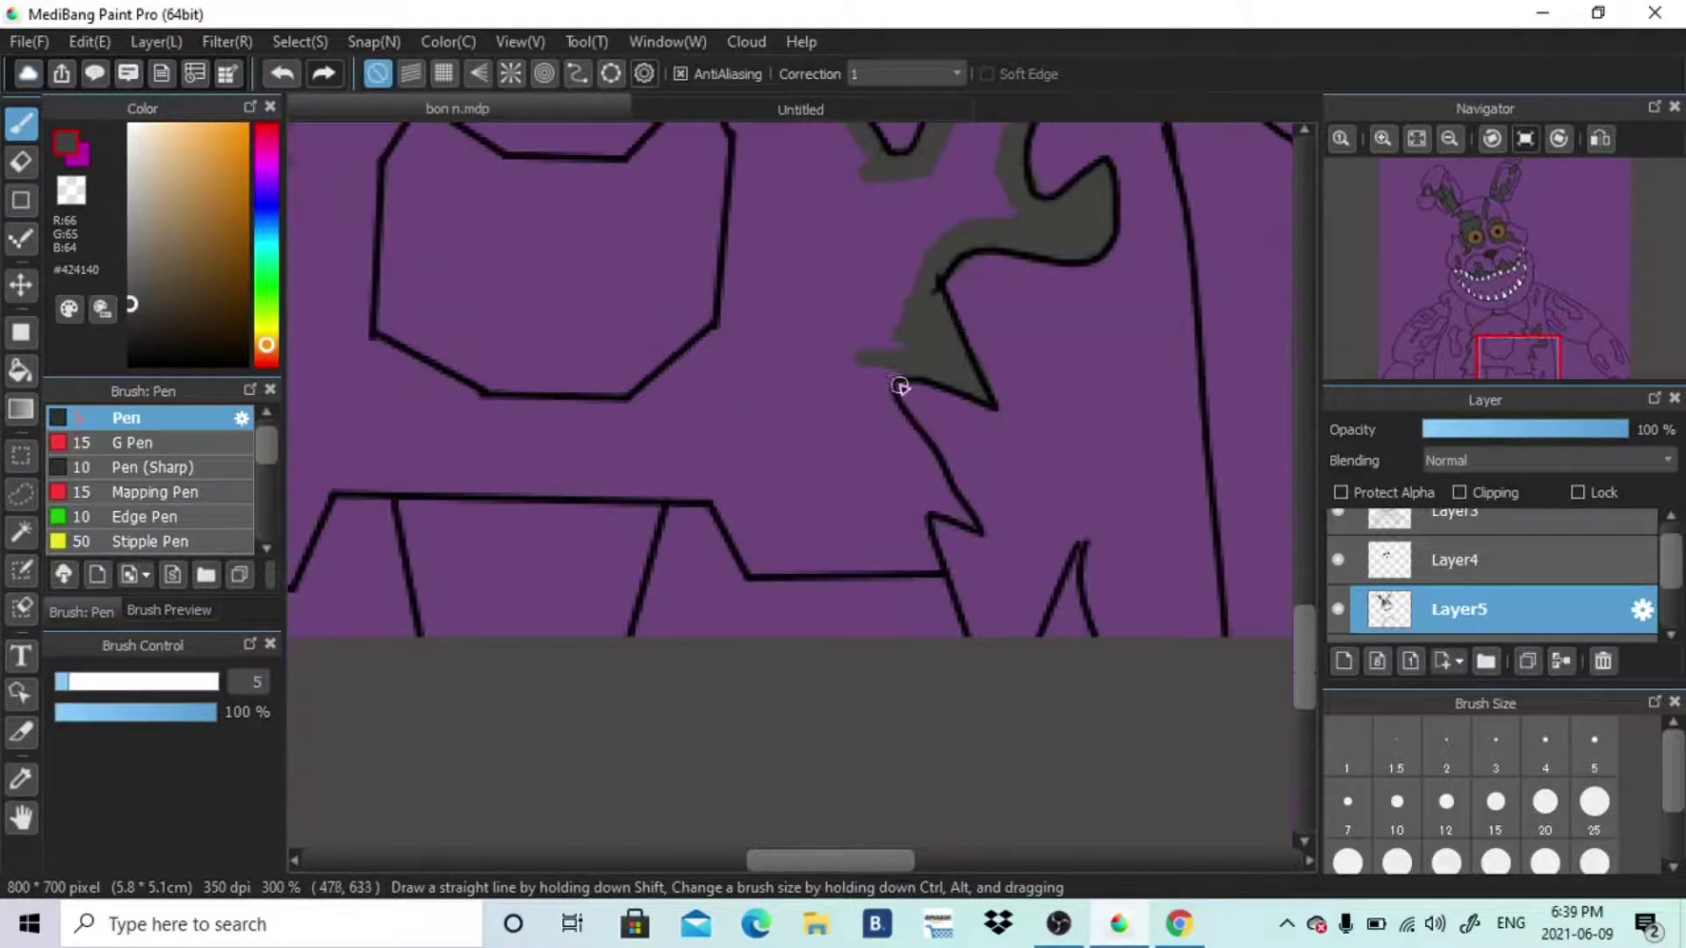
drag(904, 387, 917, 452)
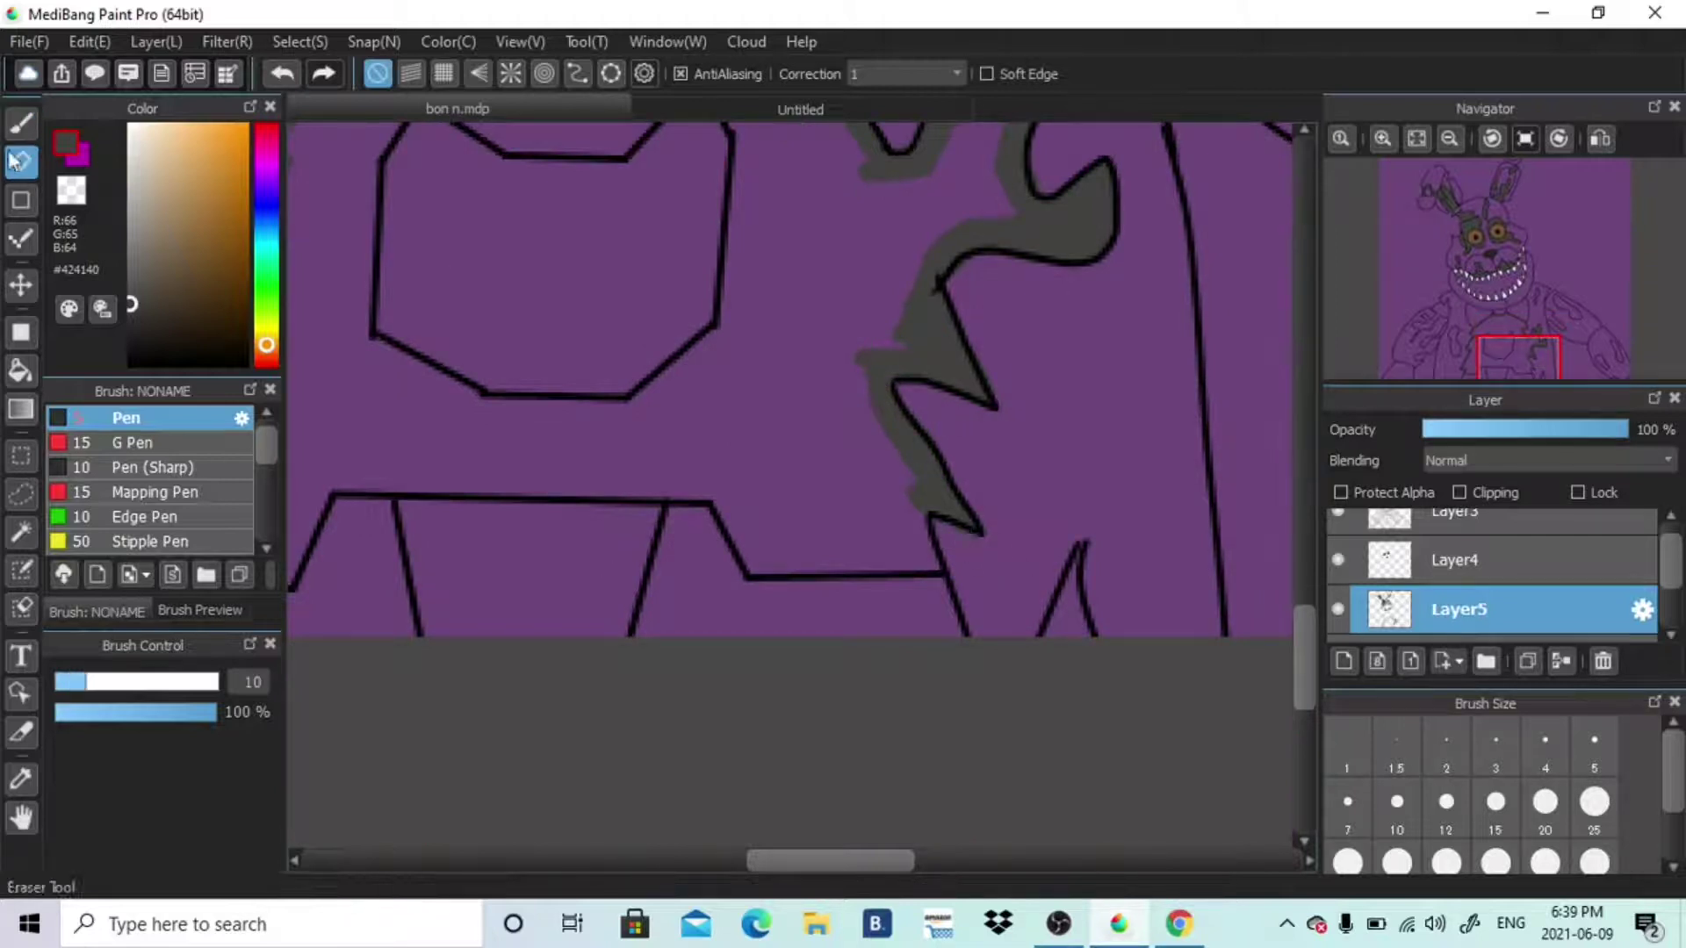
Thicken the dark grey band around the inside of the chest opening using a 15-pixel pen
drag(842, 865, 774, 868)
mouse_move(545, 539)
mouse_down()
mouse_move(554, 504)
mouse_move(521, 472)
mouse_move(600, 378)
mouse_move(662, 226)
mouse_up()
click(1496, 803)
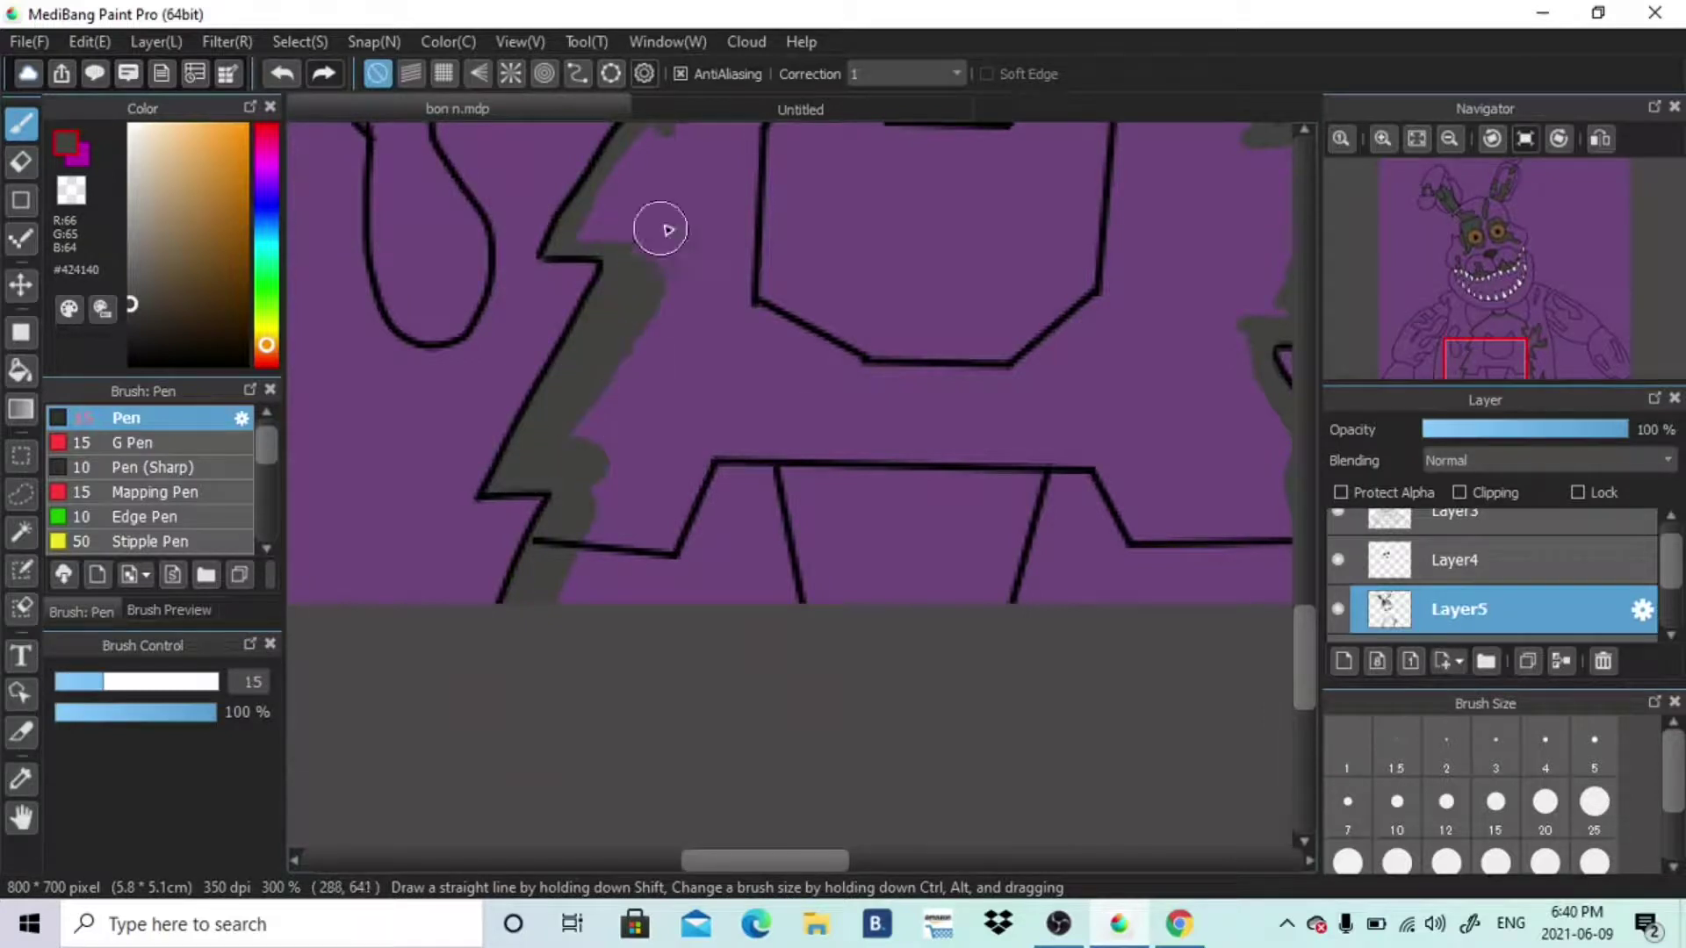
scroll(606, 613, up, 3)
mouse_move(606, 614)
mouse_down()
mouse_move(667, 474)
mouse_move(892, 259)
mouse_move(1148, 327)
mouse_move(1255, 571)
mouse_up()
mouse_move(436, 429)
mouse_down()
mouse_move(384, 463)
mouse_move(419, 467)
mouse_move(398, 553)
mouse_move(423, 664)
mouse_move(409, 649)
mouse_move(443, 694)
mouse_move(472, 626)
mouse_up()
drag(749, 861, 787, 879)
mouse_move(1045, 562)
mouse_down()
mouse_move(1122, 609)
mouse_move(1133, 568)
mouse_up()
drag(1304, 626, 1304, 665)
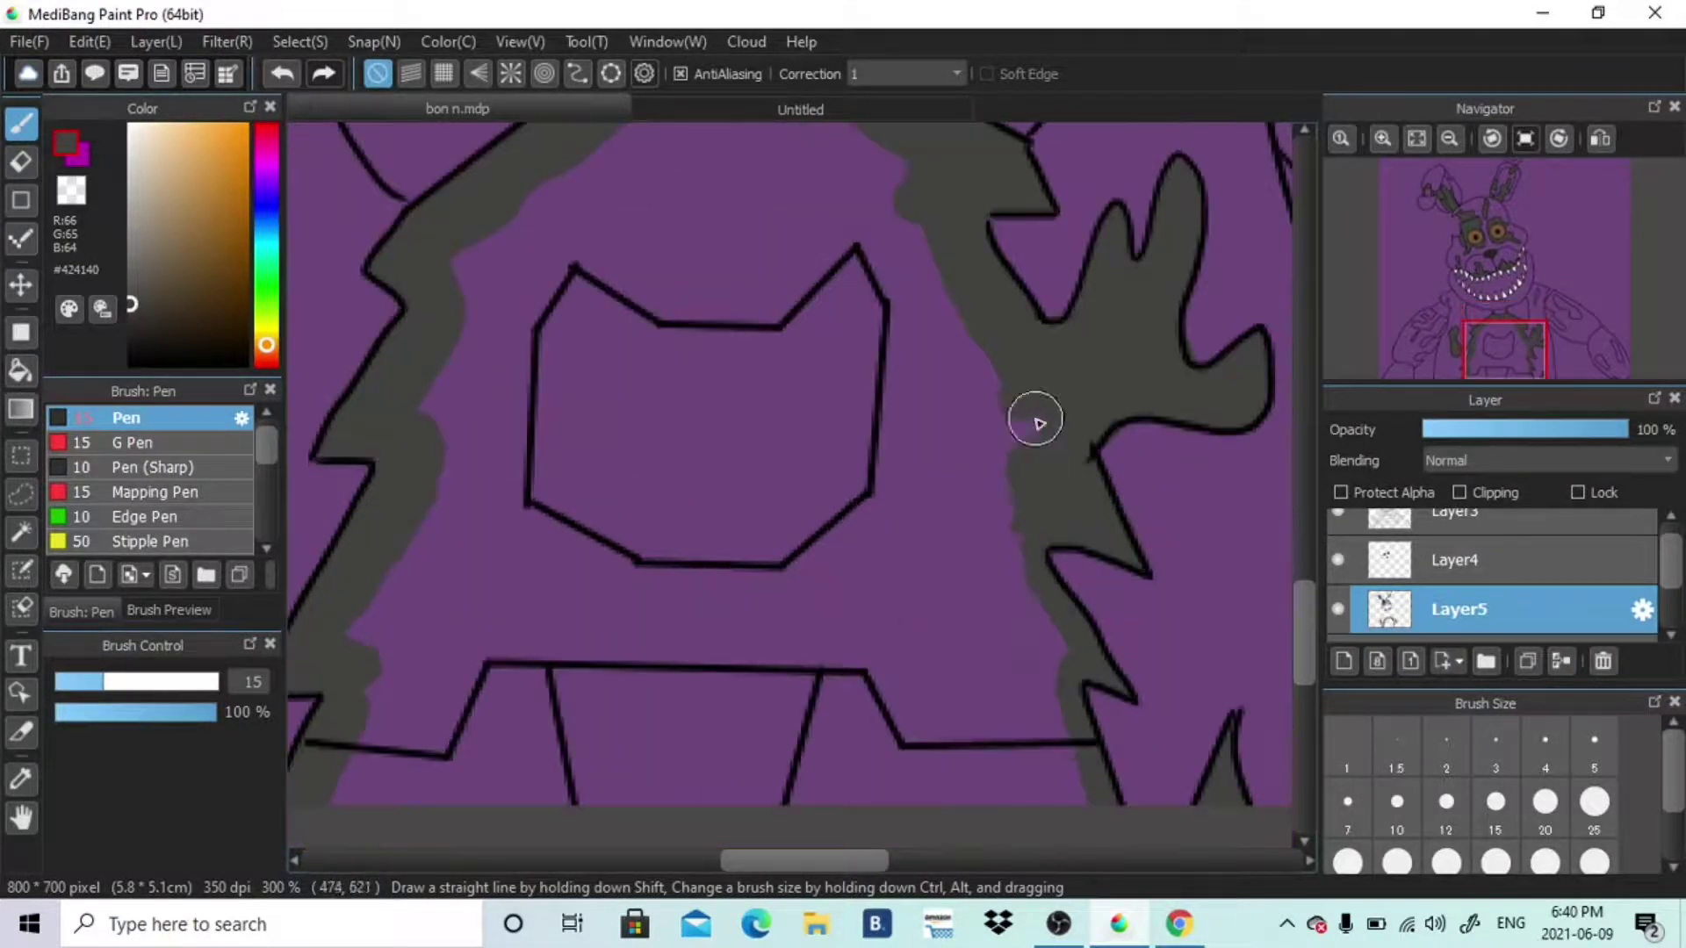
mouse_move(1036, 420)
mouse_down()
mouse_move(1033, 672)
mouse_move(1088, 781)
mouse_up()
Fill the rest of the chest opening with dark grey using a 25-pixel pen
double_click(1449, 139)
click(1594, 802)
mouse_move(743, 308)
mouse_down()
mouse_move(578, 660)
mouse_move(598, 594)
mouse_move(779, 289)
mouse_move(858, 358)
mouse_move(935, 591)
mouse_up()
Fill the branching tear on the left shoulder and upper arm with dark grey using a 7-pixel pen
drag(1498, 346, 1444, 327)
triple_click(1383, 139)
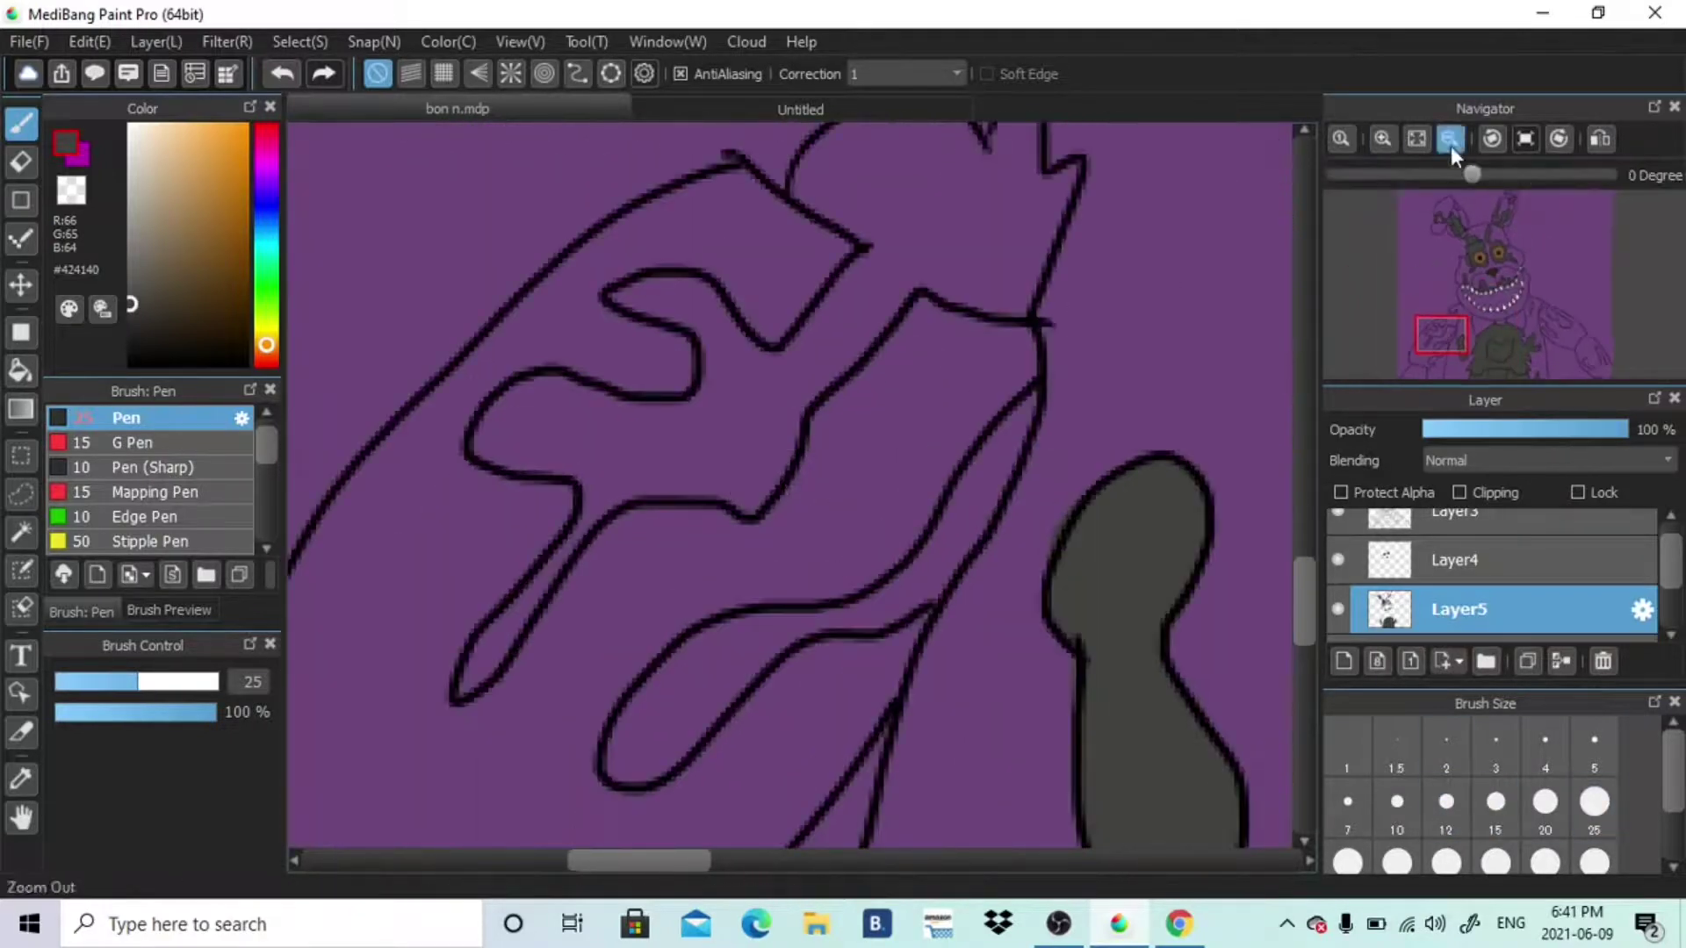
click(1450, 140)
click(1451, 317)
click(1347, 802)
mouse_move(840, 447)
mouse_down()
mouse_move(850, 384)
mouse_move(886, 478)
mouse_up()
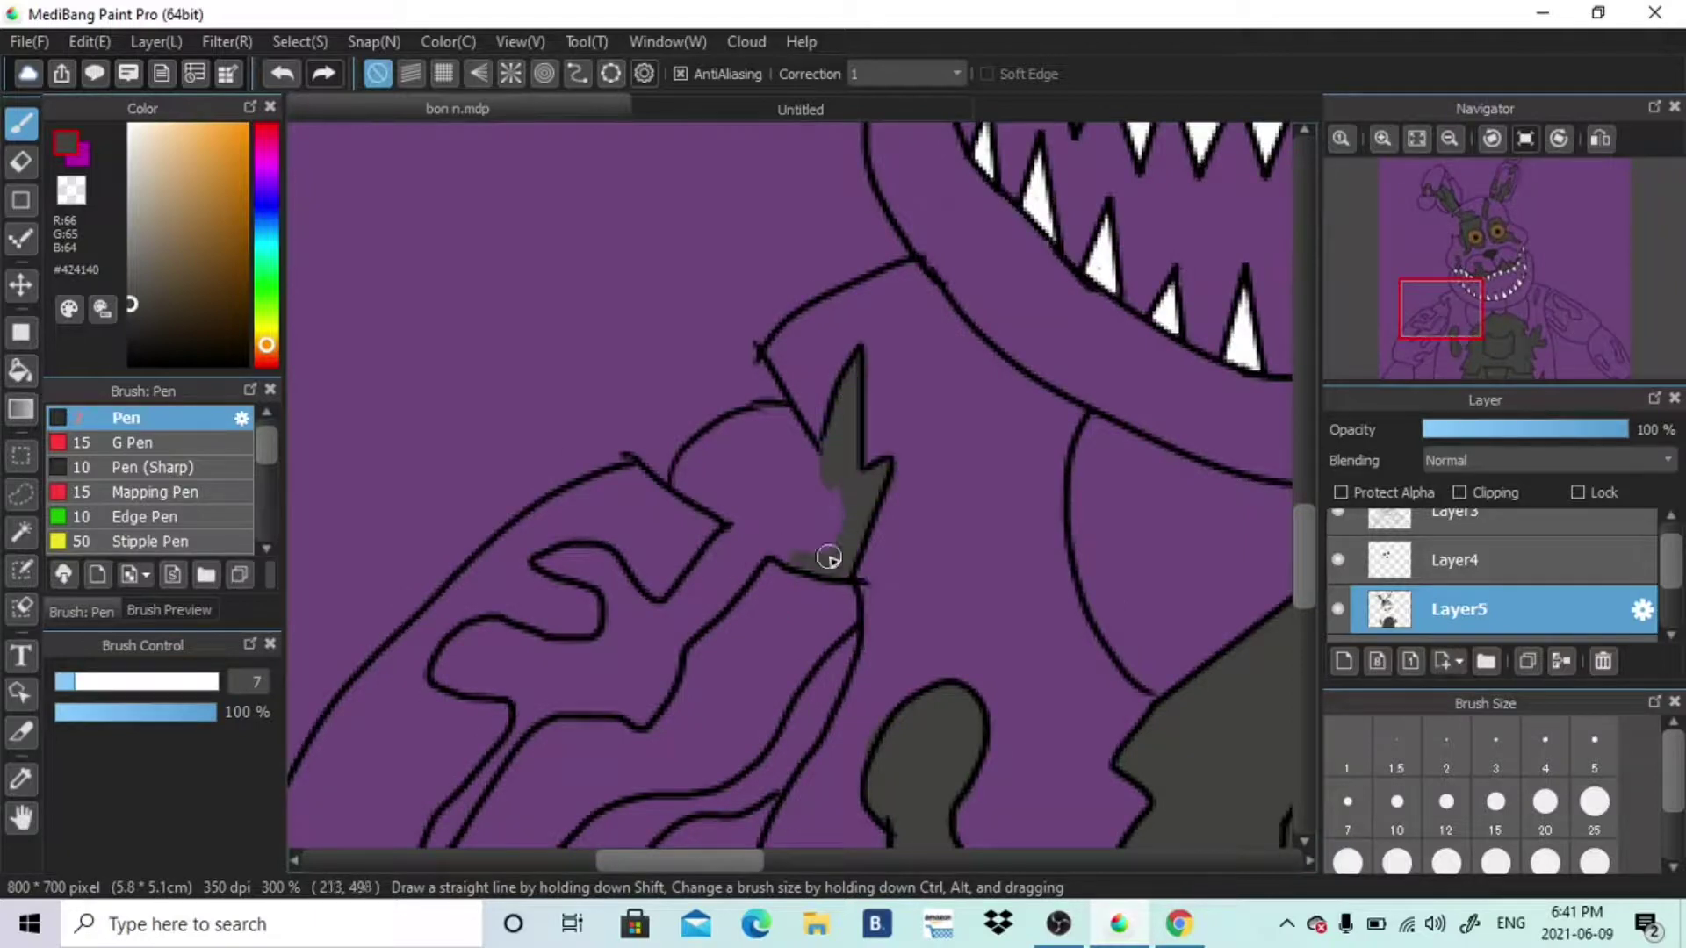
mouse_move(722, 437)
mouse_down()
mouse_move(714, 482)
mouse_move(749, 501)
mouse_move(817, 493)
mouse_up()
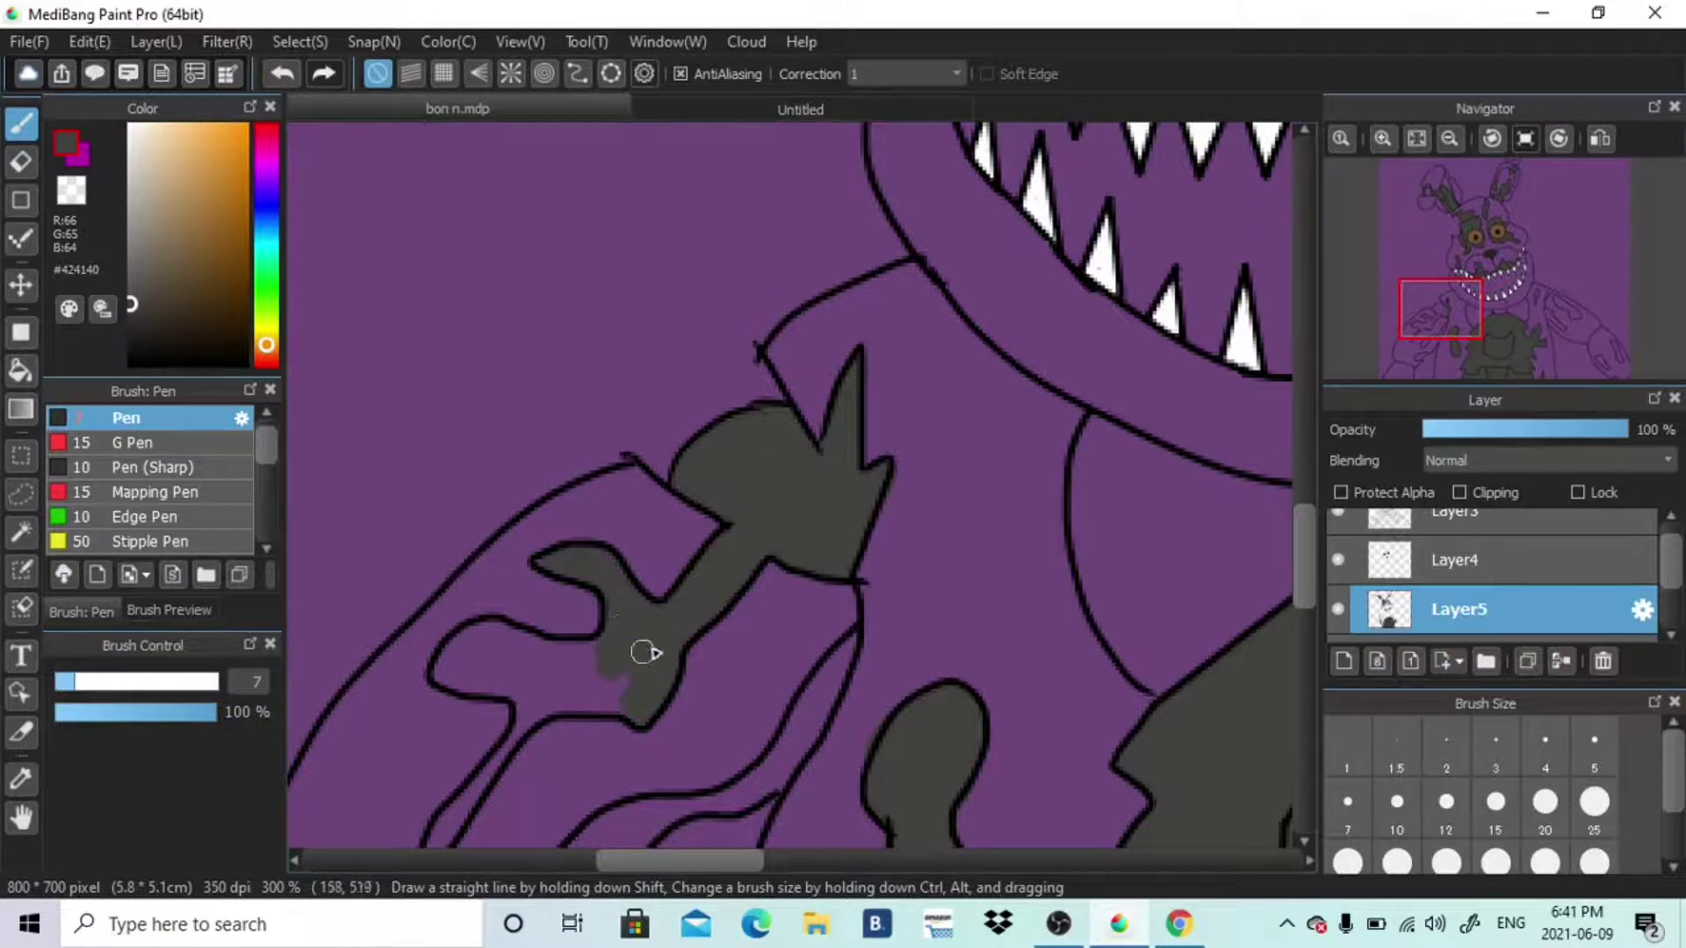
Fill the long curved tear and the smaller tear below it on the left arm with dark grey
drag(1434, 309, 1433, 325)
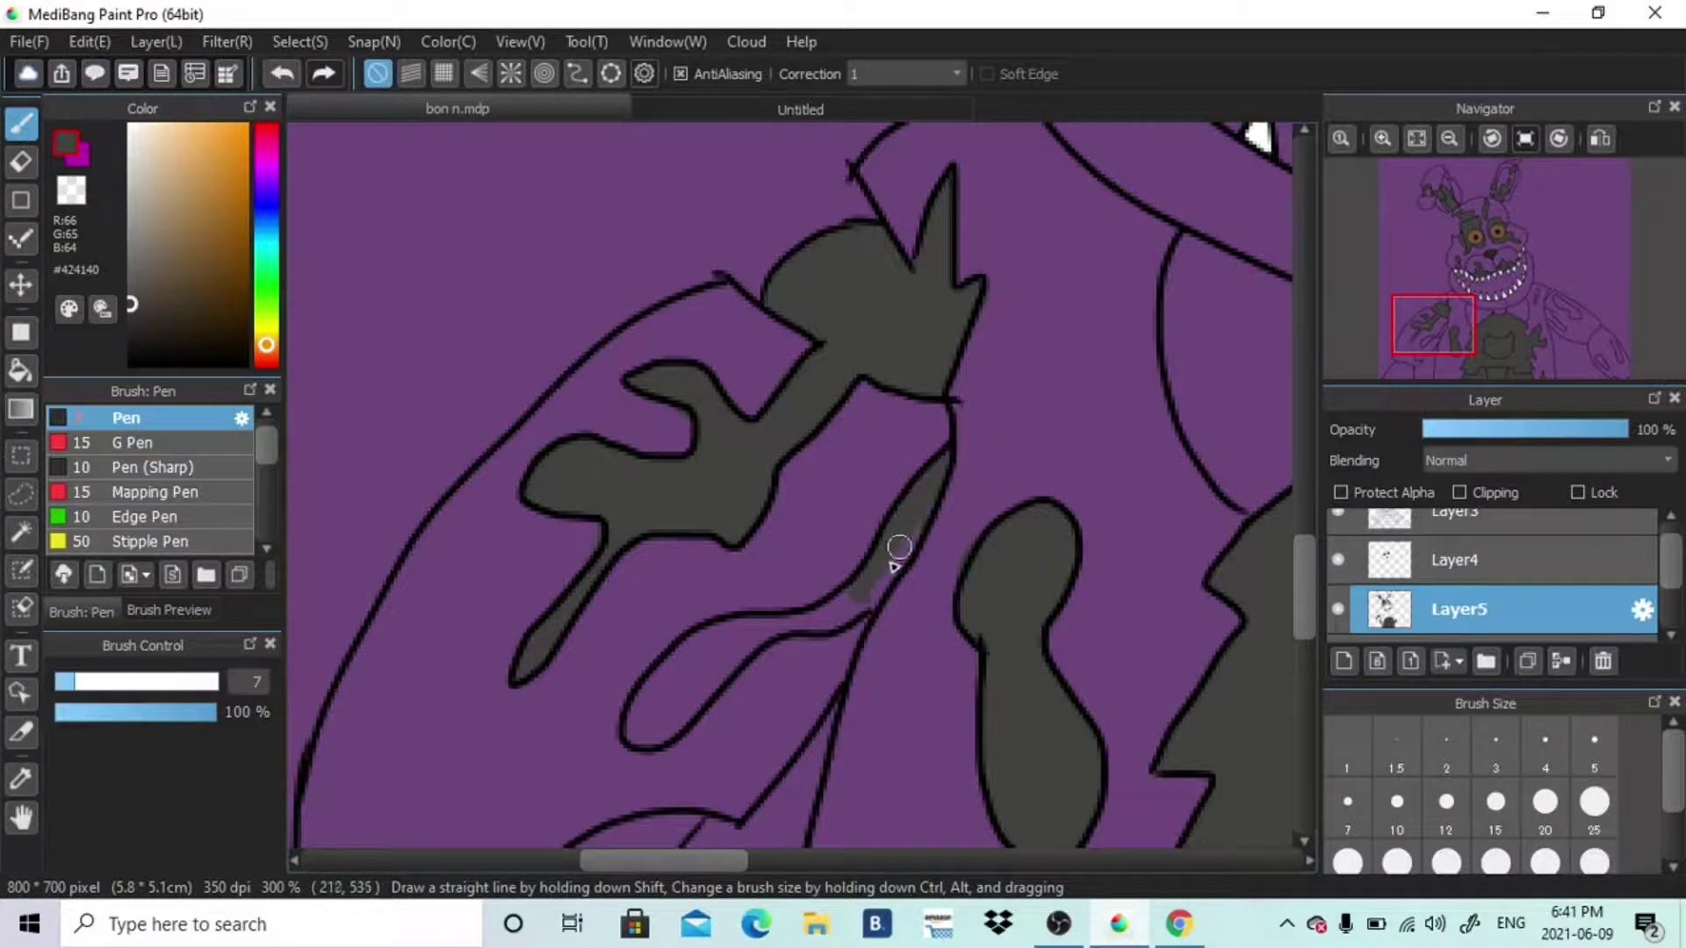
drag(790, 624, 634, 730)
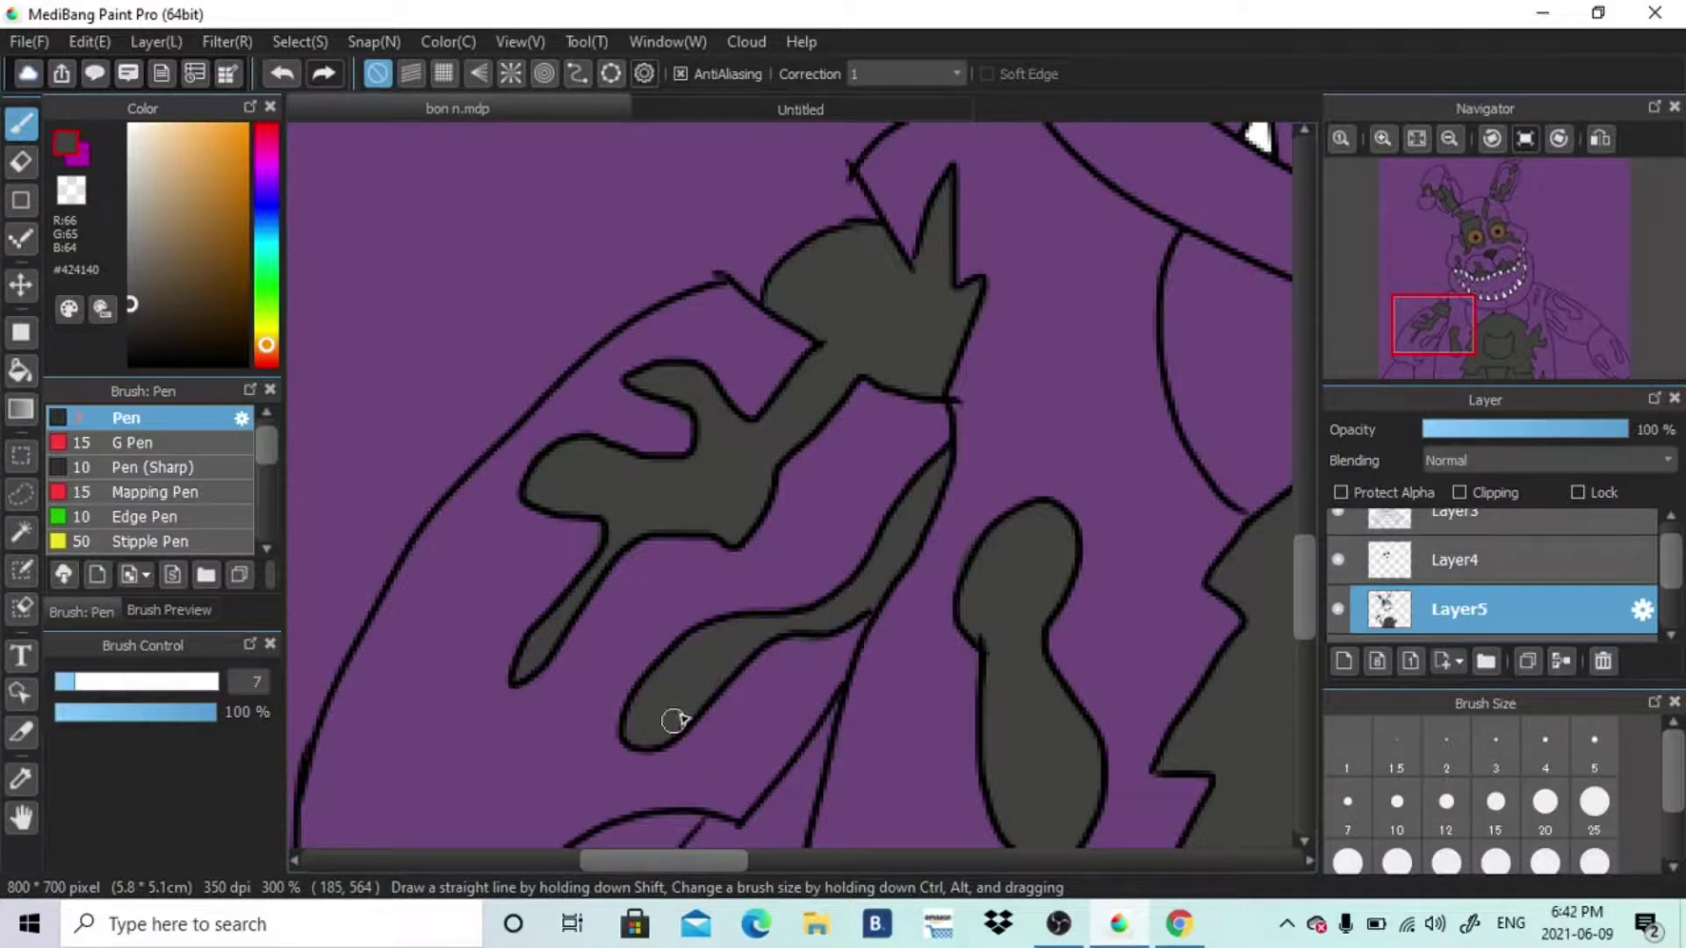
scroll(1291, 406, down, 3)
scroll(1291, 407, left, 1)
mouse_move(782, 437)
mouse_down()
mouse_move(825, 413)
mouse_move(808, 522)
mouse_up()
Fill the narrow slit beside the right shoulder and the large tear on the right upper arm with dark grey
scroll(838, 438, up, 8)
scroll(838, 438, right, 10)
drag(881, 862, 920, 862)
mouse_move(874, 580)
mouse_down()
mouse_move(828, 555)
mouse_move(948, 660)
mouse_move(971, 653)
mouse_move(1094, 721)
mouse_move(1054, 766)
mouse_up()
Fill the tear along the inner right upper arm and the tears on the right forearm with dark grey
scroll(1054, 766, down, 5)
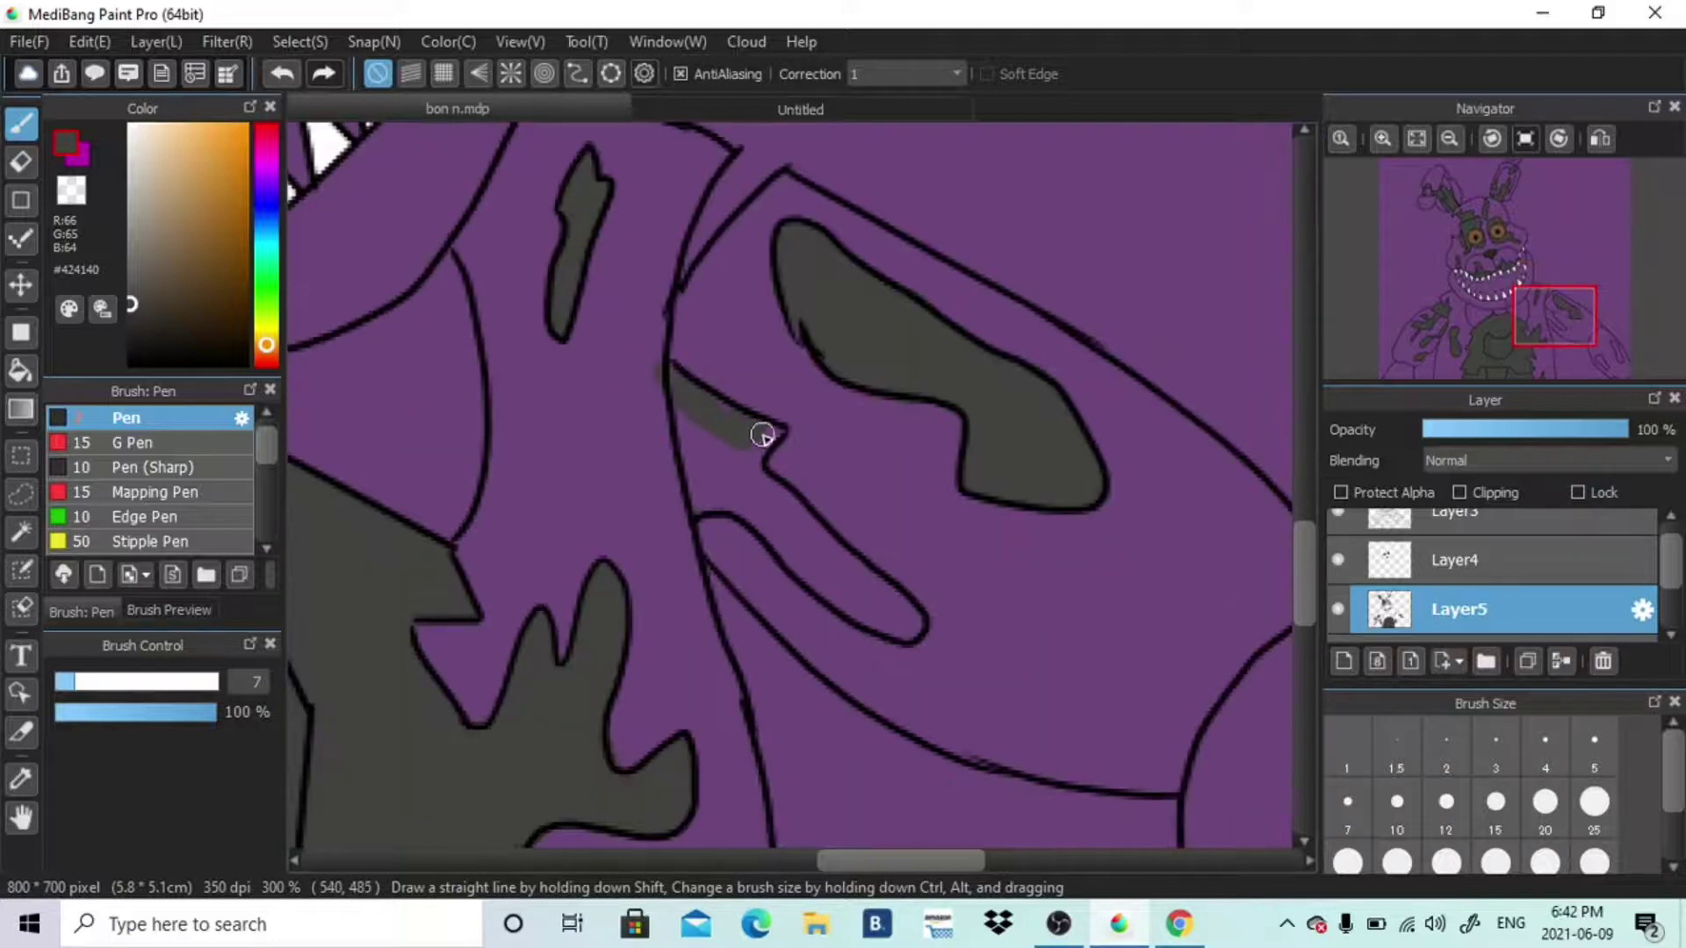
mouse_move(686, 410)
mouse_down()
mouse_move(813, 532)
mouse_move(804, 575)
mouse_up()
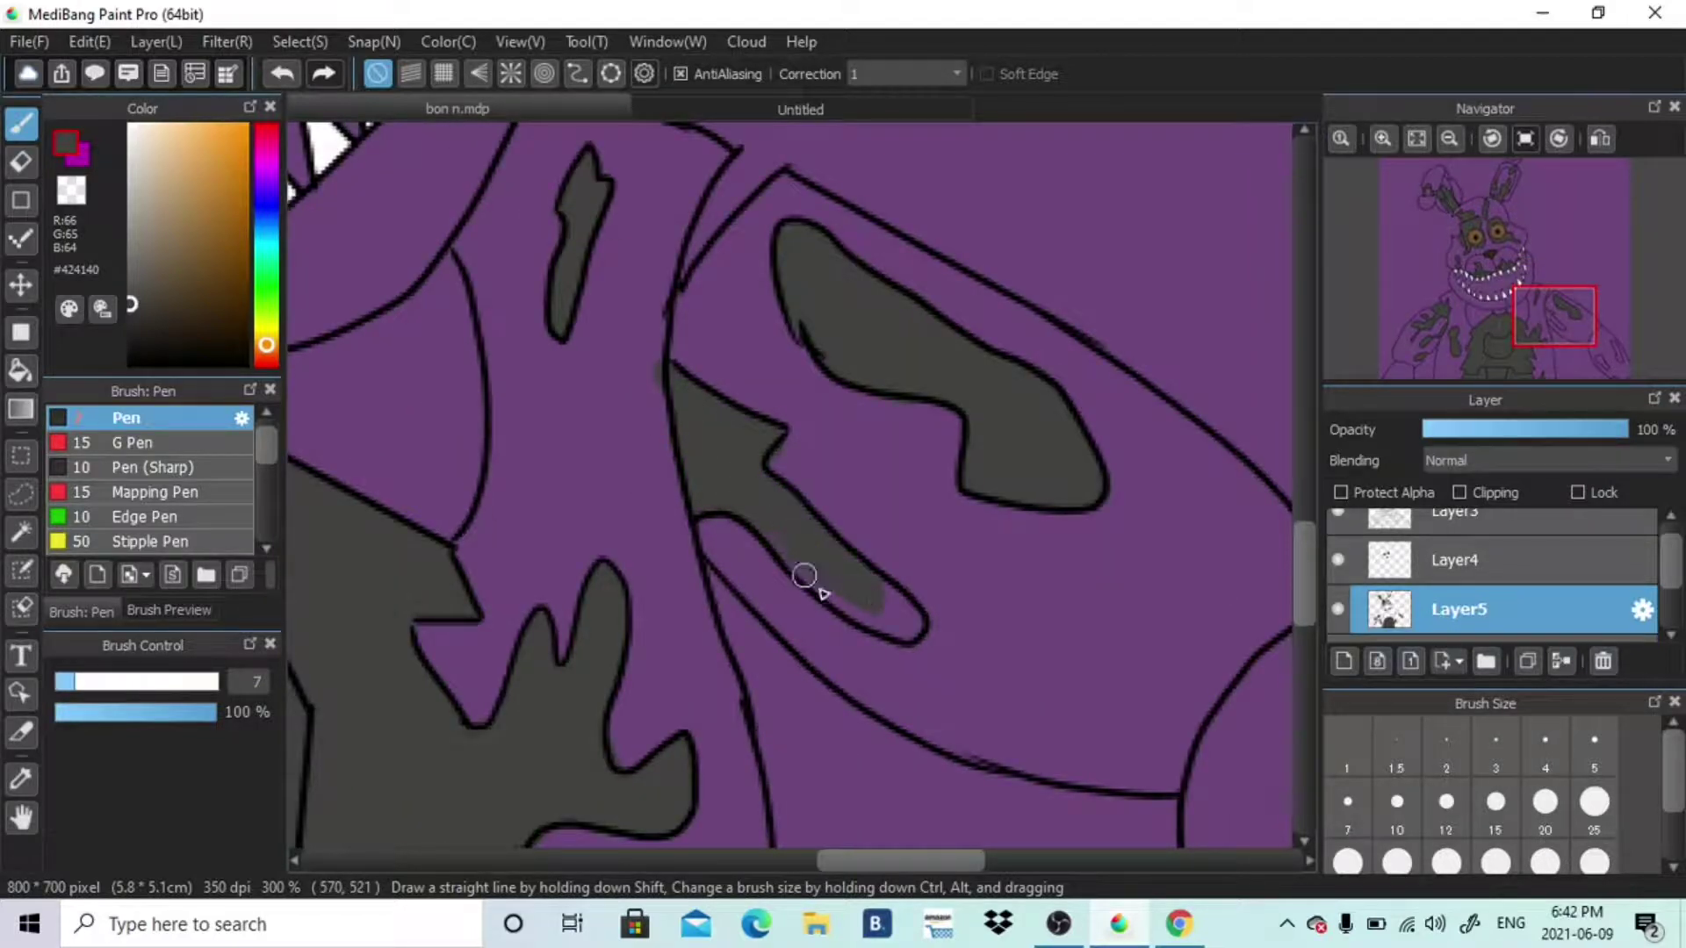
drag(1554, 355, 1594, 353)
mouse_move(920, 391)
mouse_down()
mouse_move(940, 390)
mouse_move(953, 429)
mouse_up()
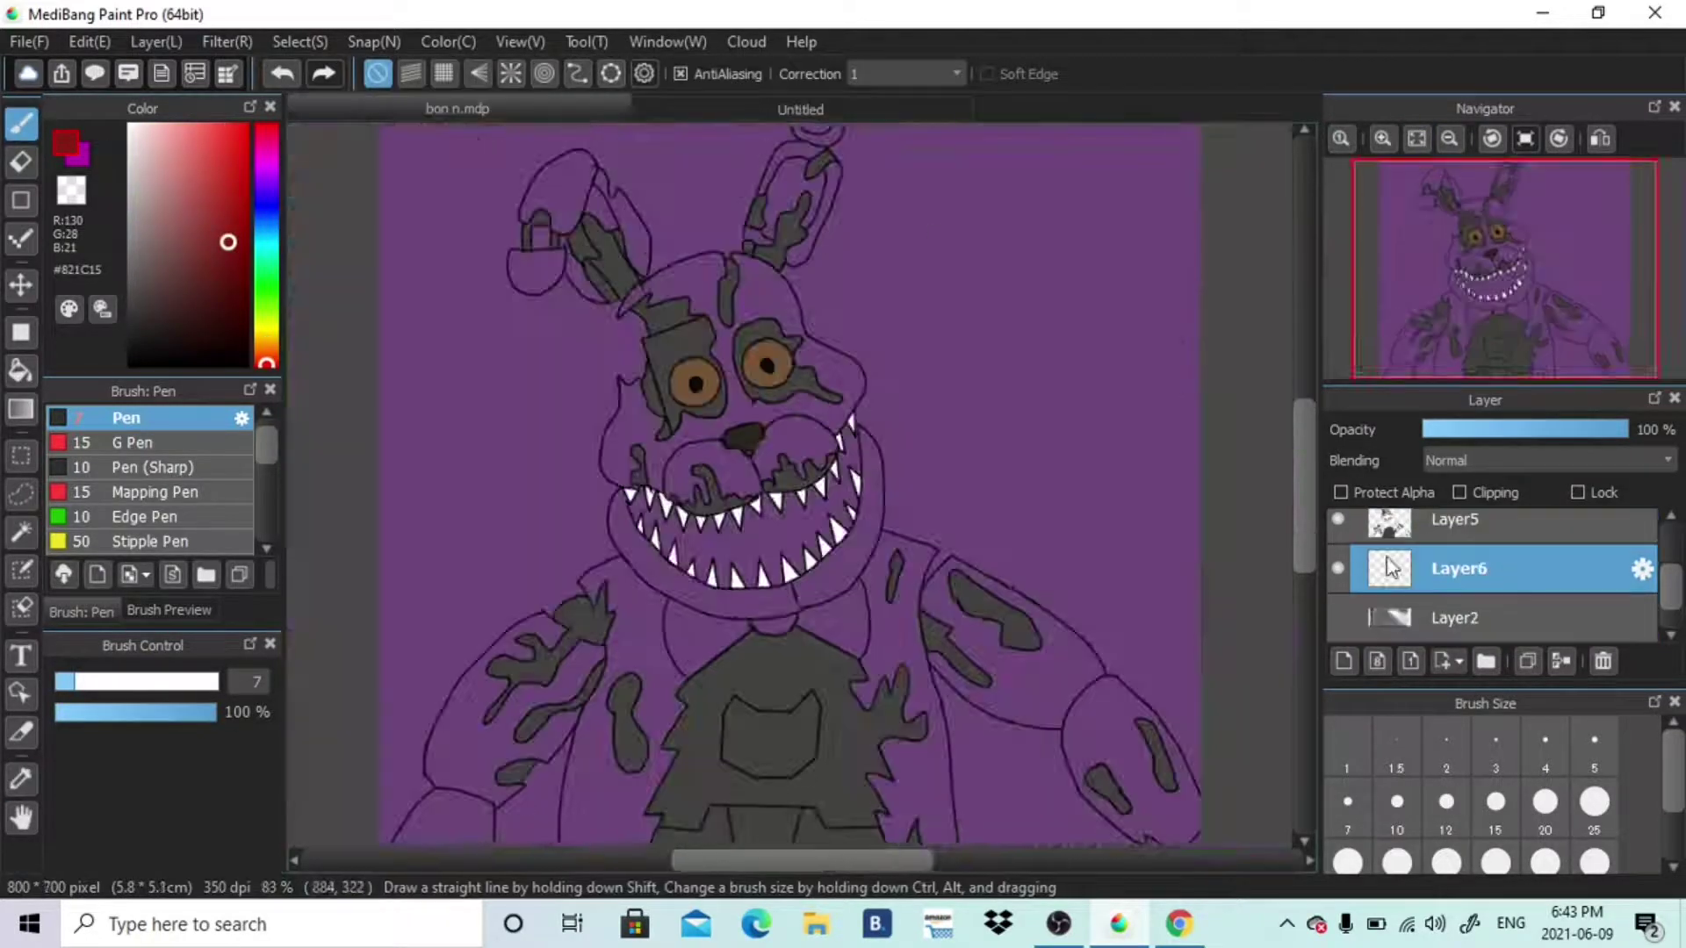
Fill the bow tie with dark red #821C15 on Layer6, edging with a 7-pixel pen and filling with a 15-pixel pen
scroll(626, 504, up, 5)
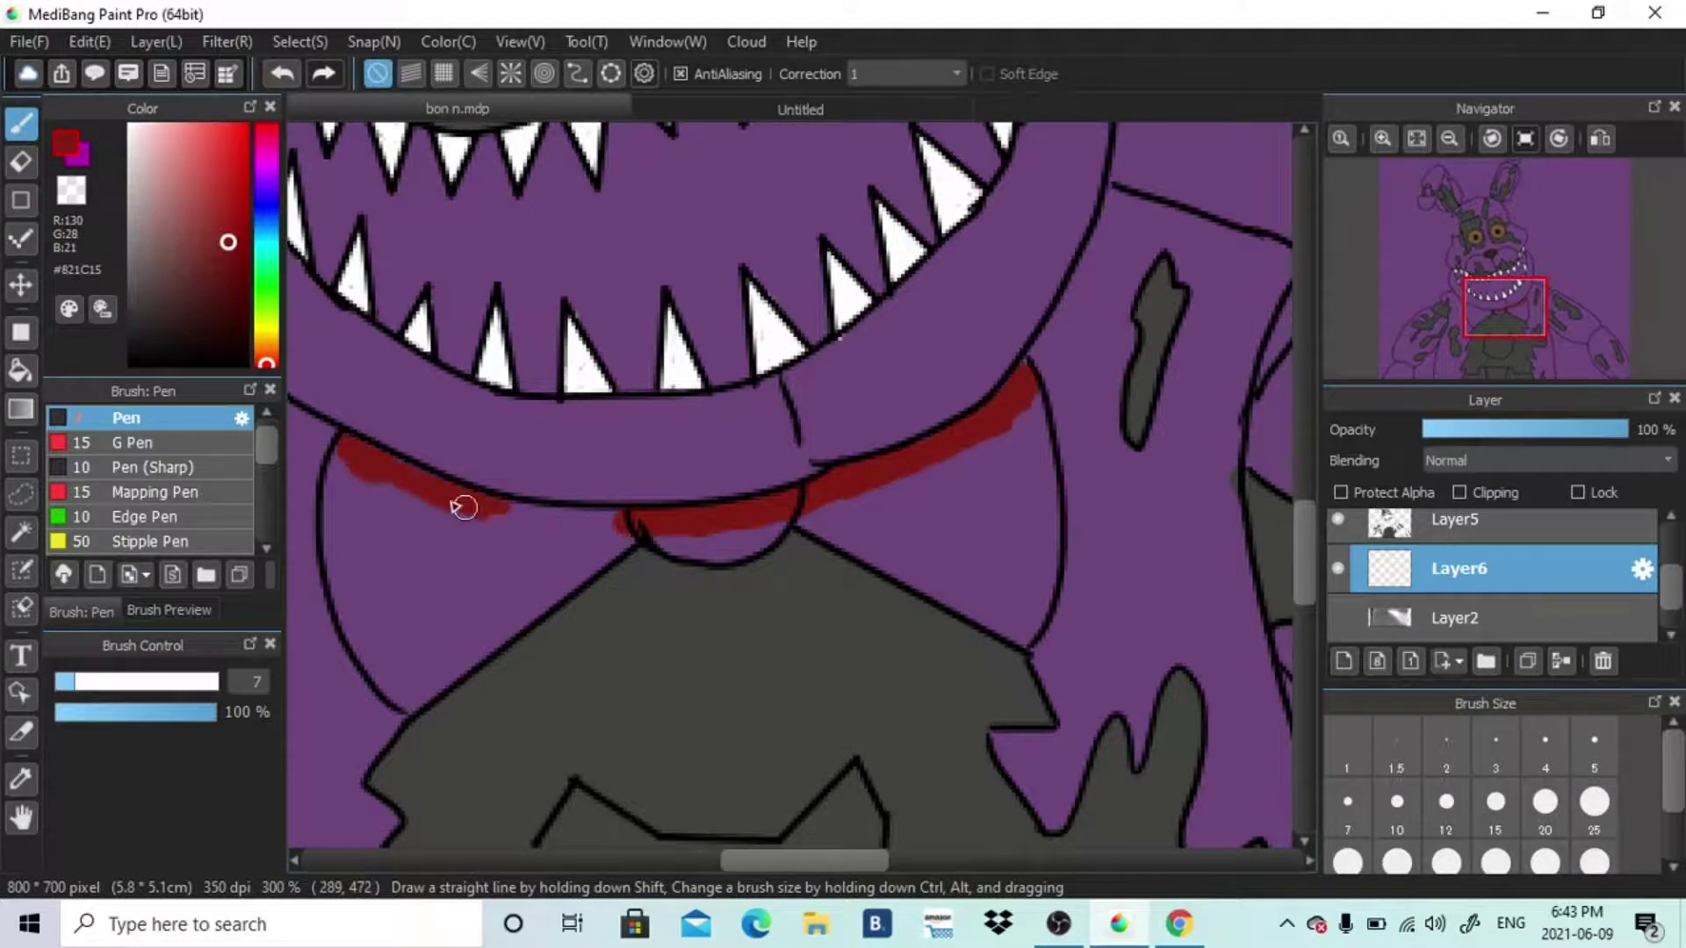
drag(463, 508, 533, 514)
drag(334, 485, 350, 610)
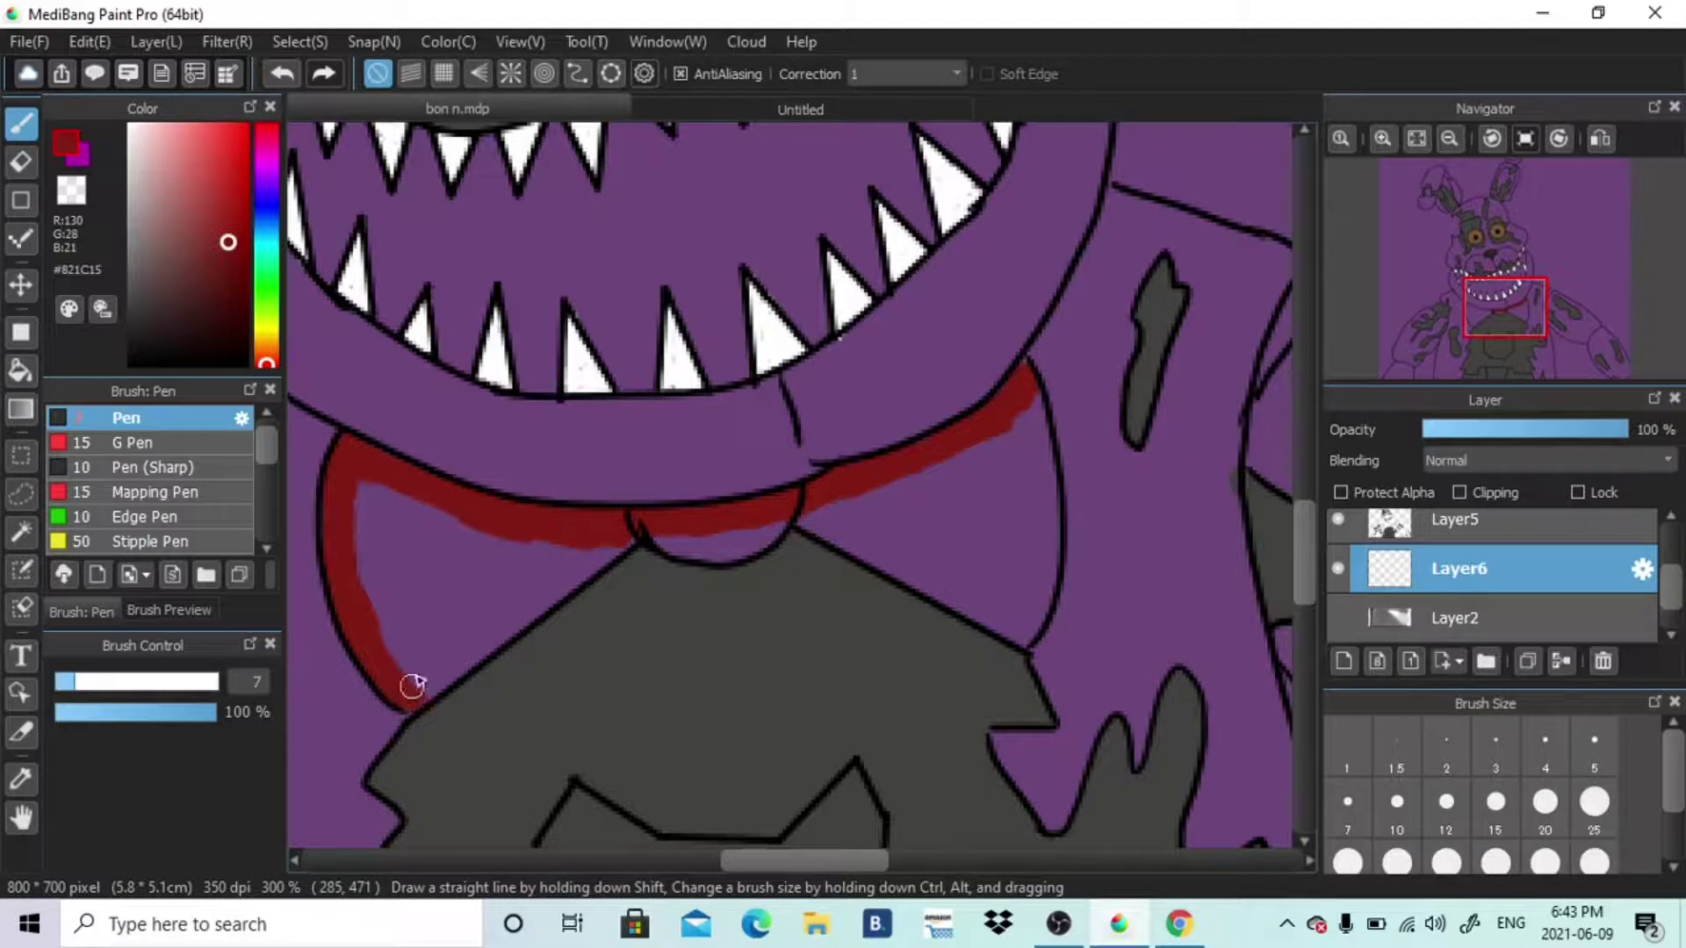
drag(417, 700, 668, 537)
mouse_move(768, 527)
mouse_down()
mouse_move(982, 623)
mouse_move(1046, 478)
mouse_move(1020, 575)
mouse_up()
click(1495, 802)
mouse_move(992, 461)
mouse_down()
mouse_move(839, 524)
mouse_move(1001, 509)
mouse_up()
mouse_move(364, 487)
mouse_down()
mouse_move(387, 551)
mouse_move(392, 516)
mouse_move(495, 592)
mouse_move(478, 625)
mouse_up()
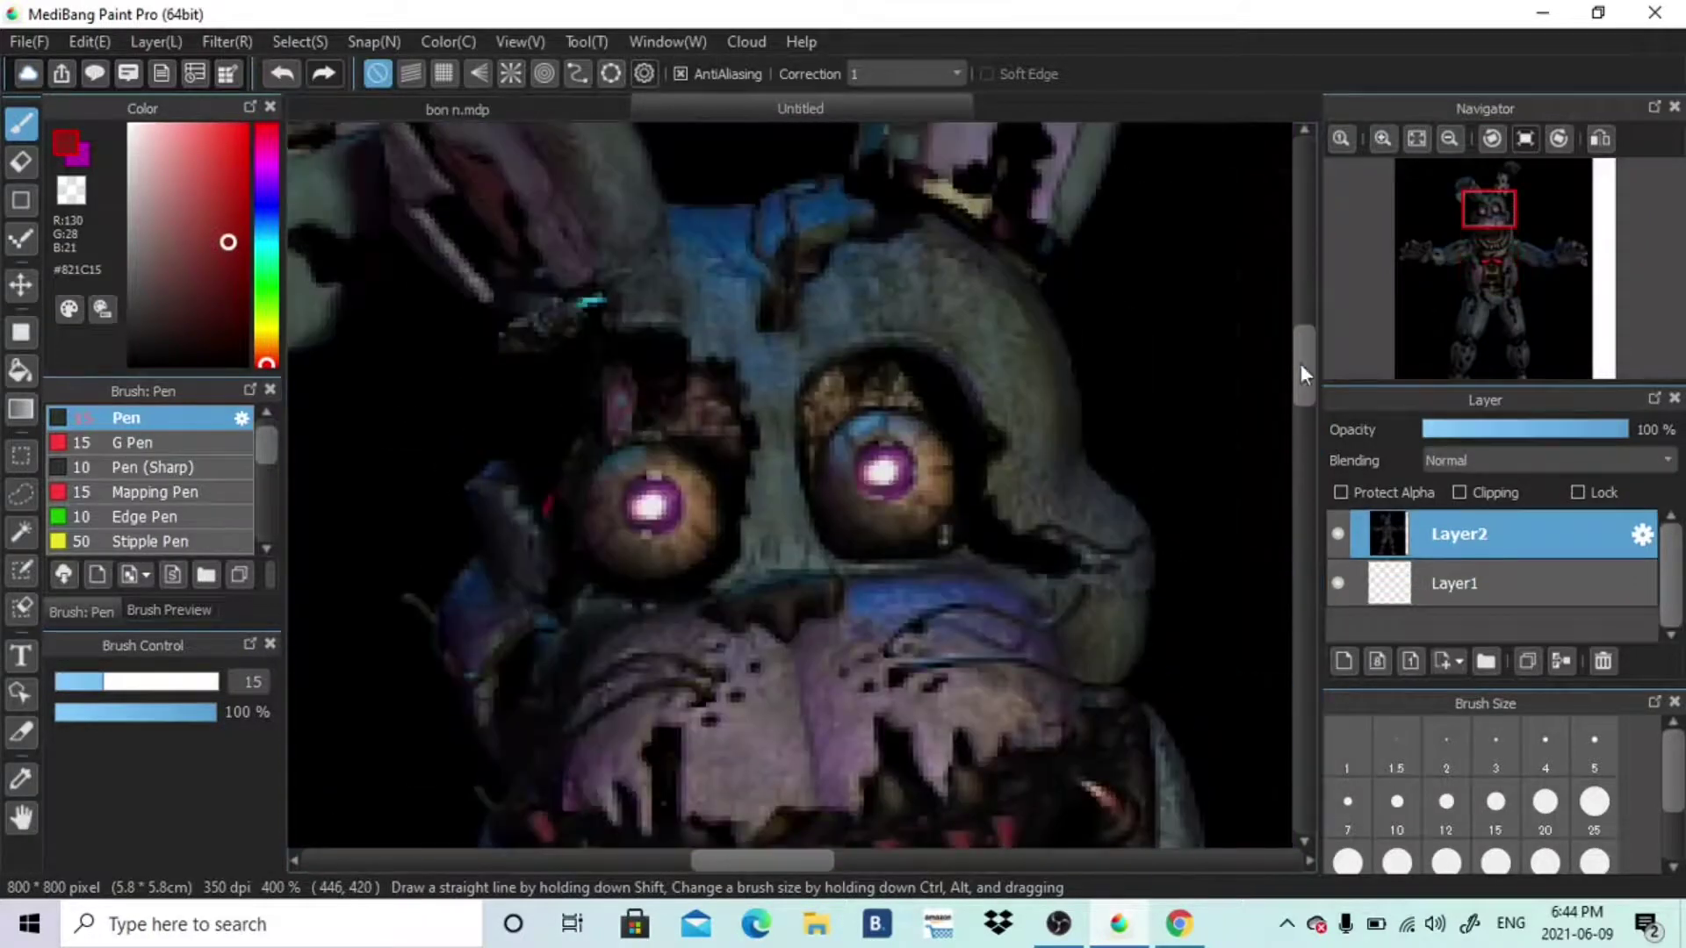
Sample the mauve #675A65 from the reference image, try it on the left half of the muzzle and undo the stroke
key(i)
click(747, 744)
key(b)
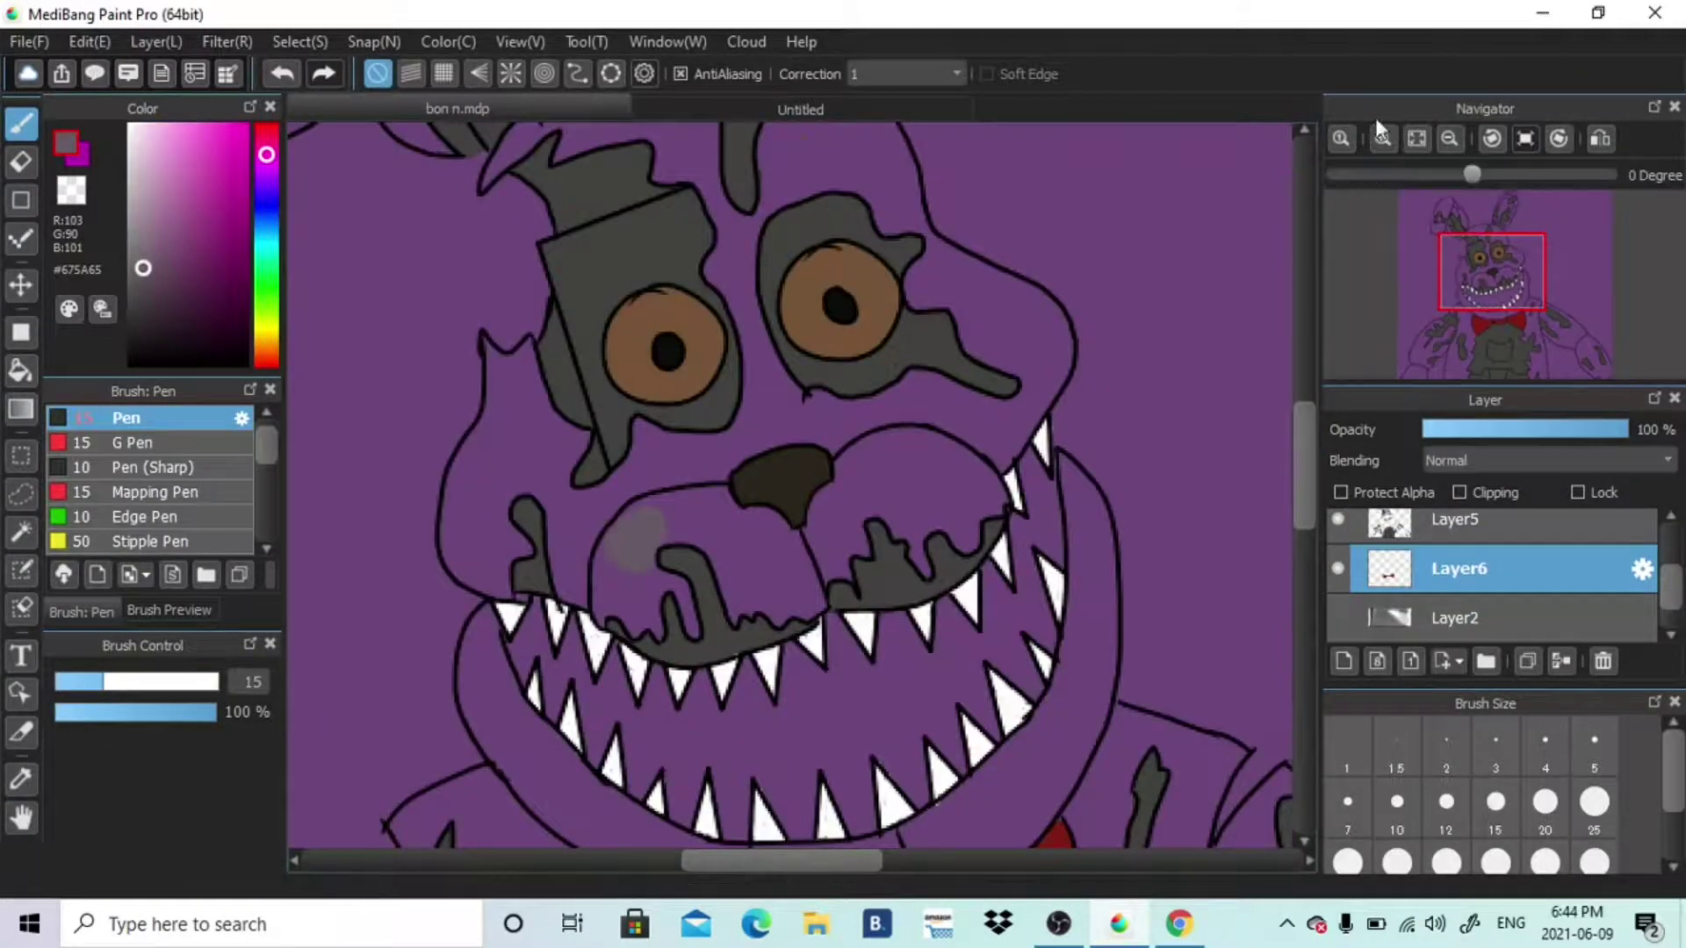
scroll(703, 312, up, 2)
drag(742, 254, 703, 313)
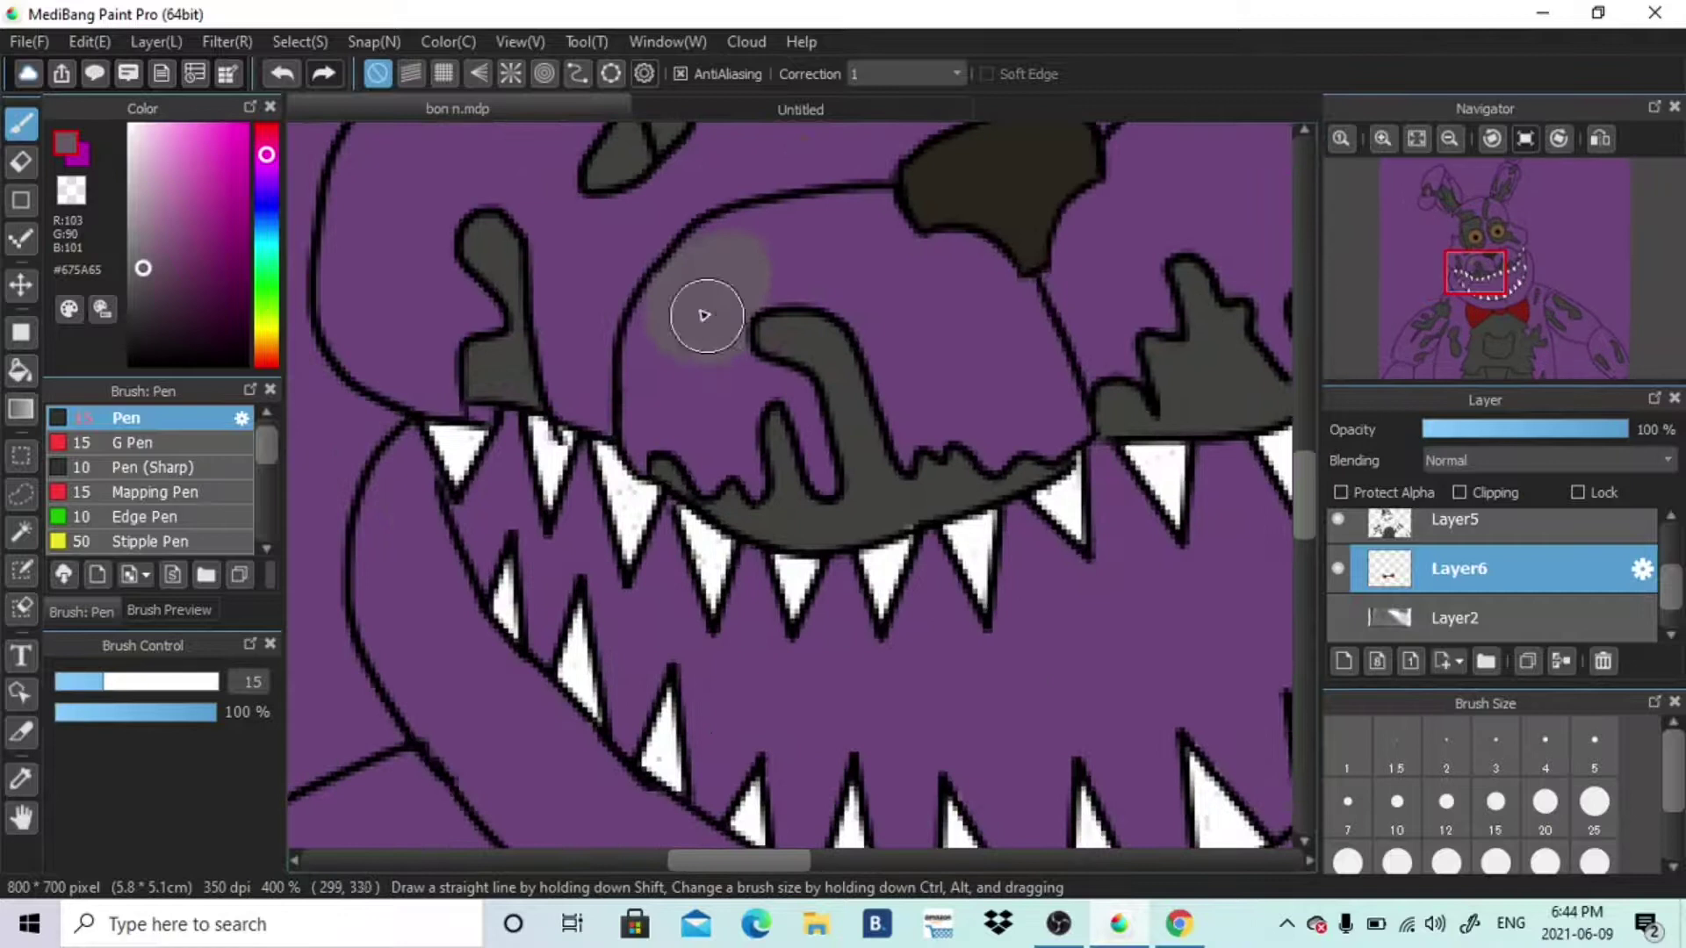
key(ctrl+z)
Sample the dark grey #454549 for the muzzle from the reference image and return to the drawing with the pen
click(817, 109)
key(i)
click(651, 644)
click(650, 644)
click(642, 639)
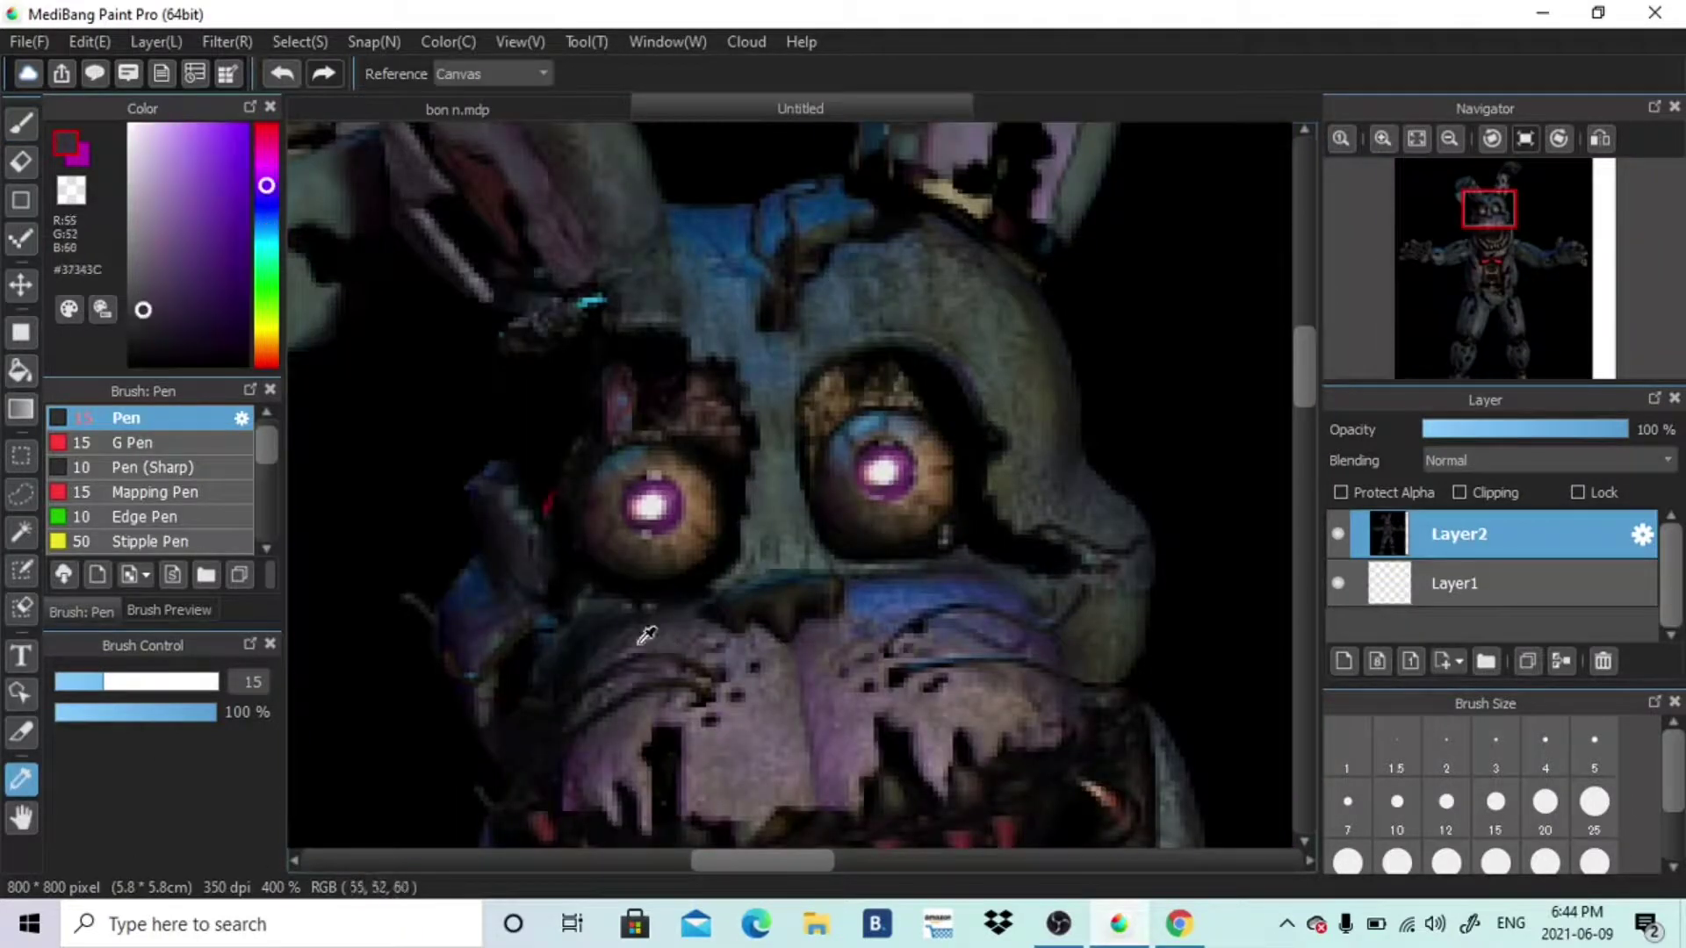
click(984, 695)
click(21, 124)
click(381, 105)
Fill both halves of the muzzle with the grey #454549 using the 15-pixel pen
mouse_move(685, 307)
mouse_down()
mouse_move(671, 376)
mouse_move(772, 478)
mouse_move(1106, 346)
mouse_move(672, 311)
mouse_up()
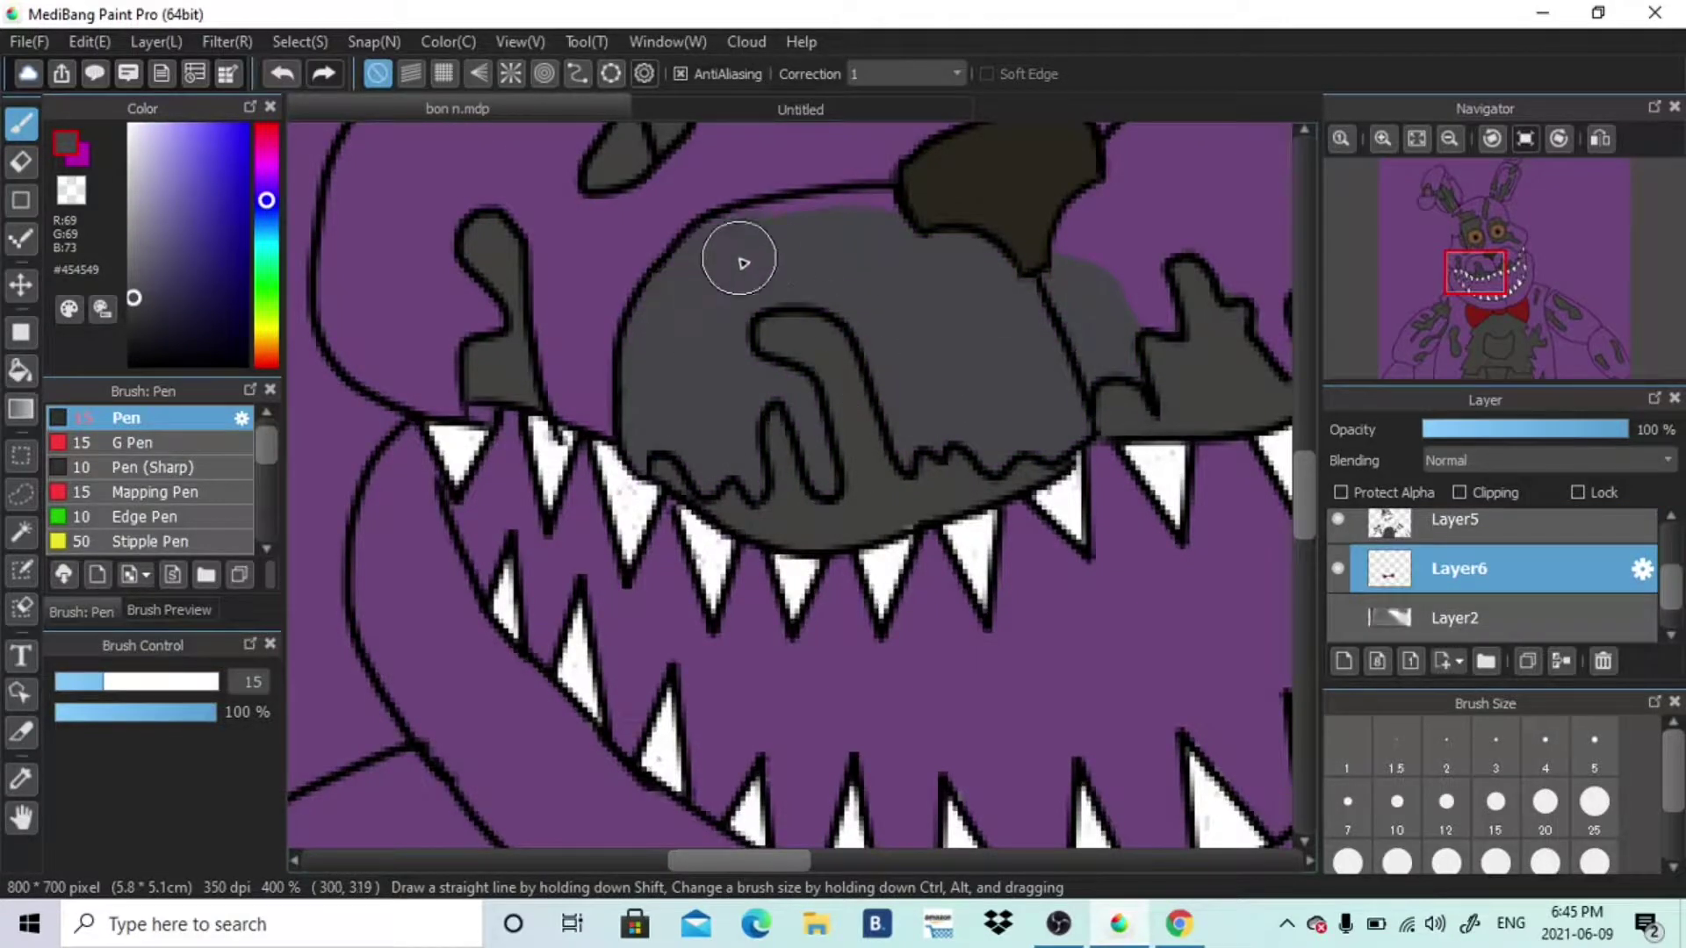
drag(771, 868, 839, 868)
drag(1305, 493, 1305, 462)
mouse_move(648, 403)
mouse_down()
mouse_move(743, 349)
mouse_move(836, 338)
mouse_move(934, 441)
mouse_move(907, 533)
mouse_move(662, 462)
mouse_up()
Paint the inner areas of both ears with the same grey and erase the overspill on the left ear
scroll(662, 463, up, 5)
mouse_move(738, 404)
mouse_down()
mouse_move(612, 634)
mouse_move(771, 662)
mouse_move(816, 477)
mouse_move(734, 530)
mouse_up()
scroll(791, 209, down, 3)
scroll(872, 282, left, 4)
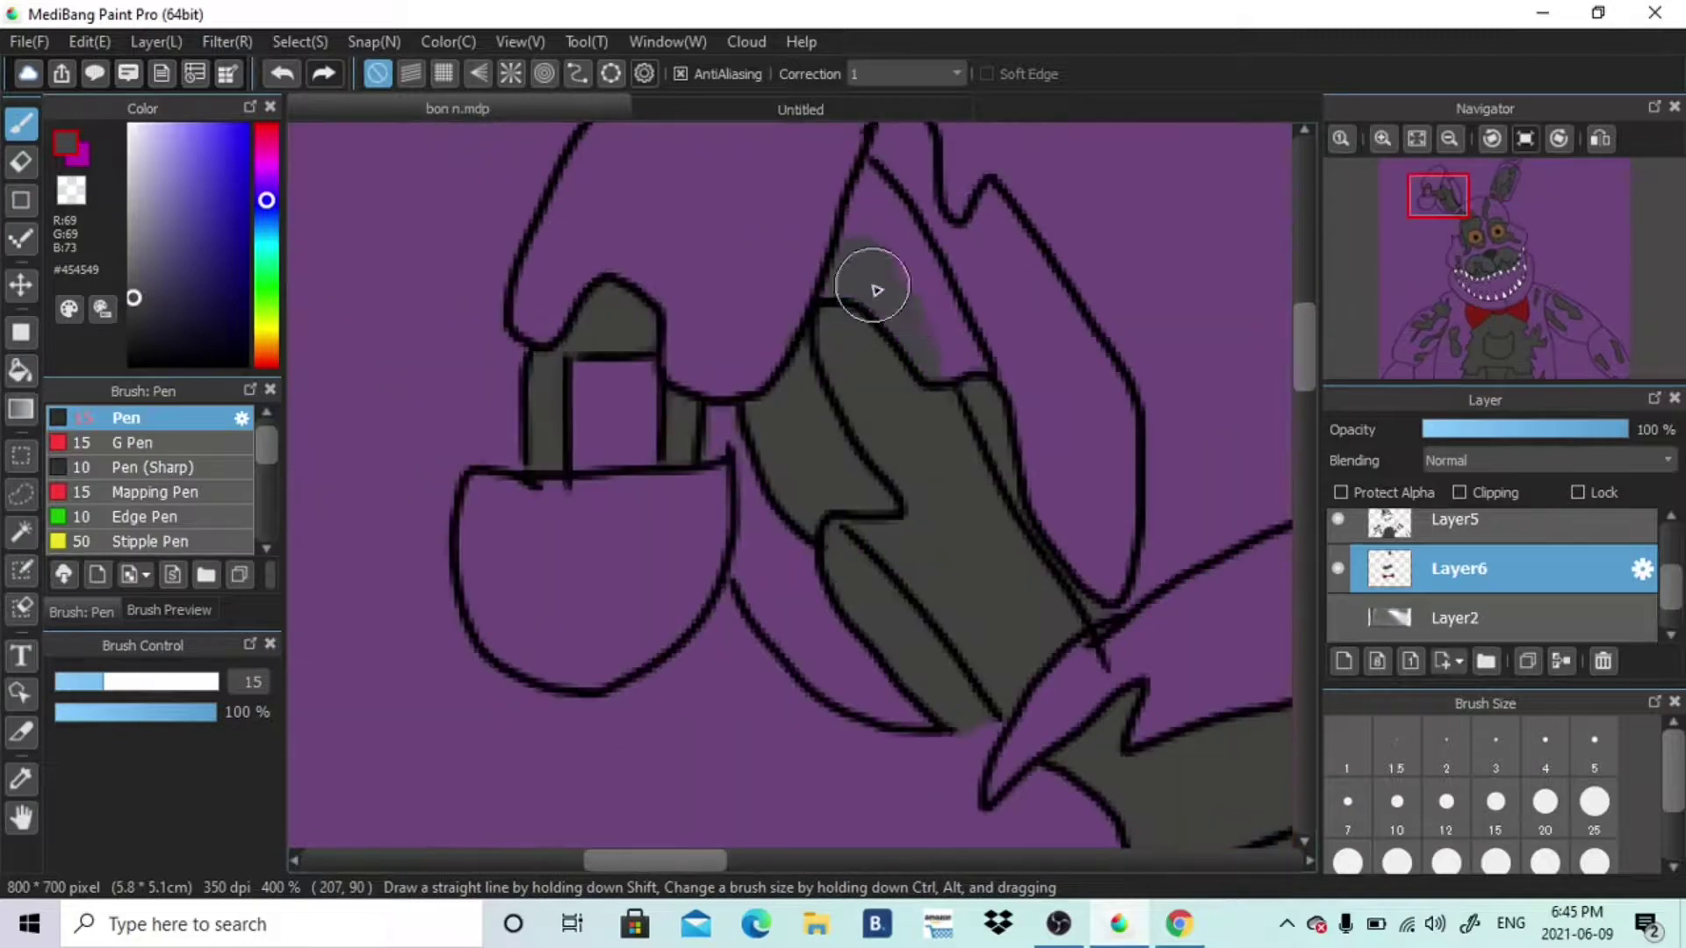
key(e)
drag(793, 219, 806, 256)
Add a new layer directly above Layer2 and sample the slate blue #374B5C from the reference image's forehead
click(1416, 138)
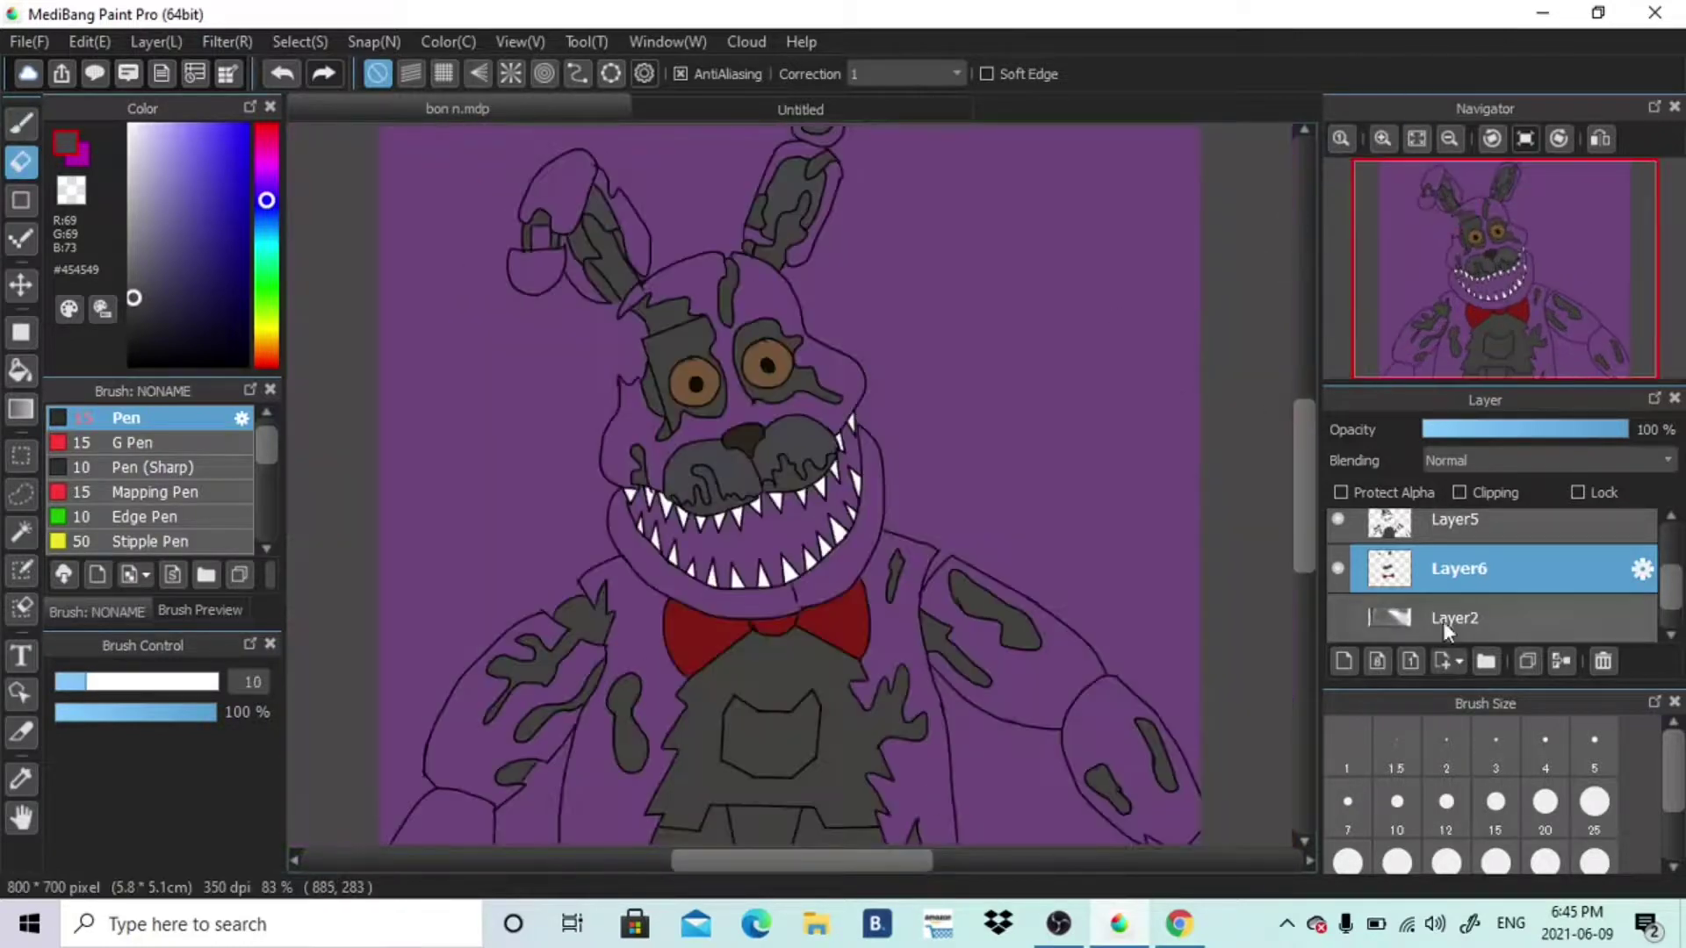
click(1440, 615)
click(1343, 661)
click(21, 779)
click(800, 110)
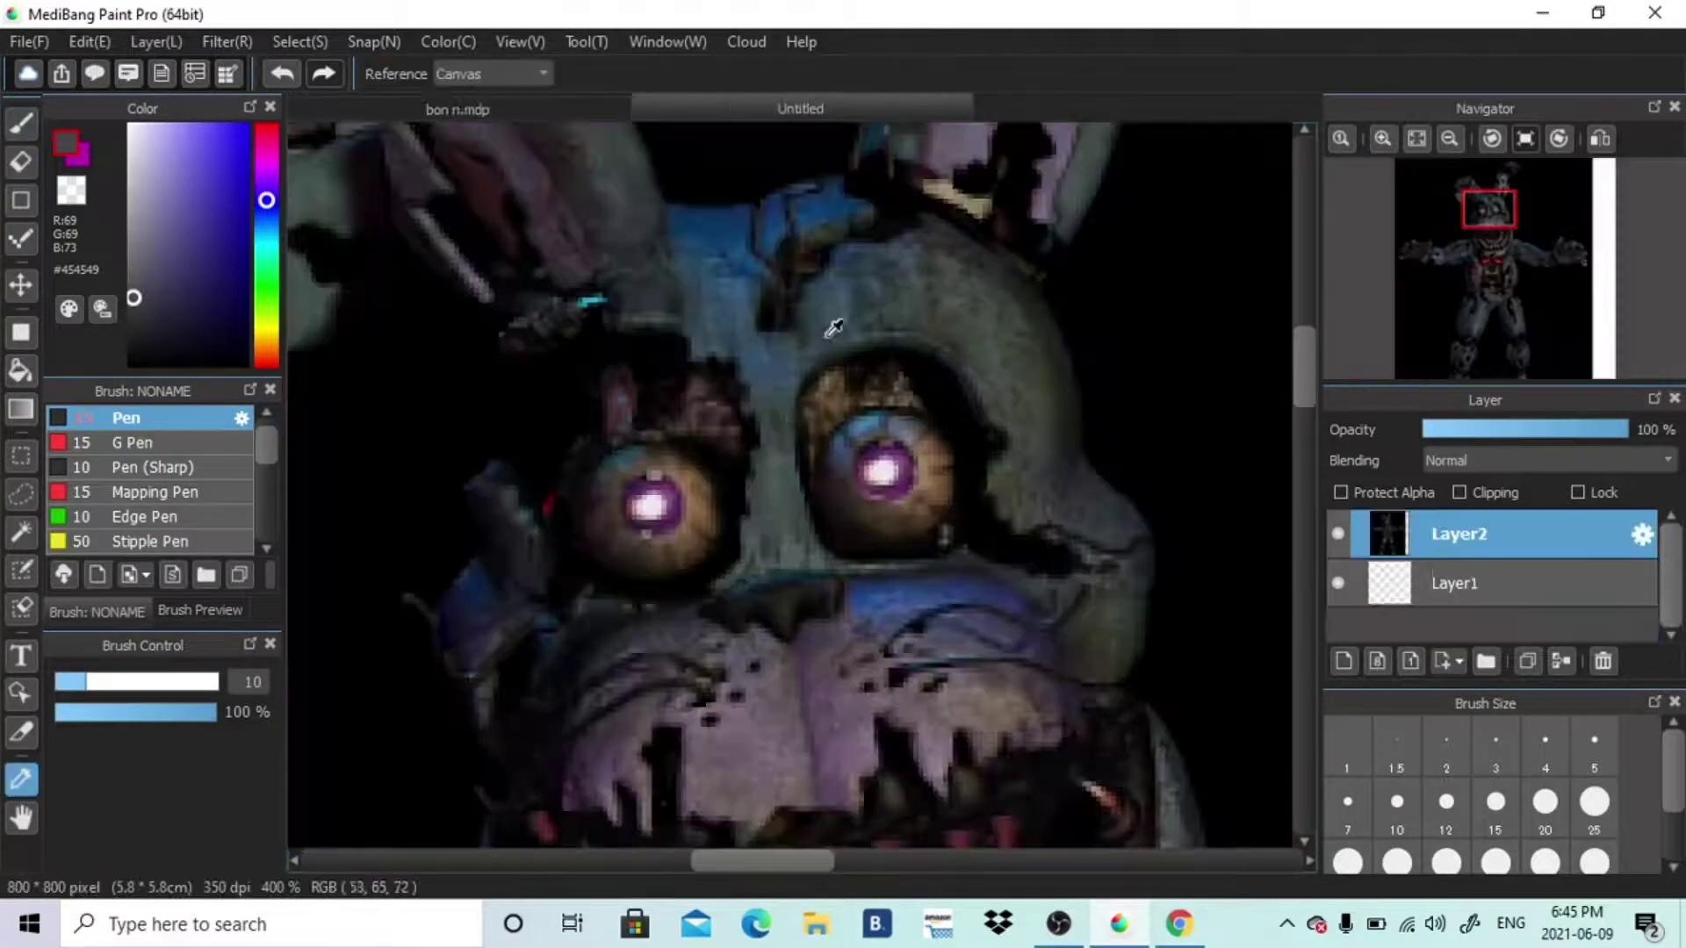
click(833, 329)
click(476, 108)
Paint a slate blue #374B5C band inside the outline of the rabbit's right cheek and the right side of its forehead with the 15-pixel pen
click(1383, 144)
click(1383, 144)
click(1384, 140)
mouse_move(935, 567)
mouse_down()
mouse_move(1025, 388)
mouse_move(972, 328)
mouse_move(832, 252)
mouse_move(798, 197)
mouse_up()
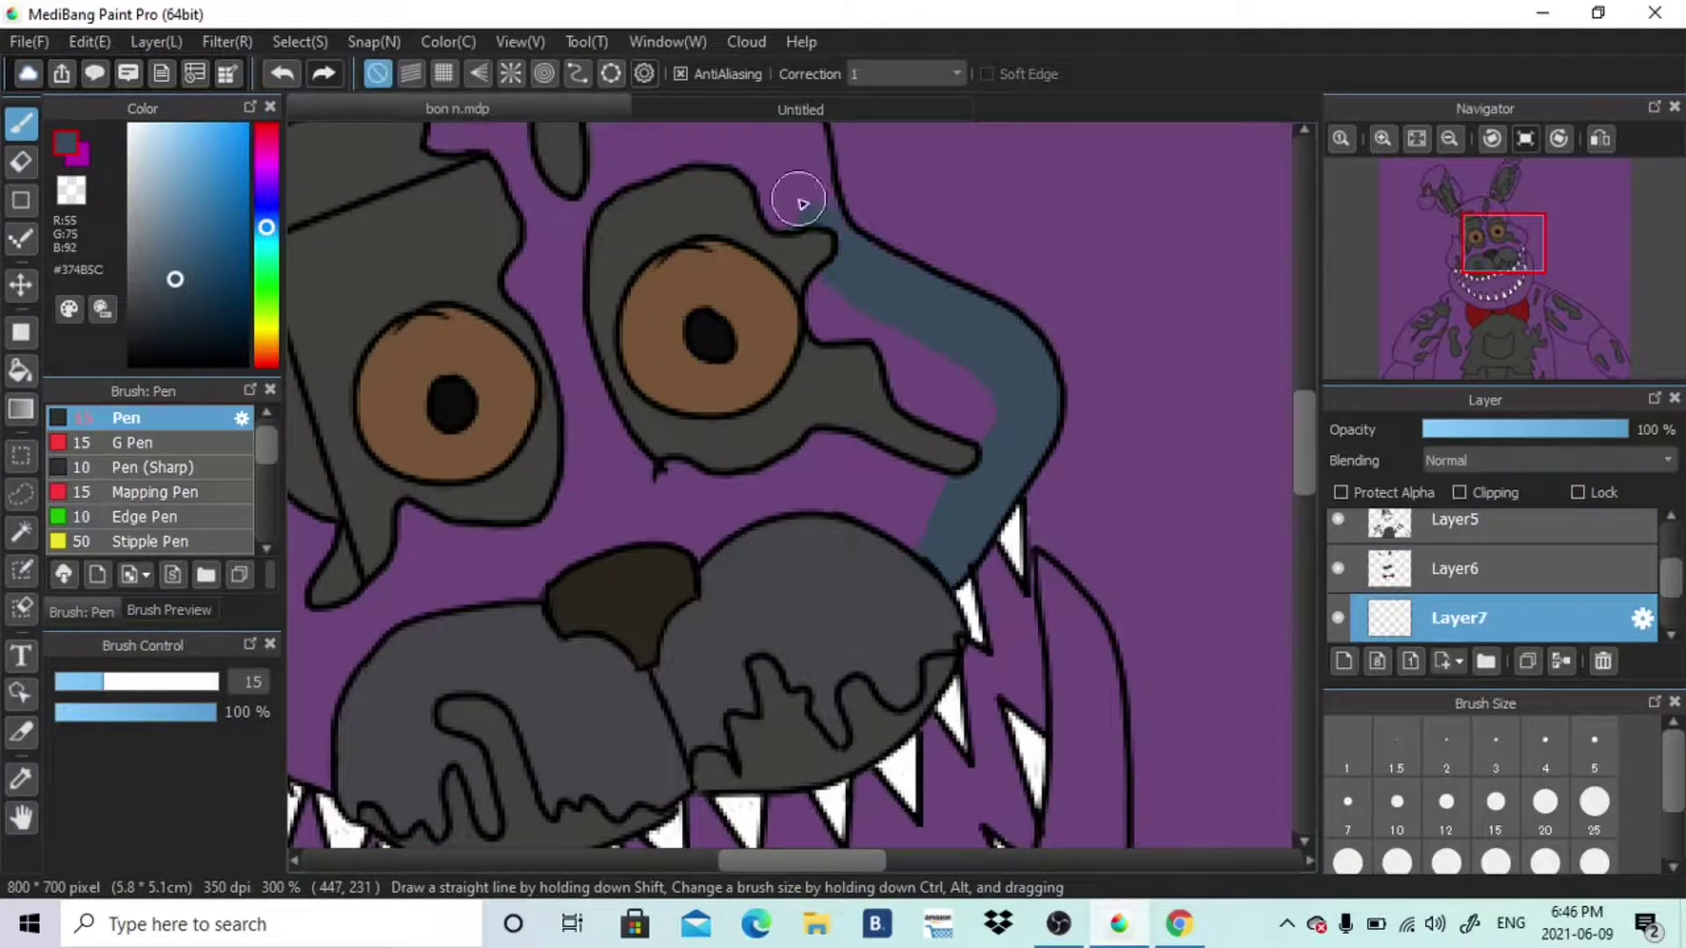
drag(1304, 475, 1304, 428)
mouse_move(754, 389)
mouse_down()
mouse_move(799, 460)
mouse_move(740, 397)
mouse_move(730, 332)
mouse_move(696, 313)
mouse_up()
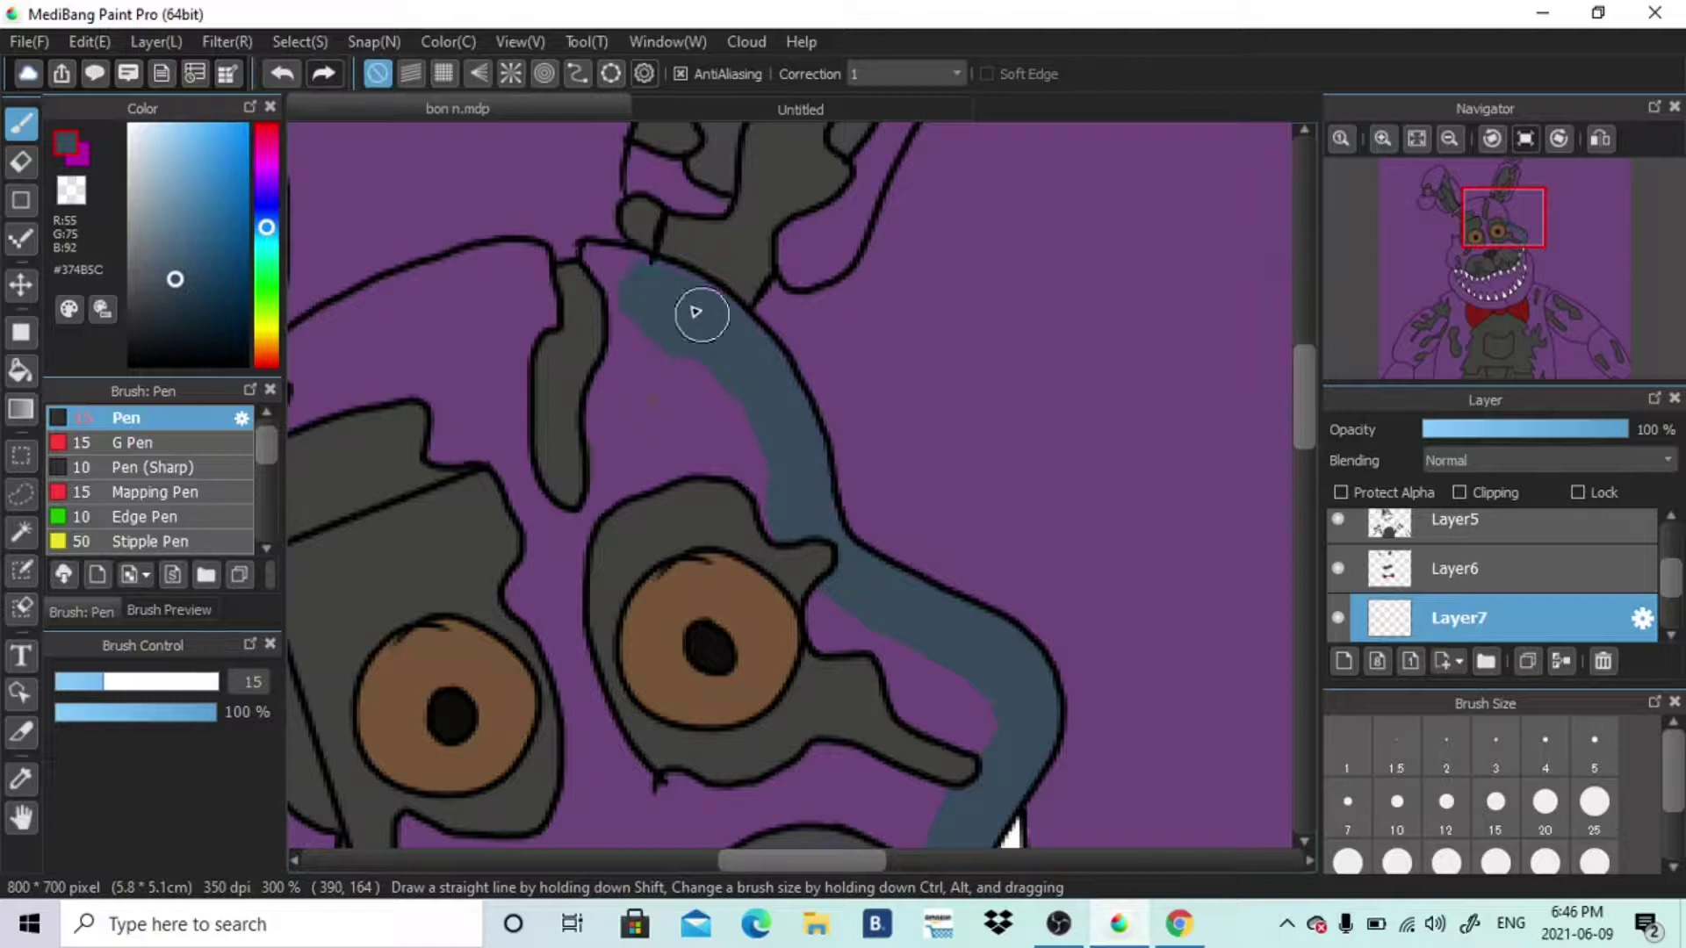
Fill the untorn outer areas of the right ear with the slate blue #374B5C
scroll(636, 351, up, 2)
scroll(790, 319, up, 2)
drag(794, 263, 728, 383)
mouse_move(661, 584)
mouse_down()
mouse_move(807, 615)
mouse_move(846, 584)
mouse_move(940, 362)
mouse_move(839, 288)
mouse_up()
mouse_move(828, 171)
mouse_down()
mouse_move(861, 194)
mouse_move(957, 185)
mouse_up()
Extend the slate blue along the top-left edge of the forehead and switch to the eraser beside the torn brow
drag(1482, 203, 1470, 236)
mouse_move(963, 345)
mouse_down()
mouse_move(976, 374)
mouse_move(918, 358)
mouse_up()
mouse_move(865, 431)
mouse_down()
mouse_move(780, 407)
mouse_move(680, 465)
mouse_up()
key(e)
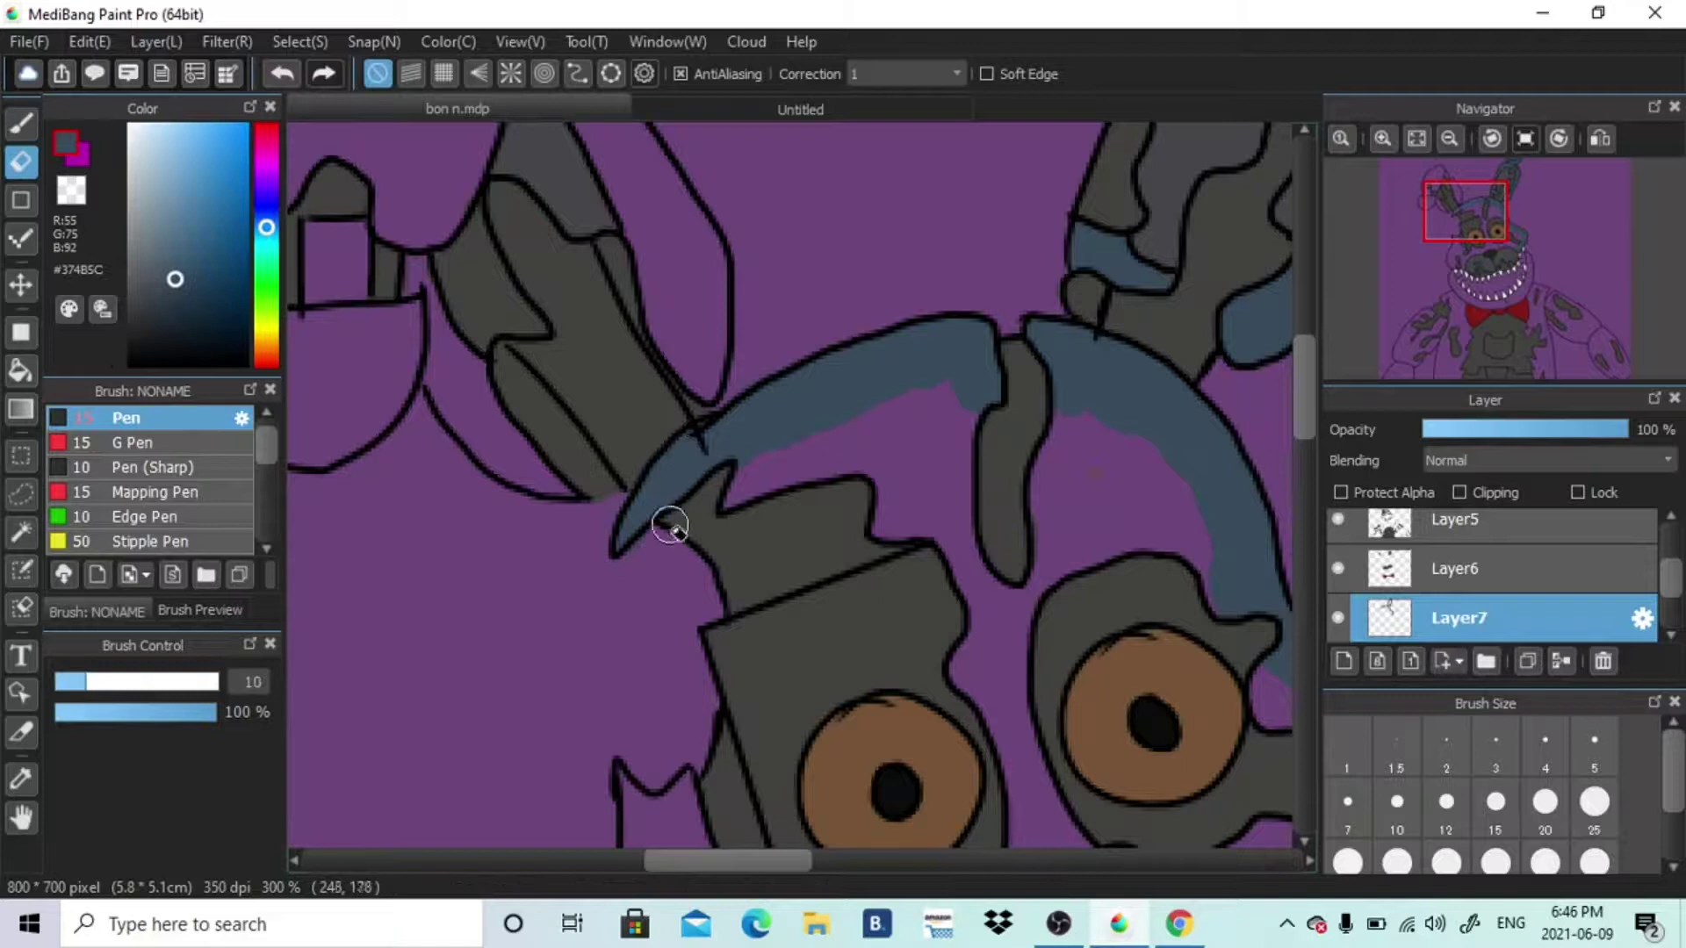
Fill the casing around the left ear's torn centre with slate blue using the 15-pixel pen
key(b)
drag(435, 246, 462, 343)
drag(702, 371, 696, 272)
drag(1305, 422, 1305, 398)
drag(641, 314, 622, 277)
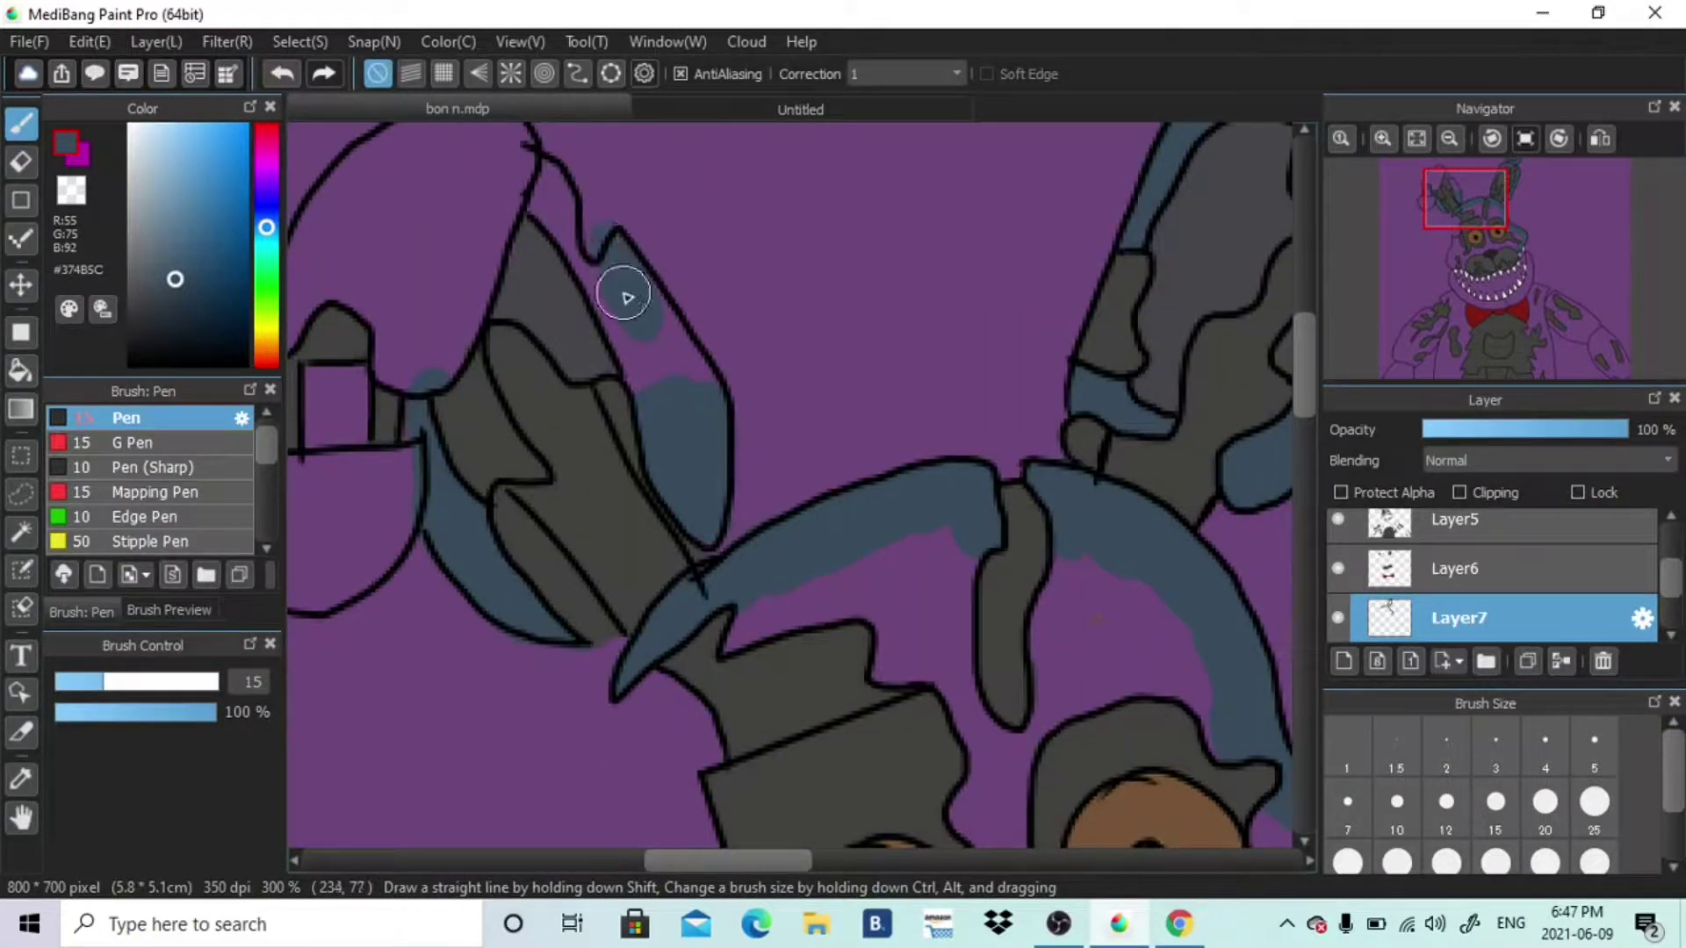
drag(661, 380, 650, 338)
drag(570, 259, 538, 188)
drag(438, 314, 432, 365)
Fill the dangling tip of the left ear with slate blue, using the 5-pixel and 12-pixel pen sizes
drag(1377, 342, 1396, 347)
mouse_move(802, 282)
mouse_down()
mouse_move(850, 214)
mouse_move(866, 287)
mouse_move(768, 367)
mouse_move(677, 377)
mouse_move(745, 267)
mouse_move(820, 298)
mouse_up()
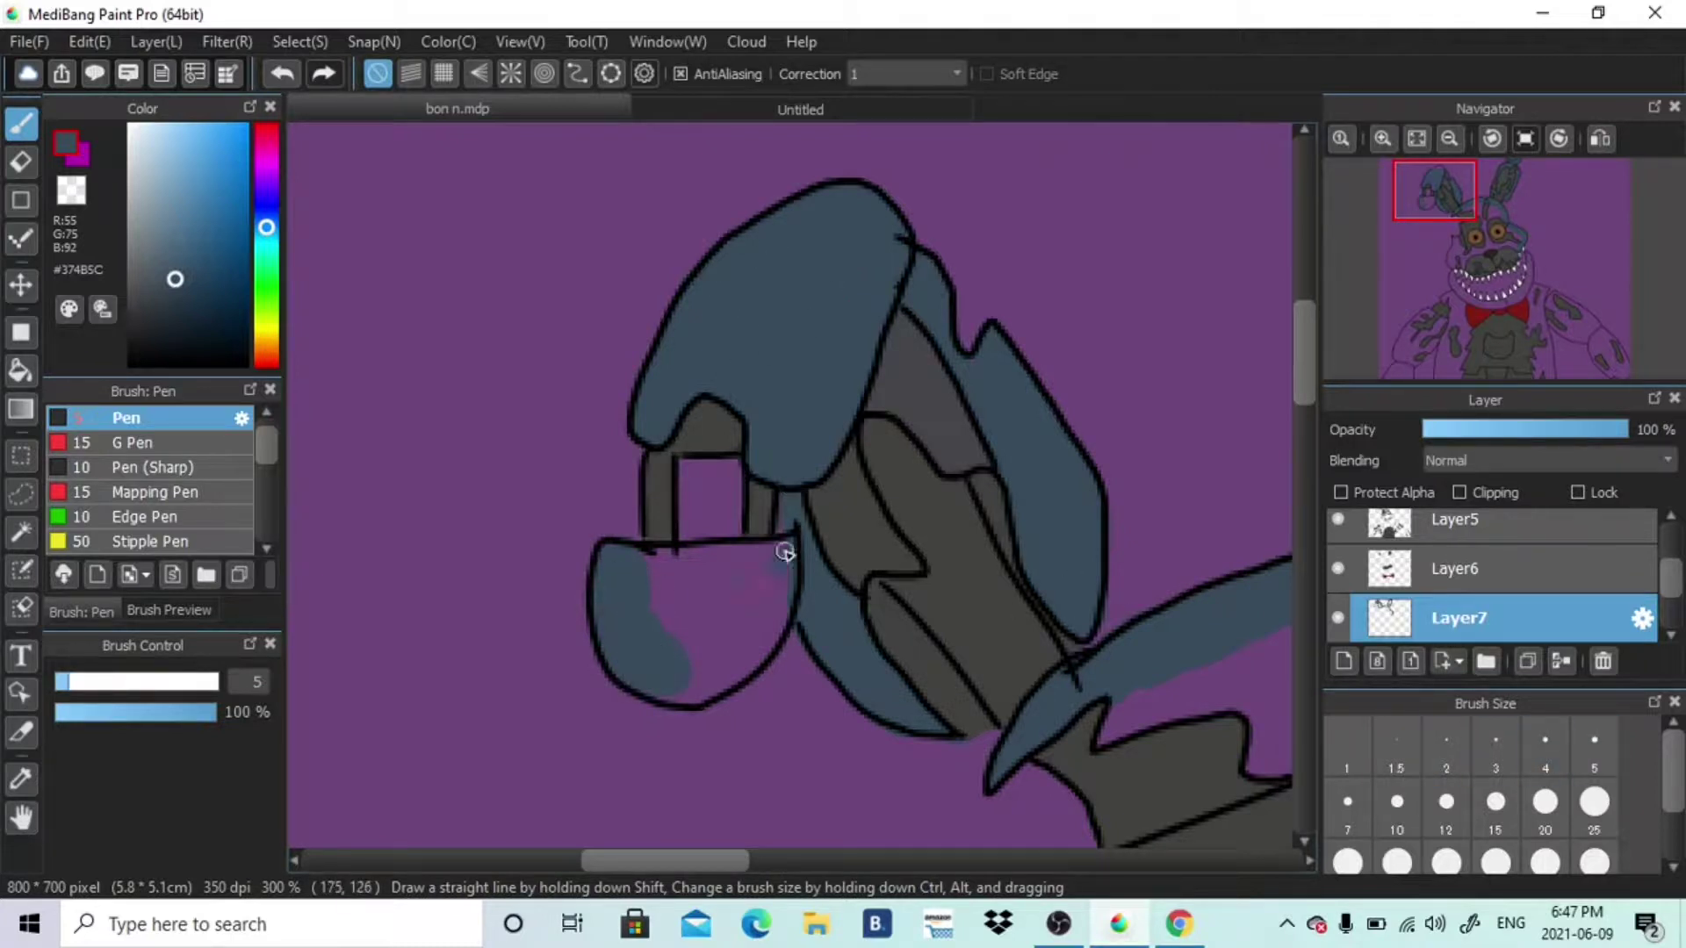
click(1446, 802)
mouse_move(737, 549)
mouse_down()
mouse_move(689, 568)
mouse_move(696, 632)
mouse_up()
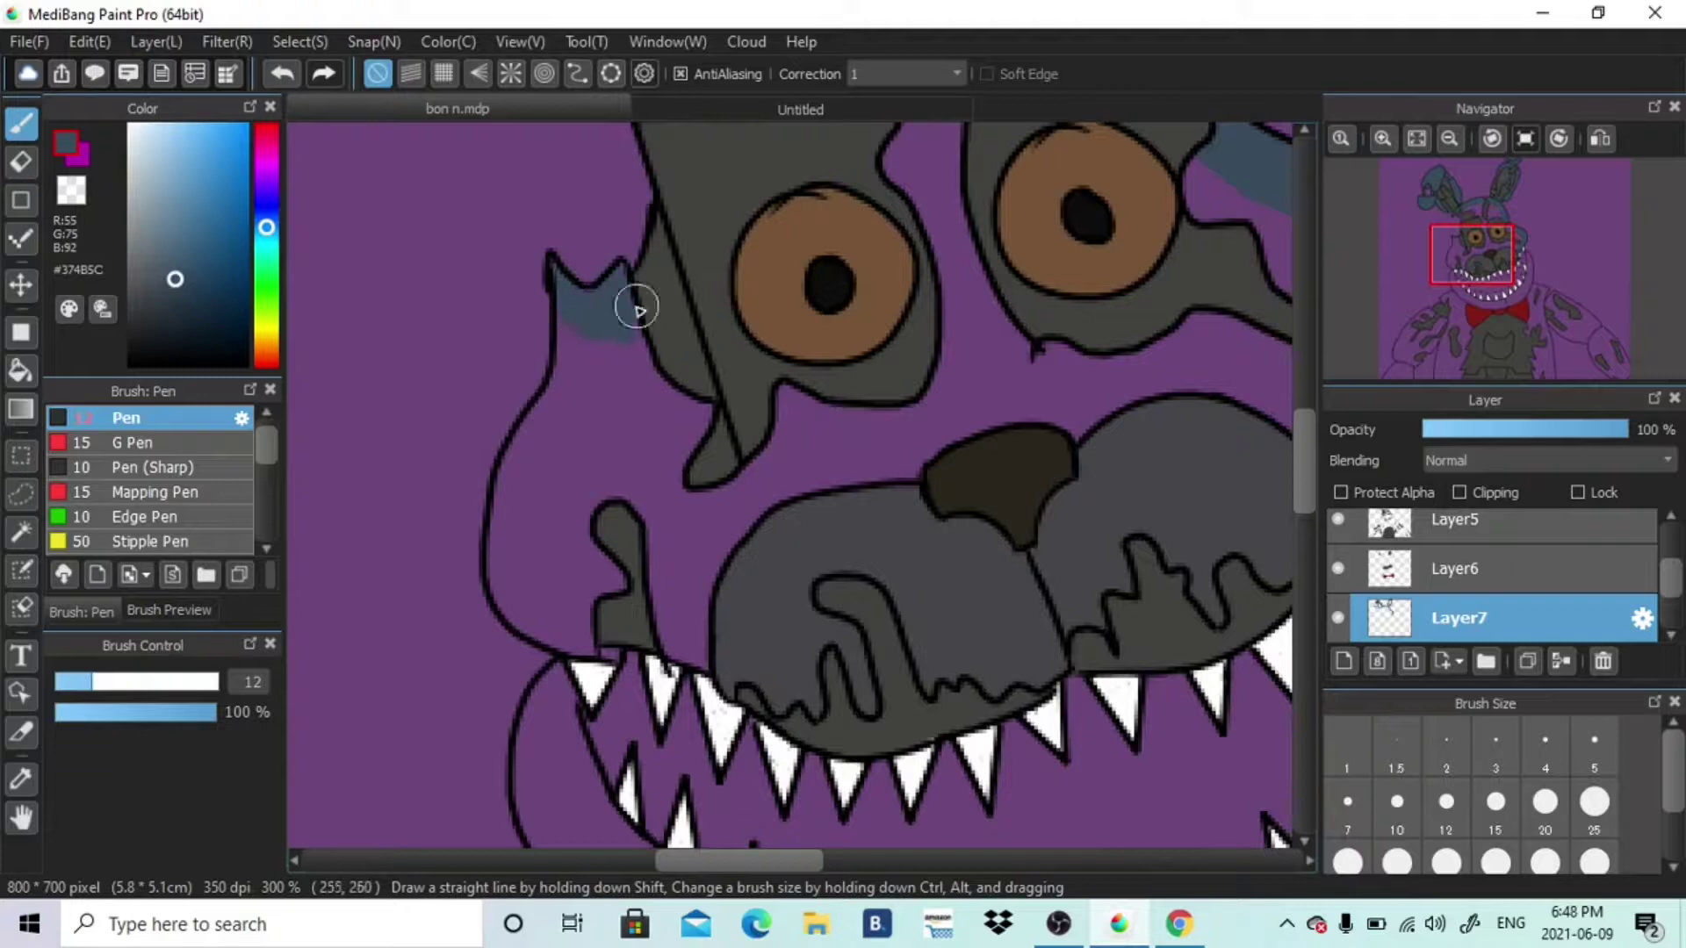
Fill the left cheek and the rest of the face around the eyes with slate blue, enlarging the pen from 12 to 25 pixels
mouse_move(638, 308)
mouse_down()
mouse_move(542, 439)
mouse_move(514, 531)
mouse_up()
mouse_move(563, 630)
mouse_down()
mouse_move(583, 501)
mouse_move(647, 407)
mouse_move(680, 585)
mouse_move(743, 492)
mouse_move(904, 430)
mouse_up()
click(1544, 802)
click(1594, 802)
drag(904, 422, 1000, 329)
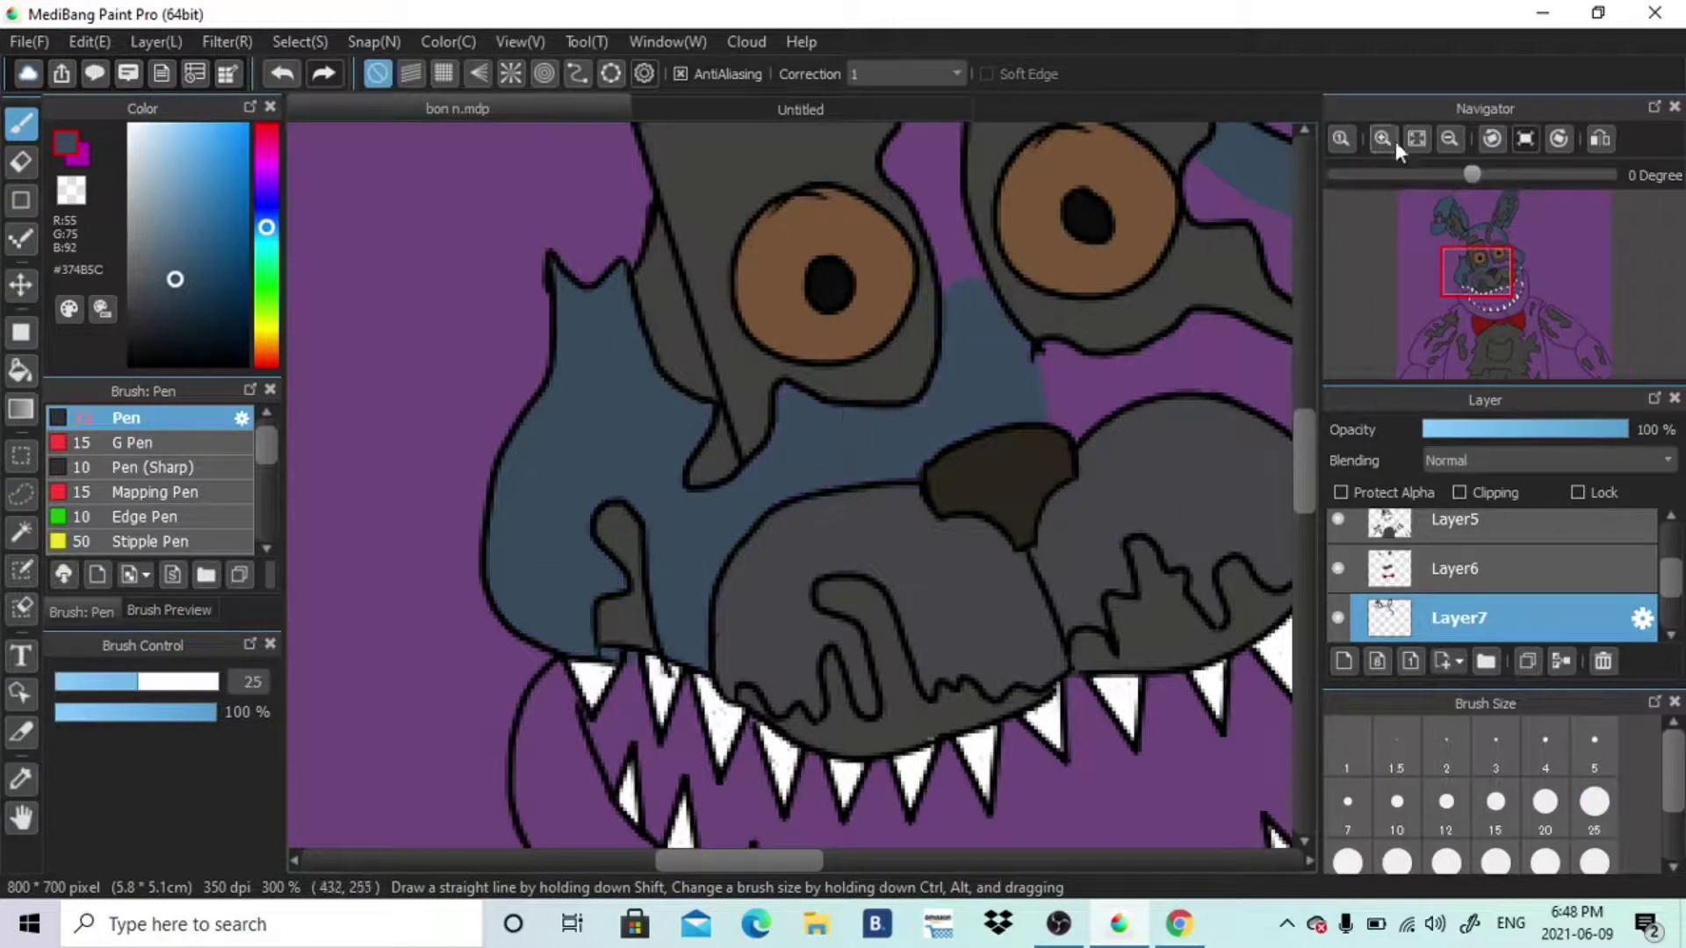
click(1416, 139)
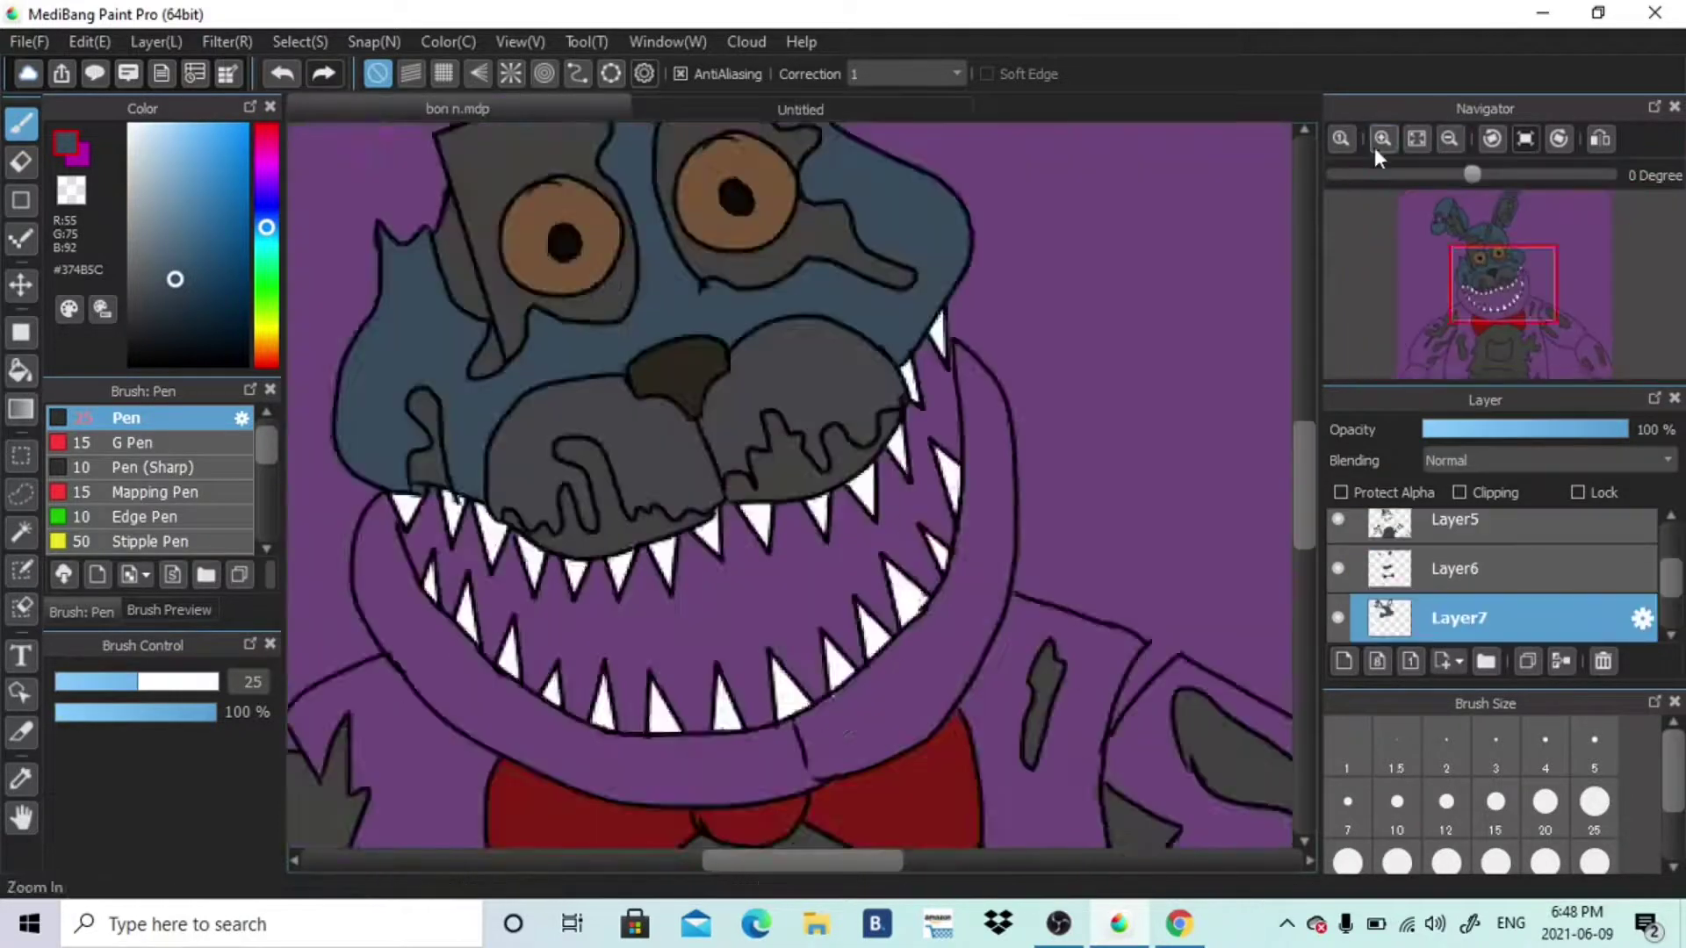
Paint slate blue inside the outline of the lower jaw from its left end to its right end with the 10-pixel pen
click(1384, 140)
click(1384, 140)
click(1397, 801)
mouse_move(595, 316)
mouse_down()
mouse_move(610, 350)
mouse_move(561, 437)
mouse_move(545, 659)
mouse_move(427, 734)
mouse_move(475, 718)
mouse_move(533, 780)
mouse_up()
mouse_move(643, 449)
mouse_down()
mouse_move(732, 587)
mouse_move(973, 760)
mouse_move(1056, 794)
mouse_up()
drag(757, 861, 819, 860)
mouse_move(680, 751)
mouse_down()
mouse_move(756, 794)
mouse_move(1114, 696)
mouse_move(742, 594)
mouse_move(636, 647)
mouse_up()
drag(1303, 501, 1303, 461)
drag(796, 288, 830, 507)
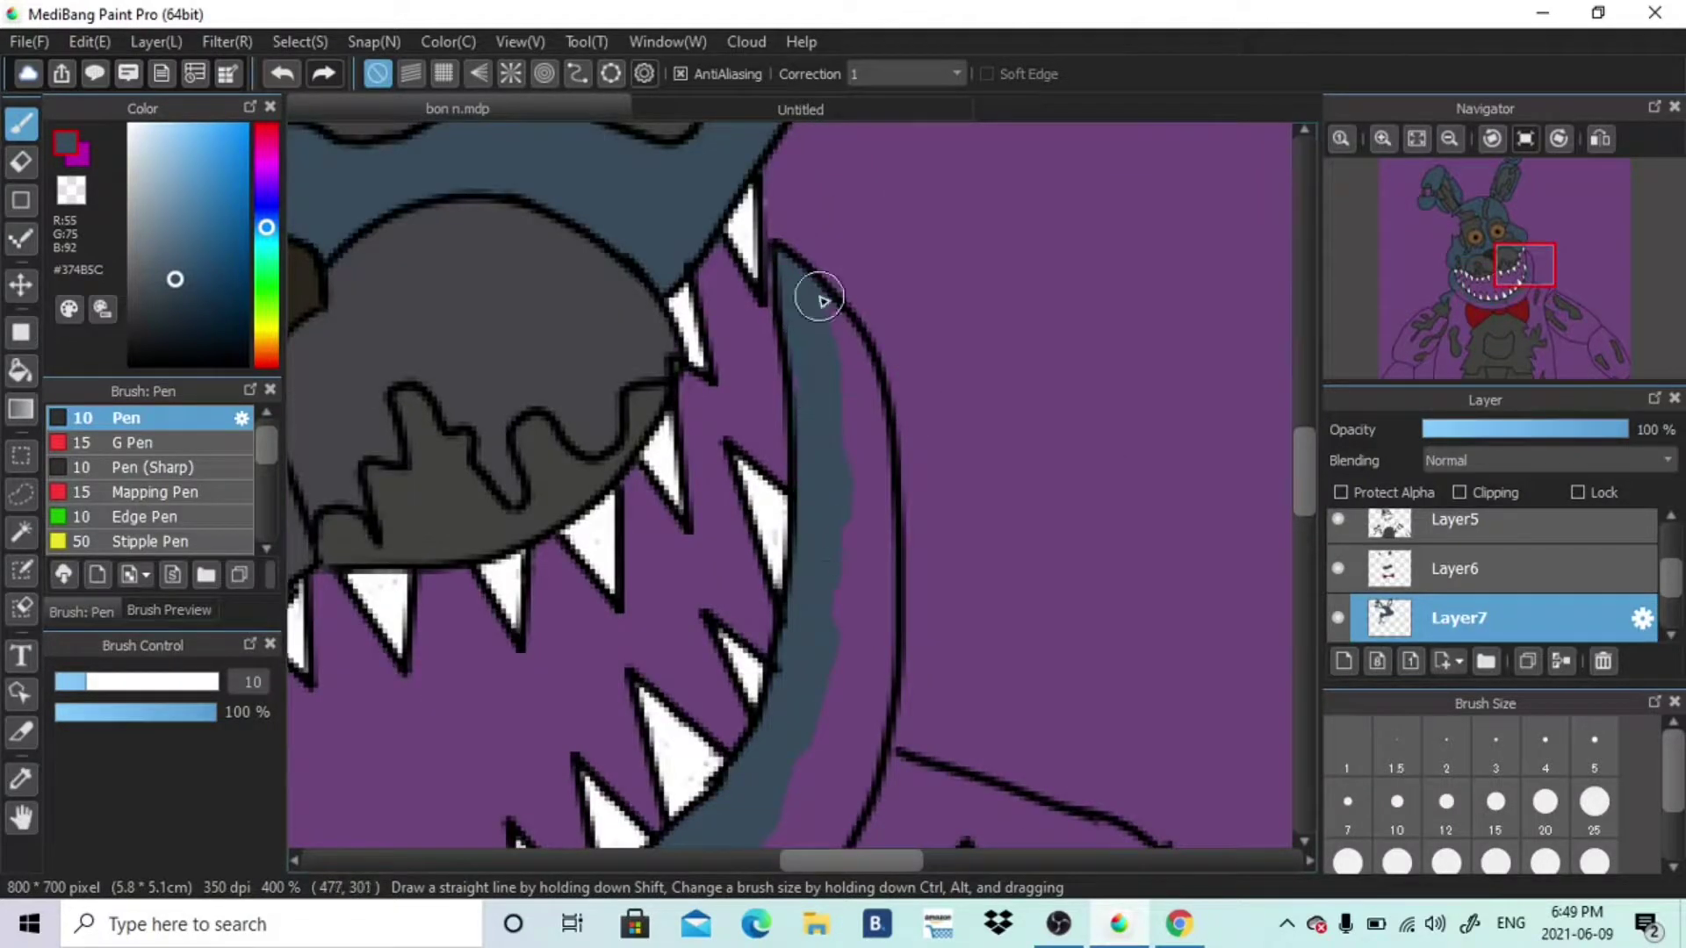
drag(848, 369, 842, 651)
scroll(1204, 535, down, 2)
Paint a slate blue band along the top and outer edge of the right shoulder with the 10-pixel pen
mouse_move(861, 527)
mouse_down()
mouse_move(866, 602)
mouse_move(1120, 728)
mouse_up()
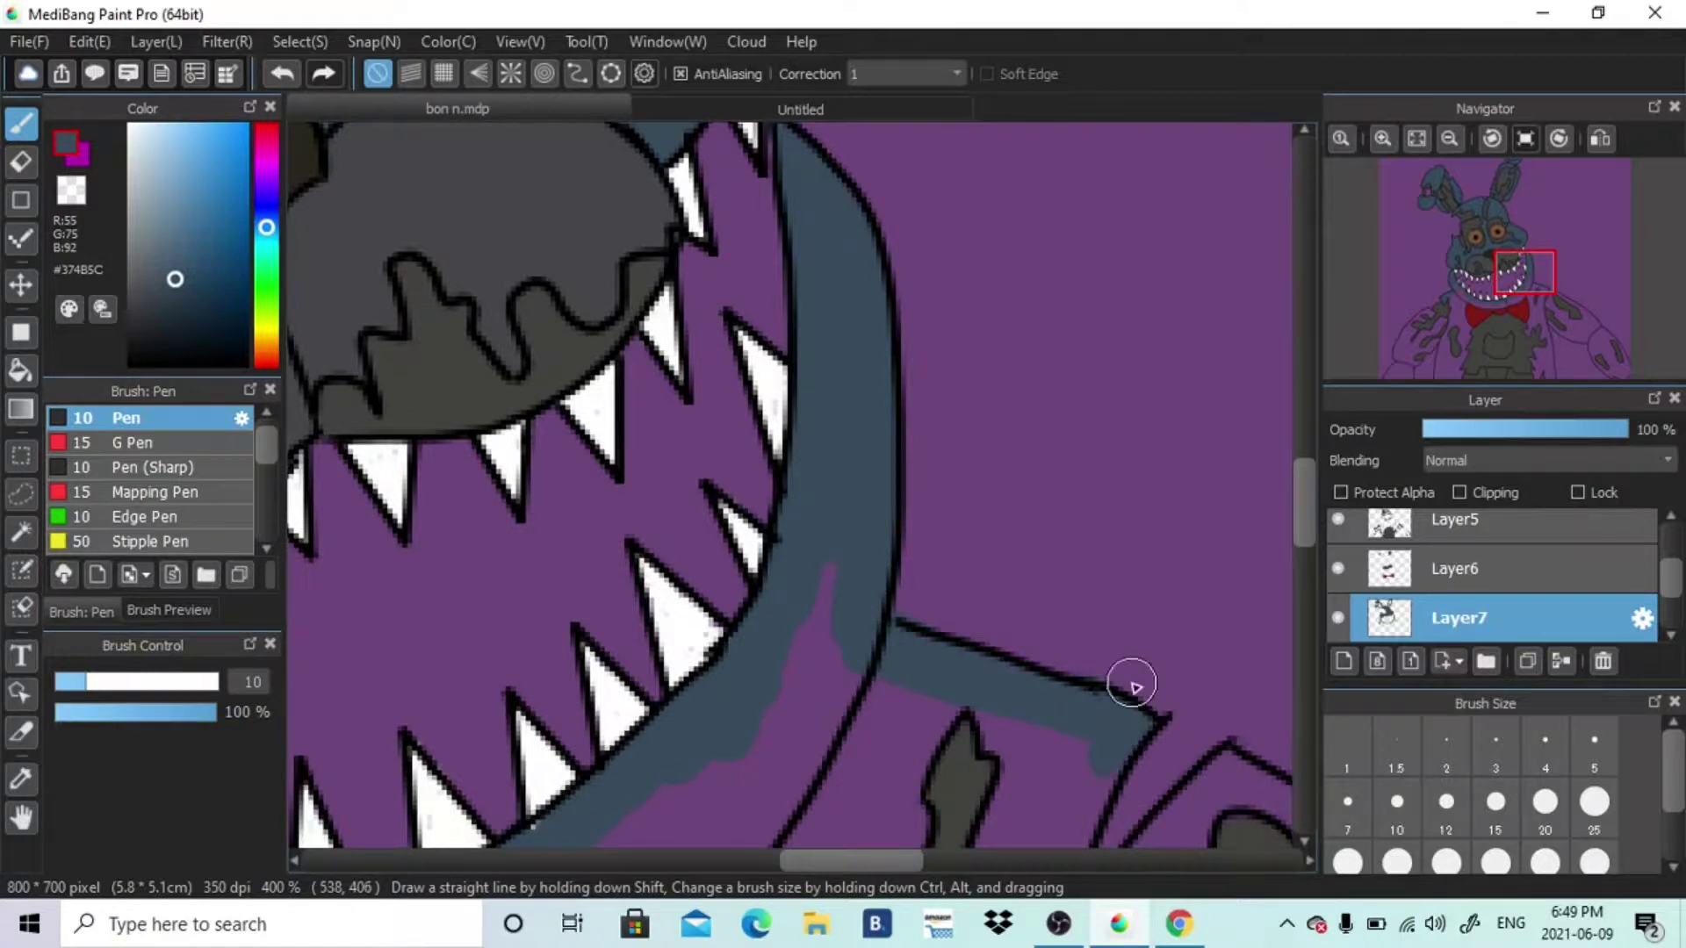
drag(1303, 500, 1303, 563)
drag(1093, 204, 1060, 369)
drag(851, 862, 878, 864)
mouse_move(1082, 216)
mouse_down()
mouse_move(1070, 253)
mouse_move(924, 413)
mouse_up()
mouse_move(994, 702)
mouse_down()
mouse_move(944, 719)
mouse_move(979, 835)
mouse_up()
Paint a slate blue band inside the upper edge of the right upper arm down to the elbow
drag(917, 862, 981, 862)
drag(718, 274, 826, 332)
mouse_move(854, 412)
mouse_down()
mouse_move(909, 374)
mouse_move(1192, 603)
mouse_up()
drag(949, 861, 1004, 862)
mouse_move(757, 494)
mouse_down()
mouse_move(863, 576)
mouse_move(1006, 795)
mouse_up()
drag(1305, 544, 1305, 585)
mouse_move(1023, 452)
mouse_down()
mouse_move(990, 462)
mouse_move(1164, 619)
mouse_up()
drag(971, 861, 1028, 861)
Paint a slate blue band inside the outer and inner edges of the right forearm
key(e)
mouse_move(746, 588)
mouse_down()
mouse_move(812, 625)
mouse_move(907, 801)
mouse_up()
key(b)
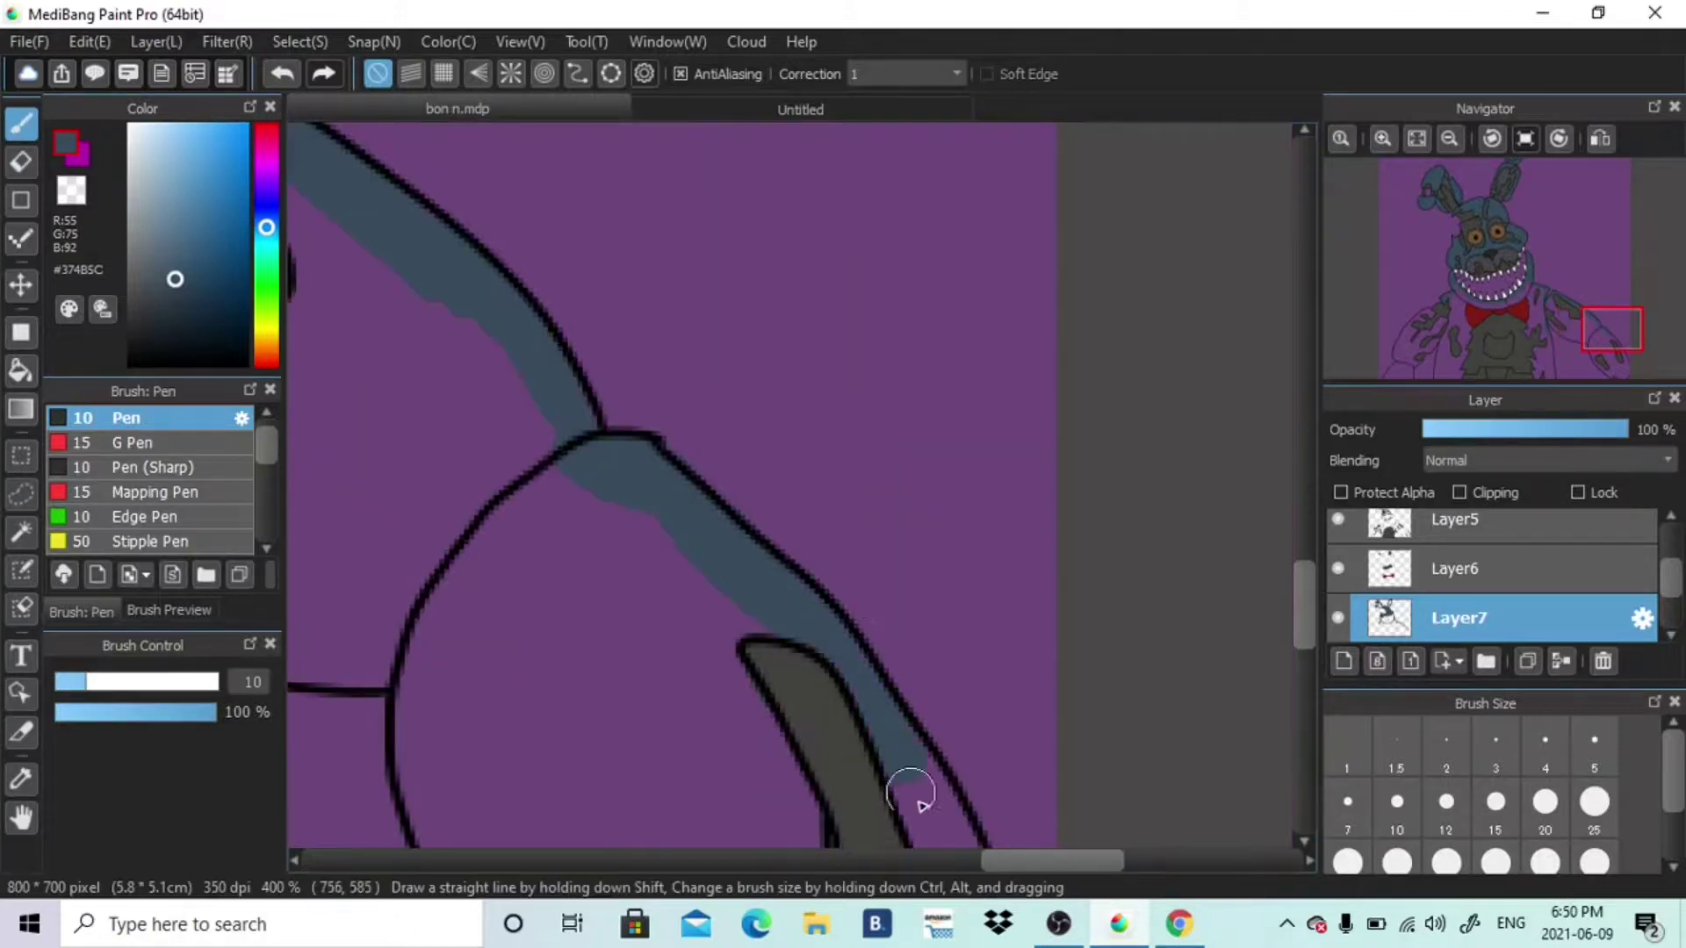
scroll(896, 466, down, 3)
drag(913, 545, 1009, 773)
scroll(1036, 332, down, 3)
mouse_move(1035, 331)
mouse_down()
mouse_move(734, 413)
mouse_move(499, 226)
mouse_move(445, 140)
mouse_up()
drag(1305, 701, 1304, 661)
drag(445, 426, 387, 175)
Paint a slate blue band inside the lower edge of the right upper arm from armpit to elbow
scroll(1189, 602, down, 5)
scroll(752, 438, up, 5)
drag(752, 436, 975, 602)
scroll(515, 562, right, 3)
mouse_move(593, 594)
mouse_down()
mouse_move(768, 680)
mouse_move(960, 701)
mouse_up()
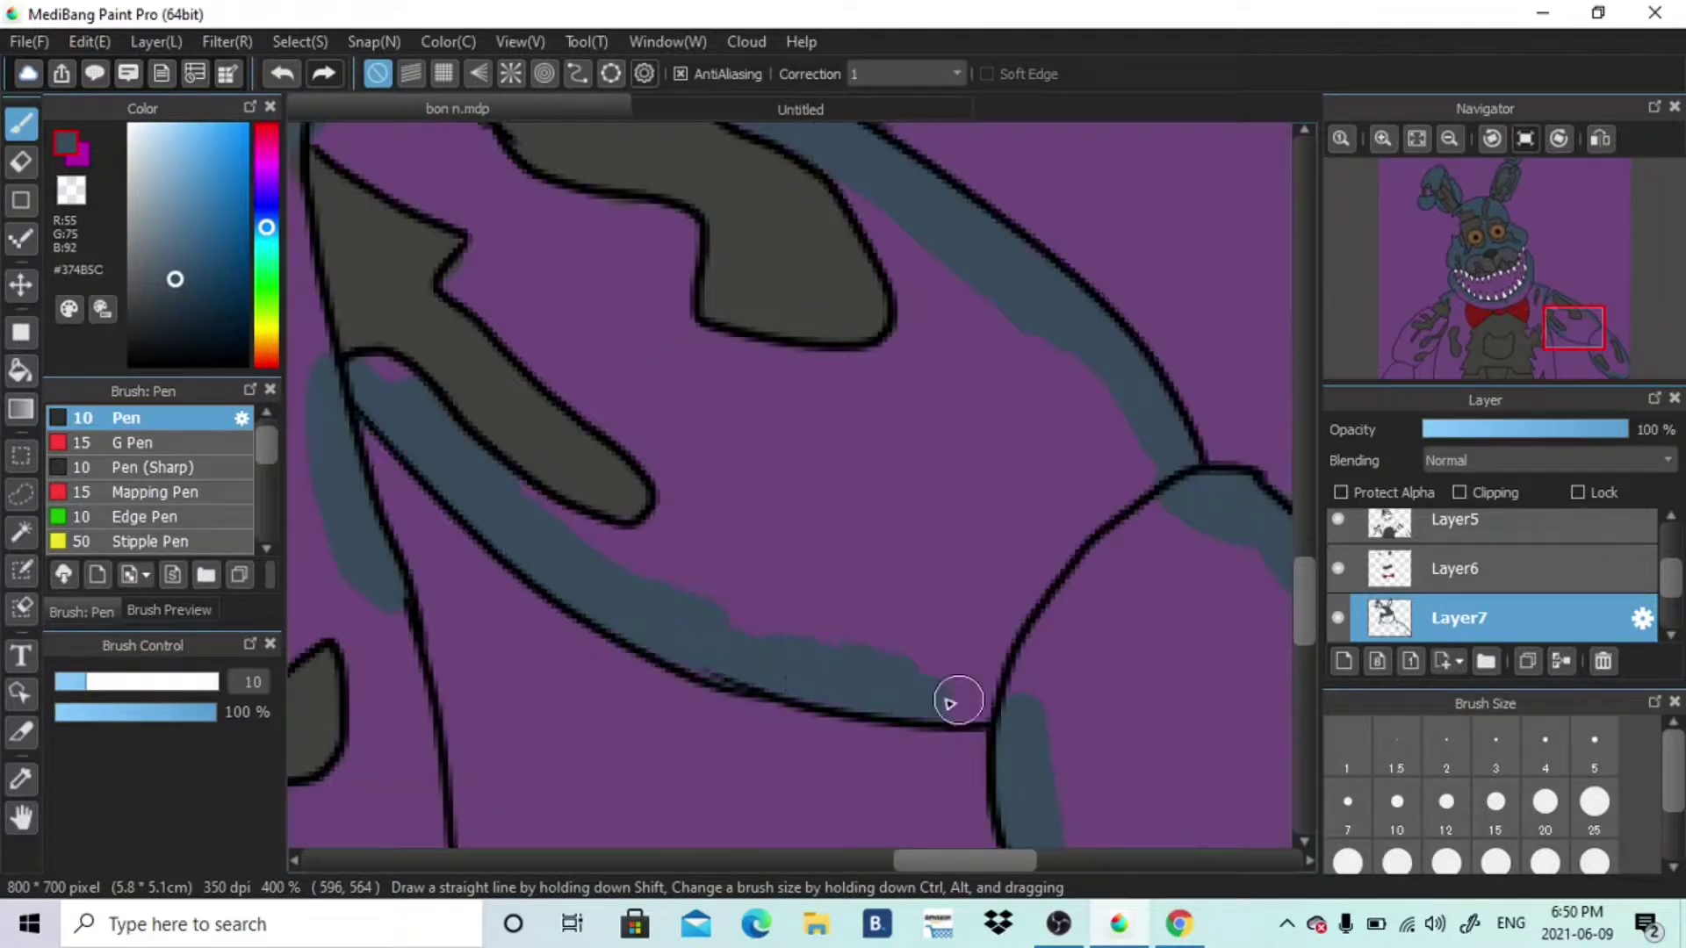
Paint a slate blue band down the right edge of the torso with the 10-pixel pen
click(1551, 340)
scroll(1273, 373, down, 1)
drag(865, 442, 900, 813)
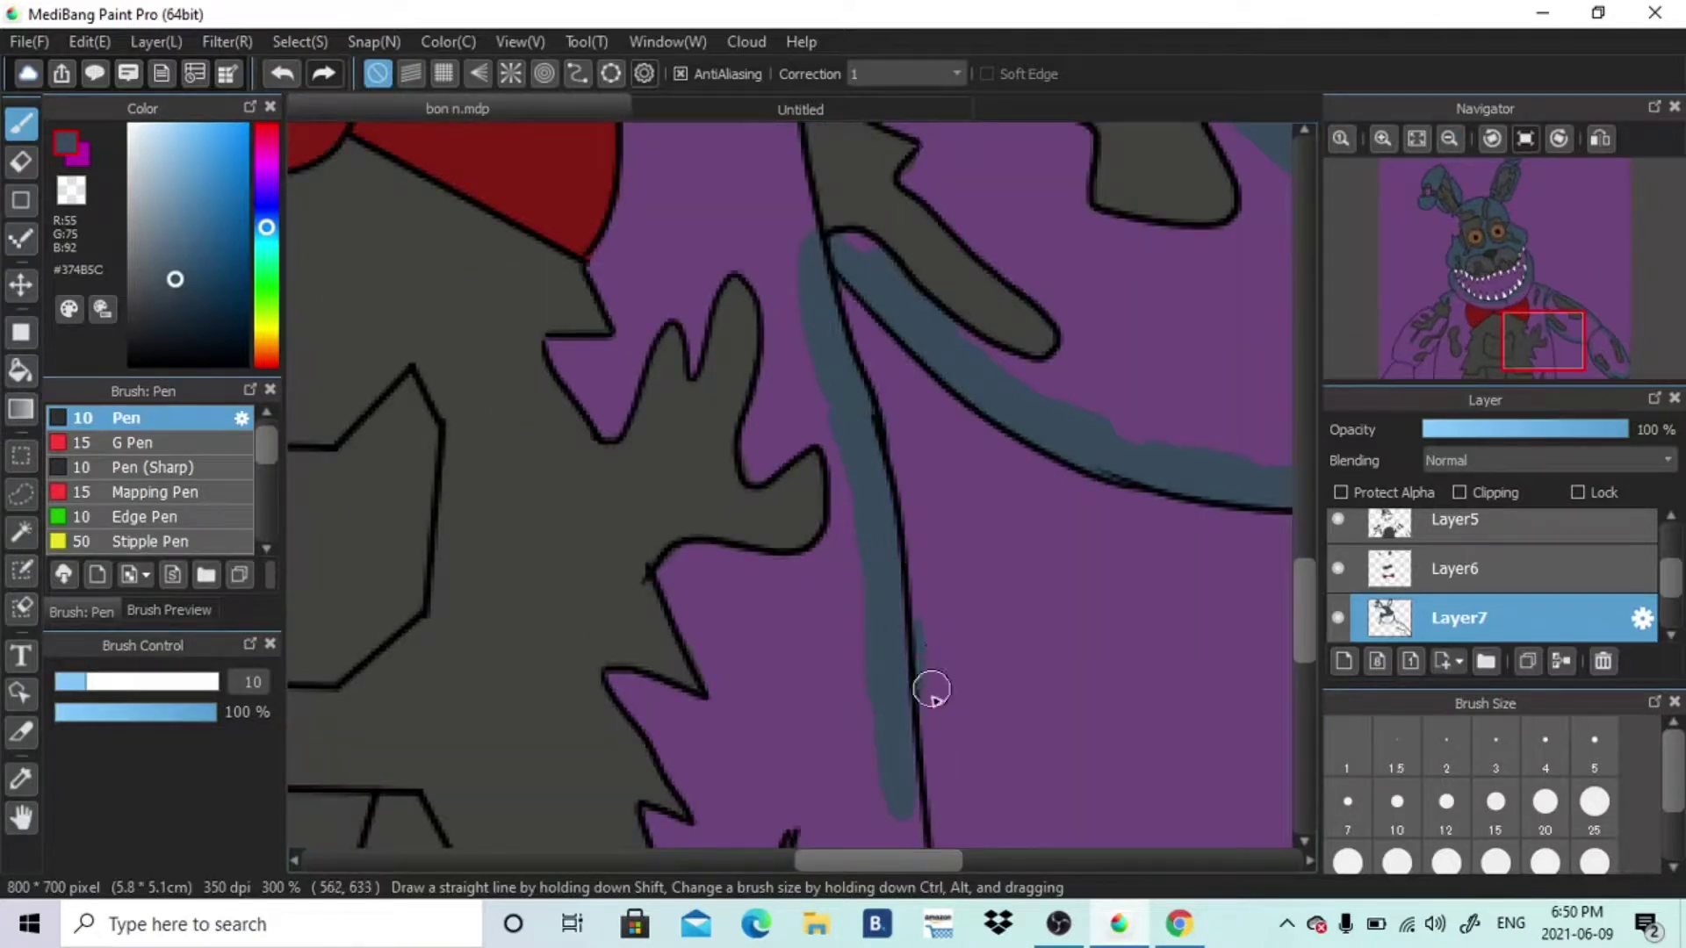
drag(1303, 641, 1303, 707)
drag(901, 382, 914, 496)
Paint slate blue along the left shoulder and the outer edge of the left upper arm
drag(1536, 358, 1430, 305)
drag(1301, 537, 1302, 591)
drag(822, 594, 878, 667)
drag(717, 195, 669, 218)
mouse_move(586, 282)
mouse_down()
mouse_move(380, 572)
mouse_move(346, 749)
mouse_move(395, 803)
mouse_up()
Paint slate blue bands inside the left arm's lower edge, the left forearm and the left side of the torso
scroll(1282, 650, down, 3)
drag(817, 312, 777, 373)
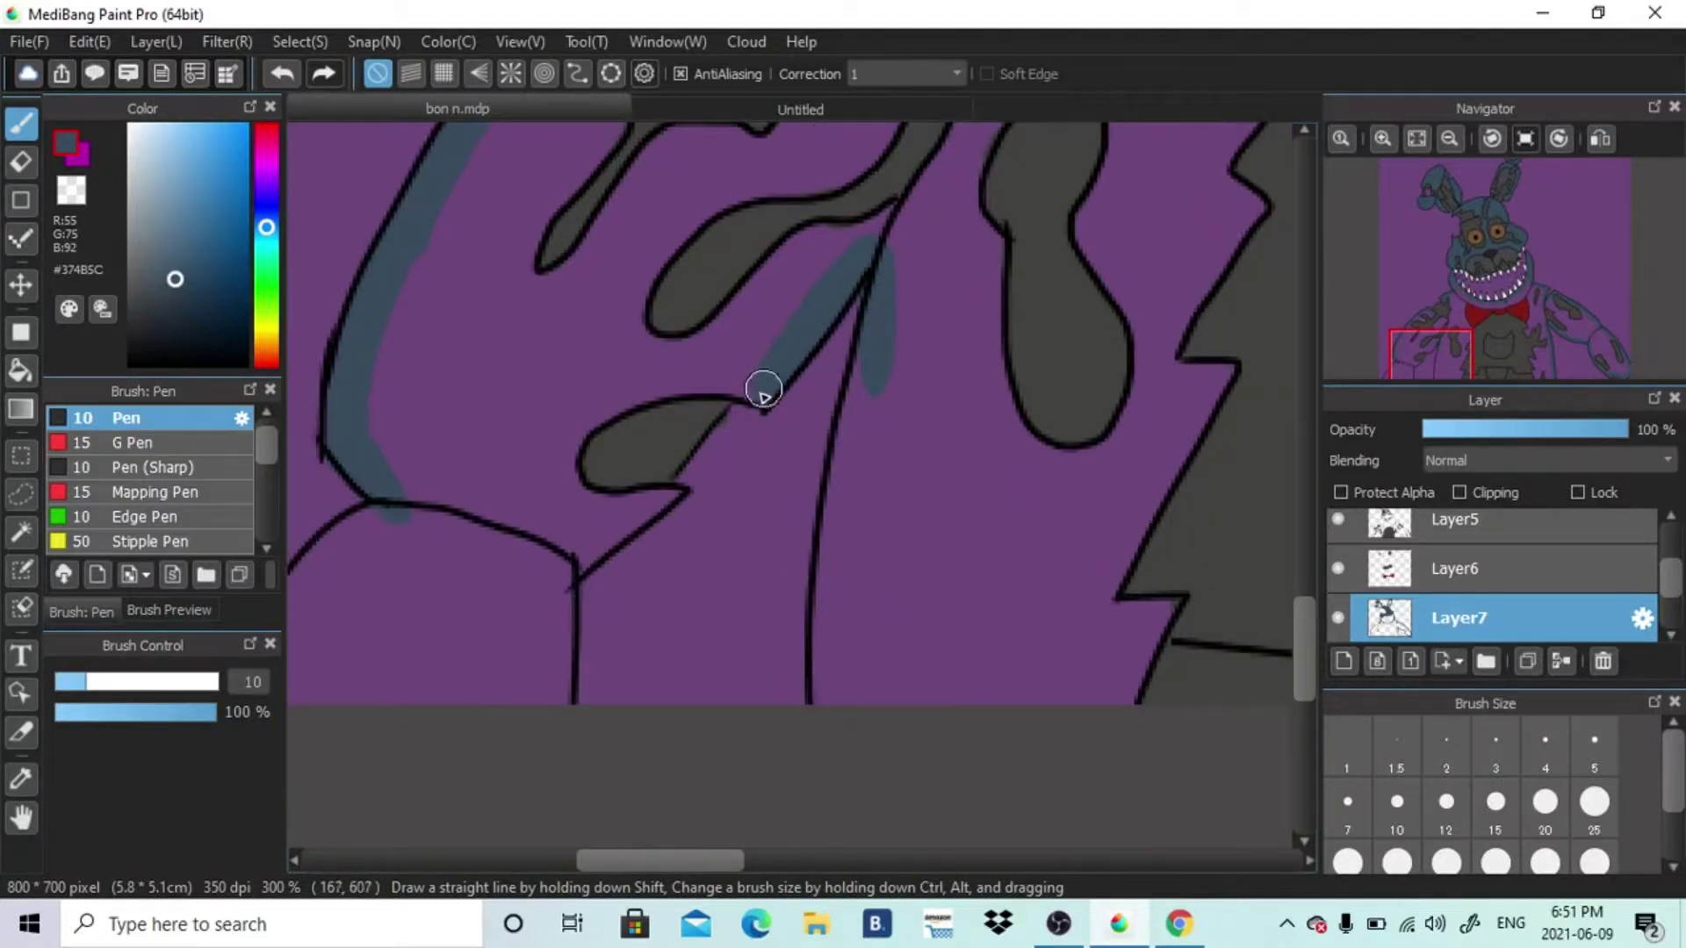
mouse_move(646, 505)
mouse_down()
mouse_move(598, 530)
mouse_move(554, 802)
mouse_up()
drag(303, 669, 578, 627)
drag(638, 485, 480, 741)
mouse_move(1148, 329)
mouse_down()
mouse_move(1110, 468)
mouse_move(1104, 659)
mouse_up()
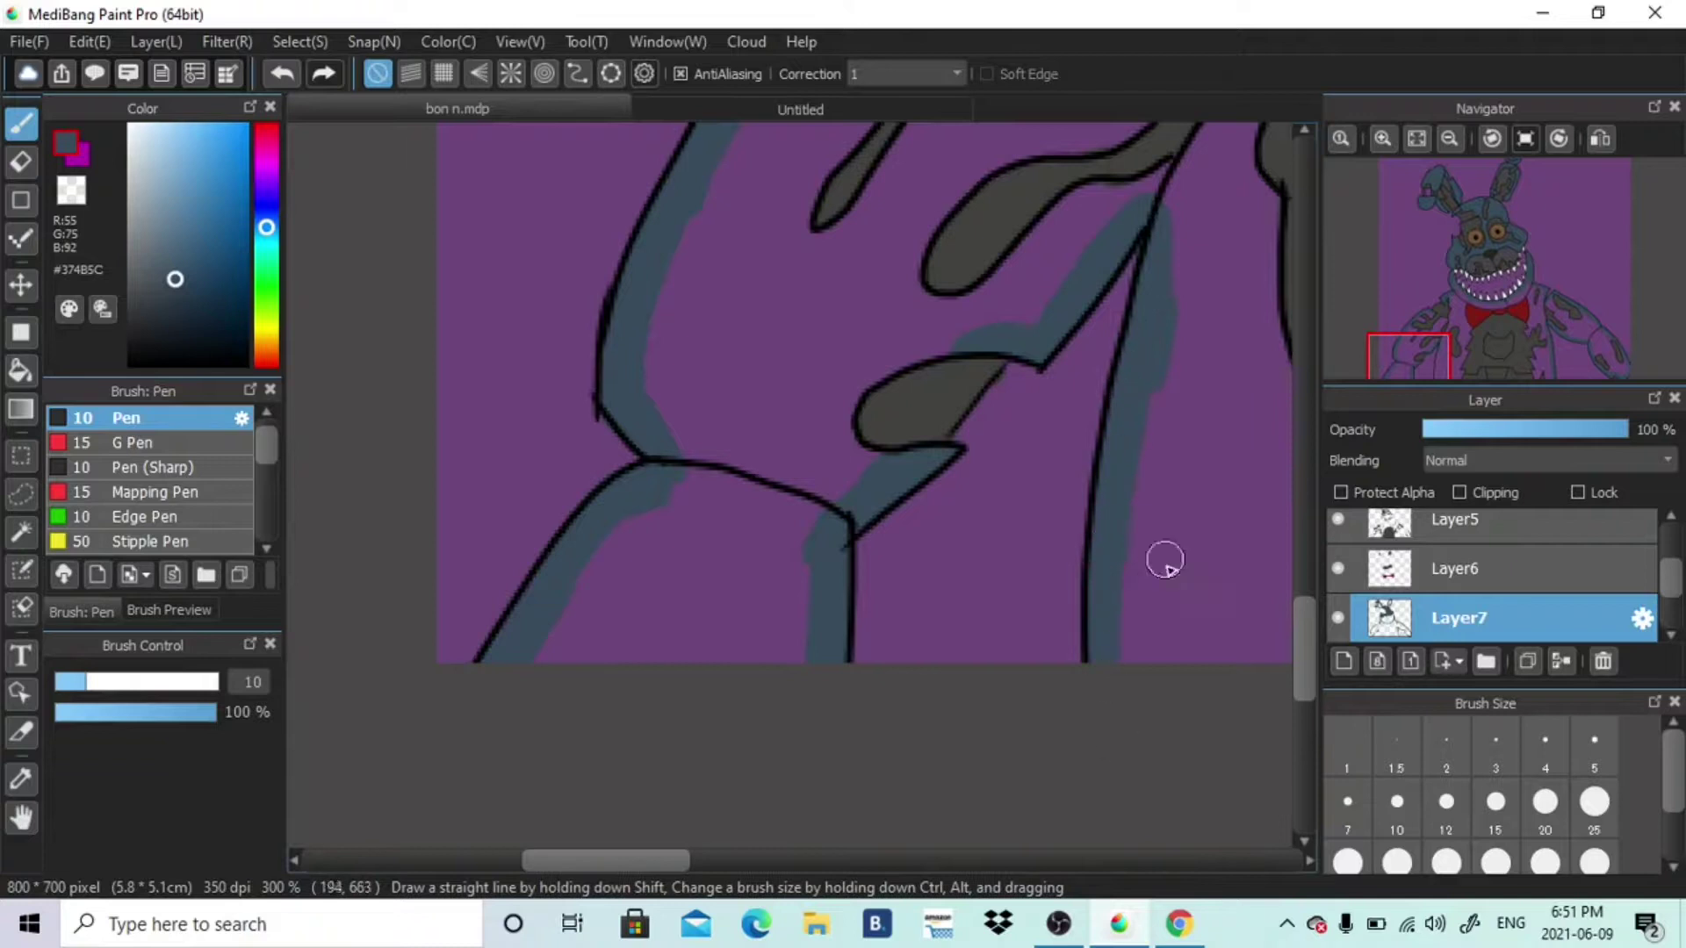
Fill the interior of the left forearm and upper arm with slate blue using the 25-pixel pen
click(1593, 802)
mouse_move(658, 583)
mouse_down()
mouse_move(745, 550)
mouse_move(782, 268)
mouse_move(690, 360)
mouse_up()
click(1450, 139)
mouse_move(902, 376)
mouse_down()
mouse_move(1042, 260)
mouse_move(1023, 571)
mouse_up()
mouse_move(988, 233)
mouse_down()
mouse_move(881, 350)
mouse_move(777, 255)
mouse_up()
click(1449, 322)
drag(553, 467, 721, 512)
Fill the left side of the torso and the lower jaw with slate blue using the 25-pixel pen
mouse_move(868, 314)
mouse_down()
mouse_move(807, 423)
mouse_move(800, 397)
mouse_move(772, 621)
mouse_up()
scroll(872, 467, down, 1)
drag(873, 467, 762, 790)
drag(880, 365, 1128, 367)
drag(739, 861, 819, 861)
drag(795, 364, 880, 289)
Fill the right side of the torso and the whole right arm with slate blue
mouse_move(1009, 489)
mouse_down()
mouse_move(964, 339)
mouse_move(896, 576)
mouse_move(998, 524)
mouse_up()
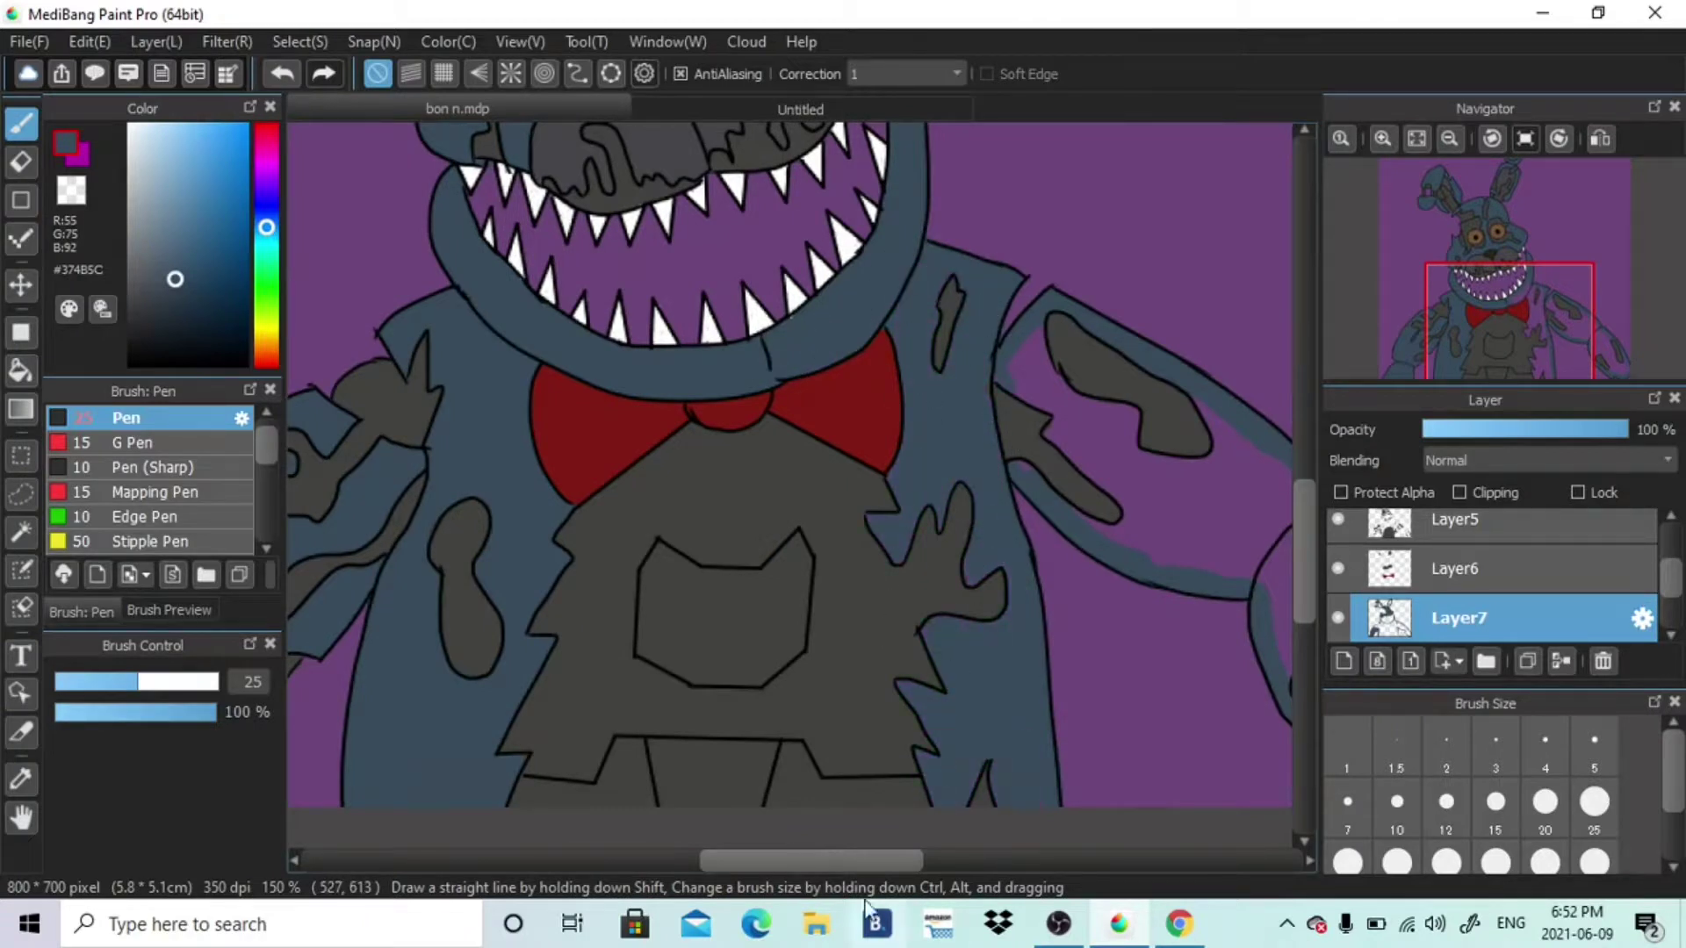
scroll(851, 478, right, 5)
mouse_move(851, 478)
mouse_down()
mouse_move(907, 495)
mouse_move(1059, 701)
mouse_move(1057, 749)
mouse_move(972, 715)
mouse_move(880, 593)
mouse_move(900, 553)
mouse_move(999, 677)
mouse_move(995, 606)
mouse_move(868, 522)
mouse_move(850, 564)
mouse_move(761, 545)
mouse_move(656, 460)
mouse_move(720, 417)
mouse_up()
Add a new layer directly above Layer2 and fill the open mouth behind the teeth with near-black #0A0A0A using the 25-pixel pen
scroll(1556, 581, down, 2)
click(1555, 579)
click(1497, 290)
click(141, 331)
drag(140, 332, 130, 359)
mouse_move(620, 361)
mouse_down()
mouse_move(647, 508)
mouse_move(913, 260)
mouse_move(940, 282)
mouse_up()
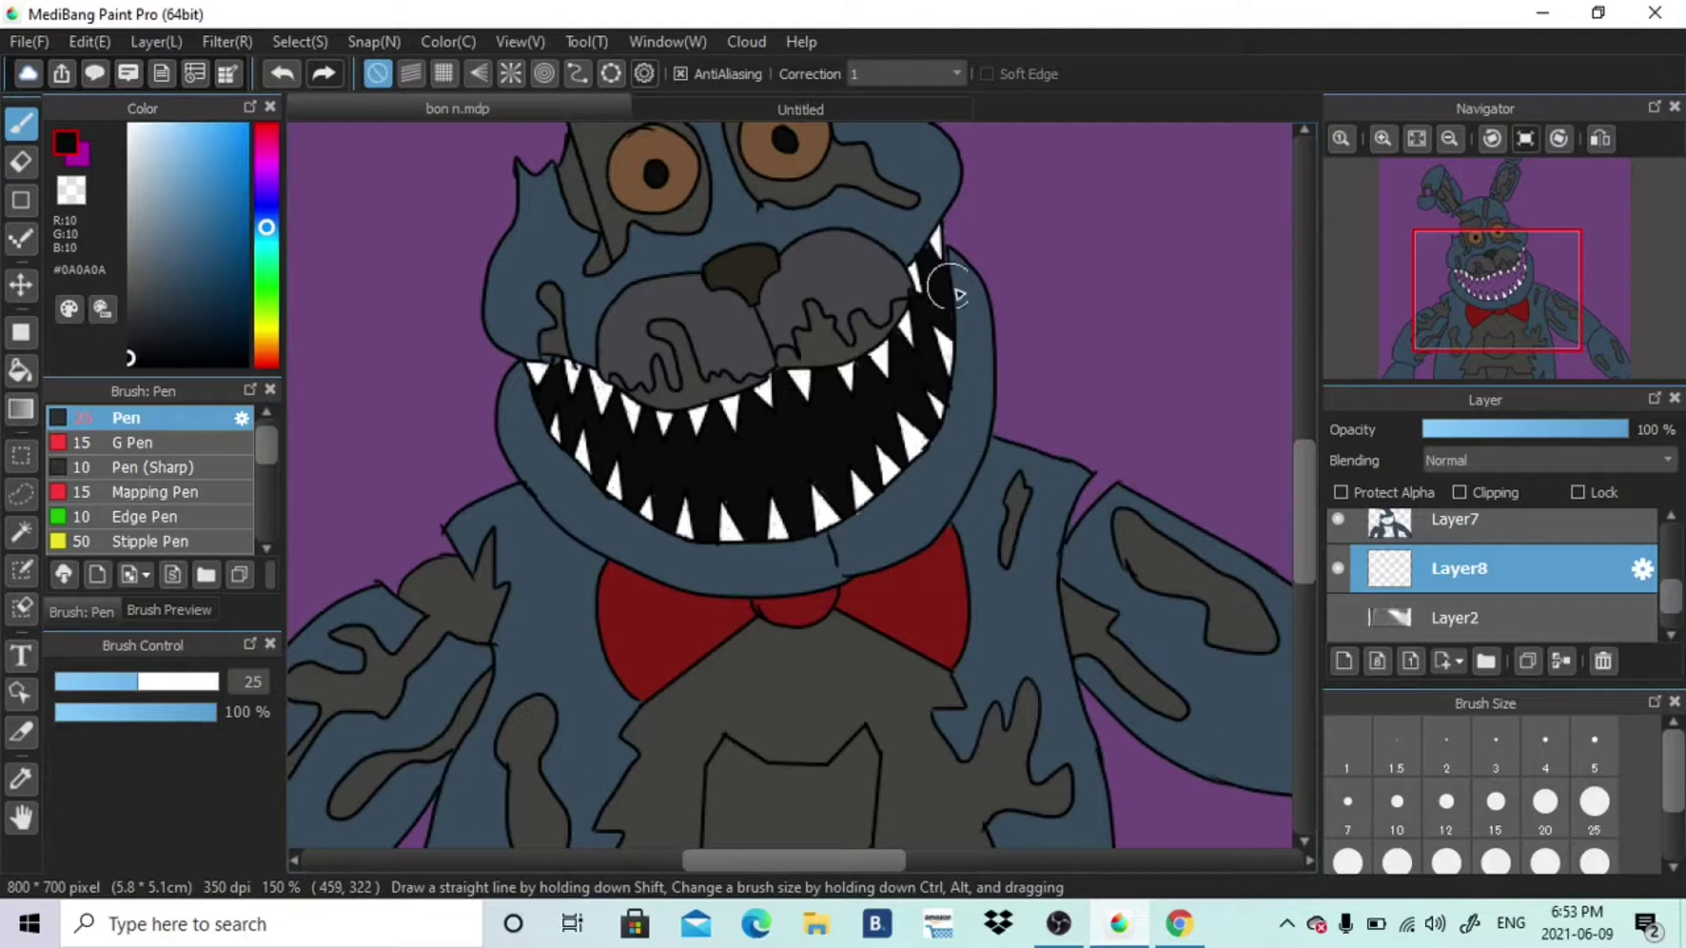
click(1384, 140)
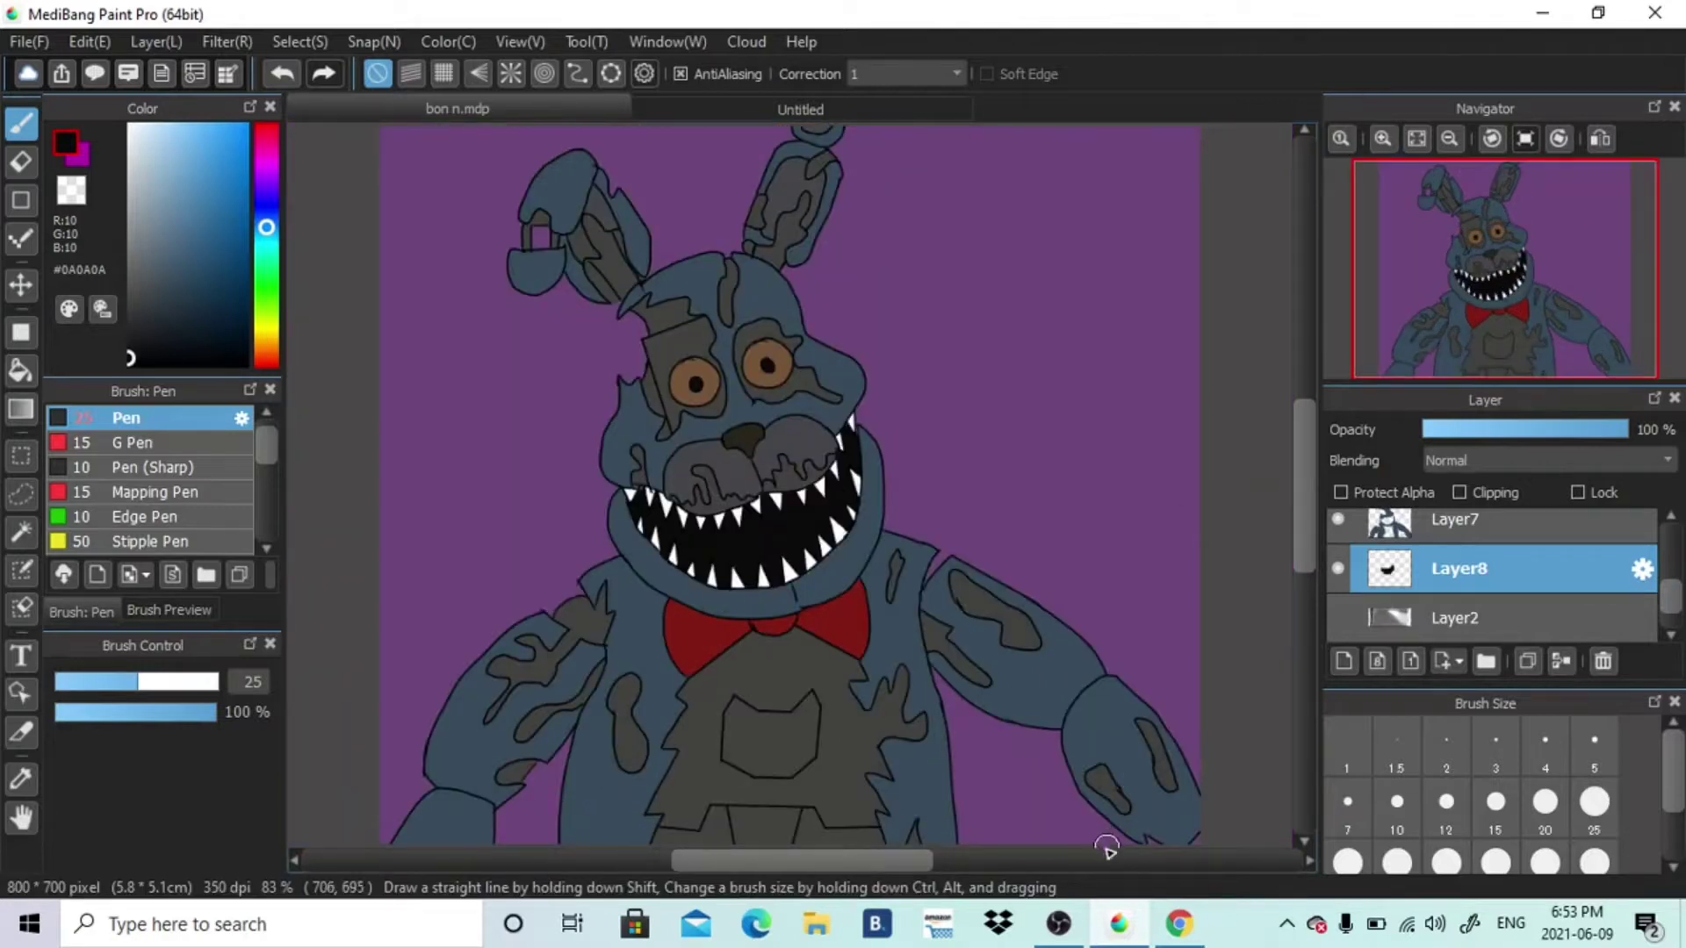